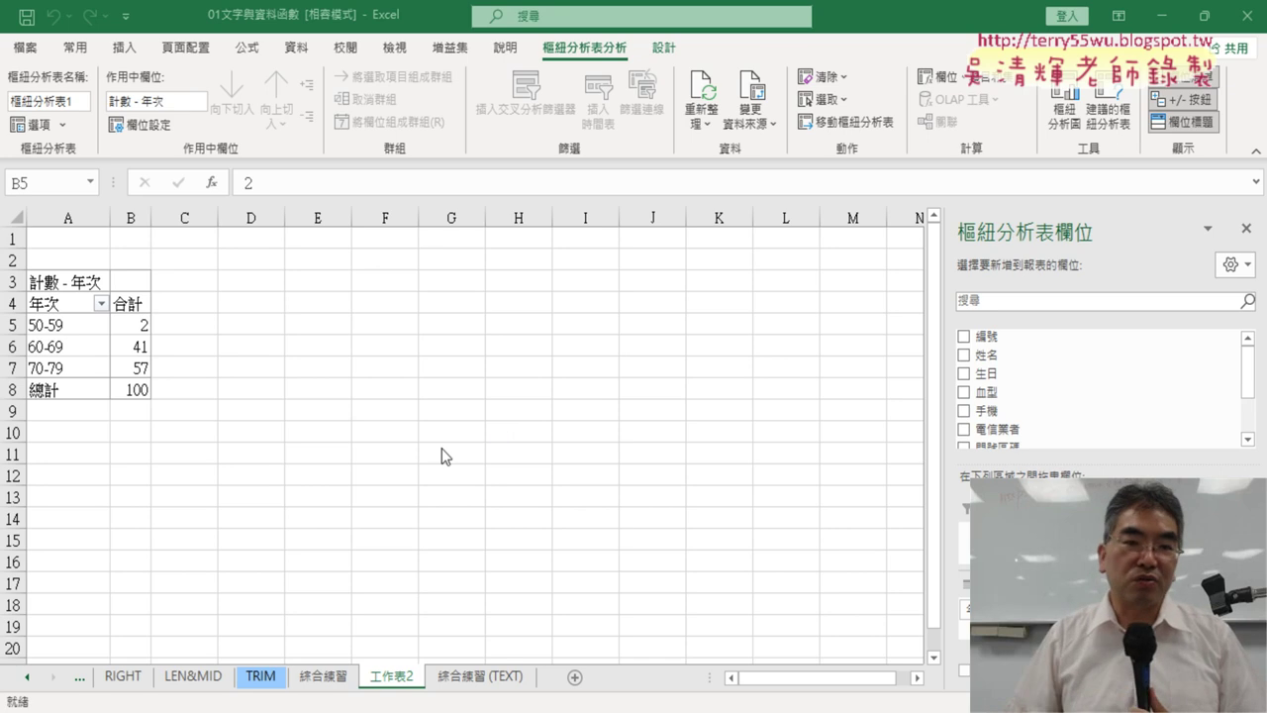
Step: Insert a clustered column pivot chart of the 50-59, 60-69 and 70-79 counts beside the pivot table, then resize it
click(85, 347)
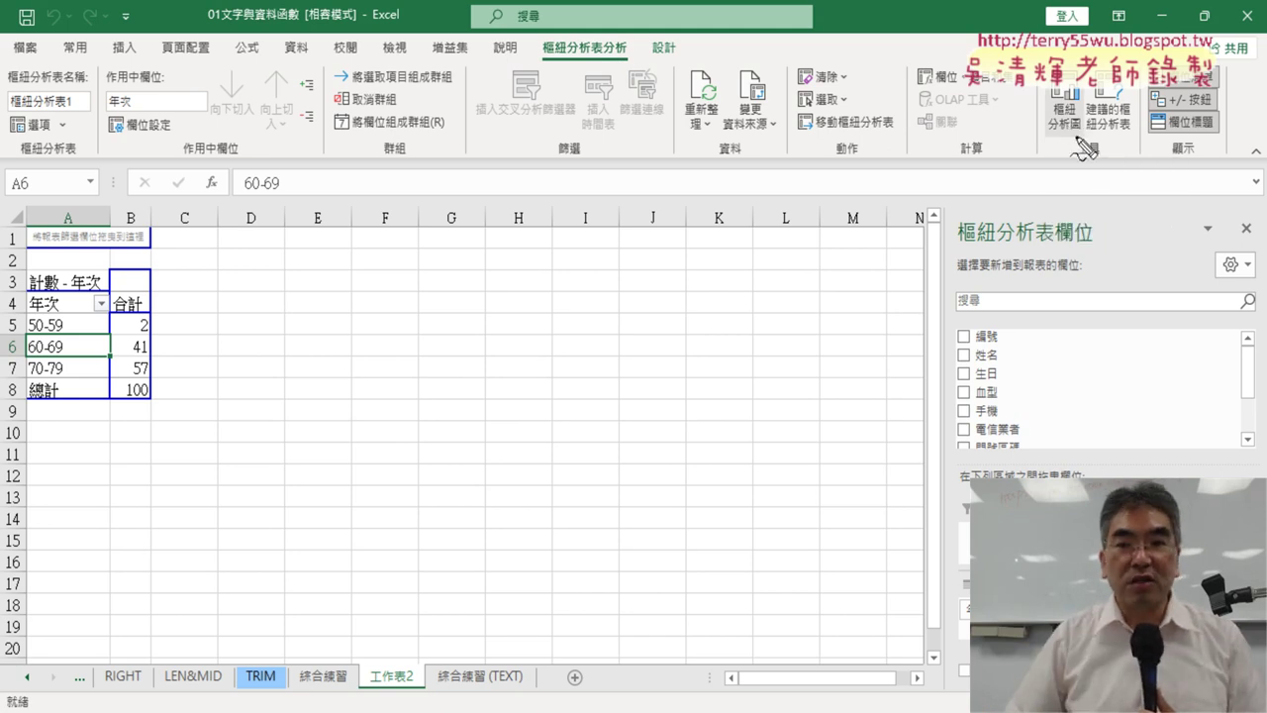
drag(1042, 146, 1055, 156)
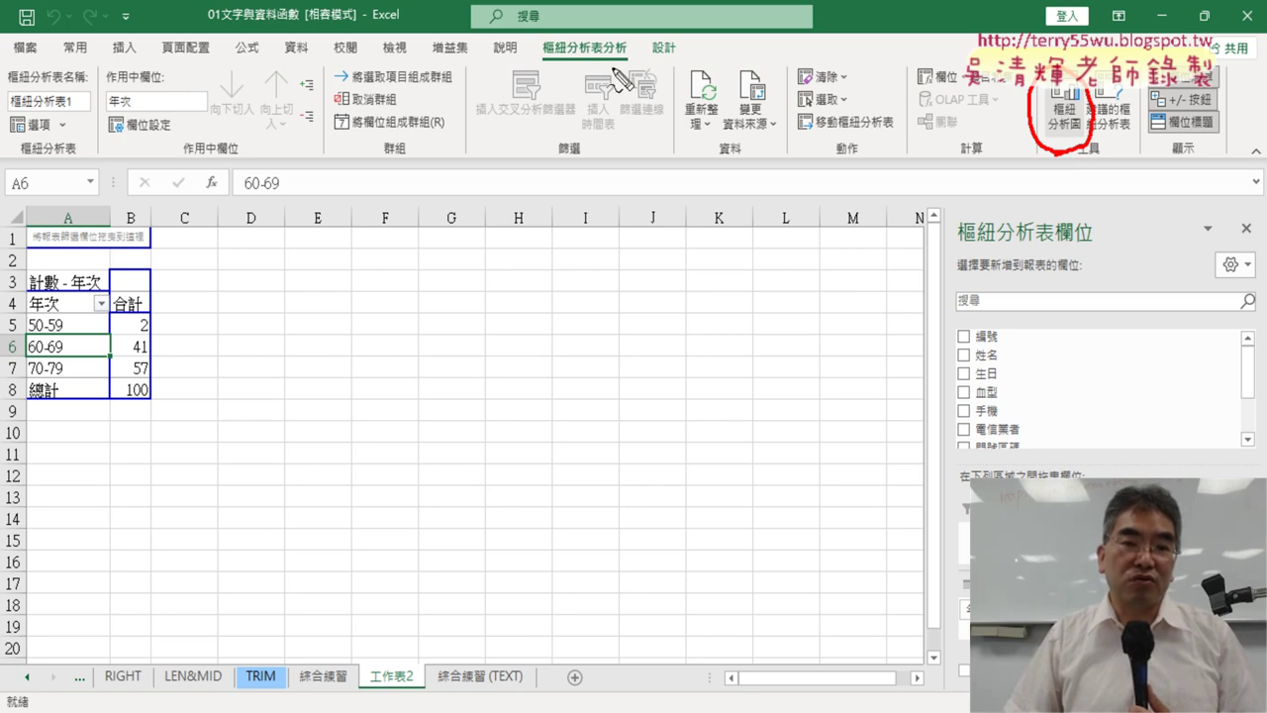
mouse_move(14, 414)
mouse_down()
mouse_move(34, 280)
mouse_move(14, 455)
mouse_up()
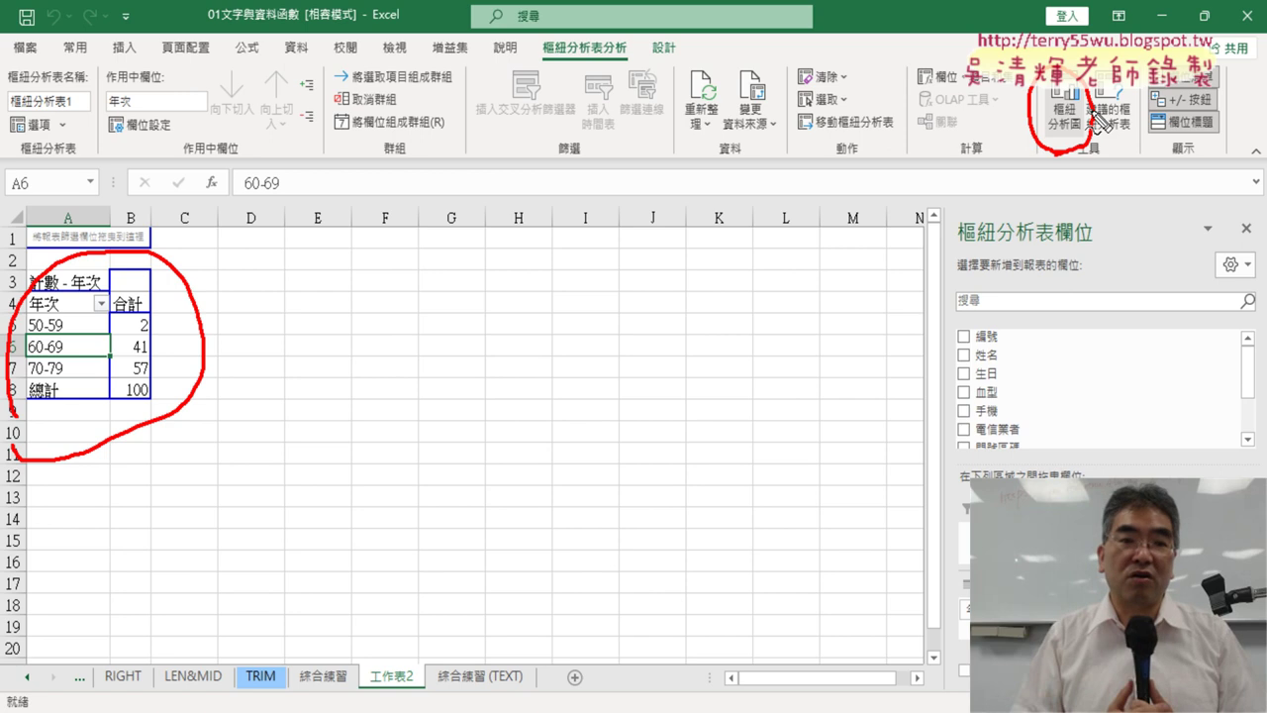
key(Escape)
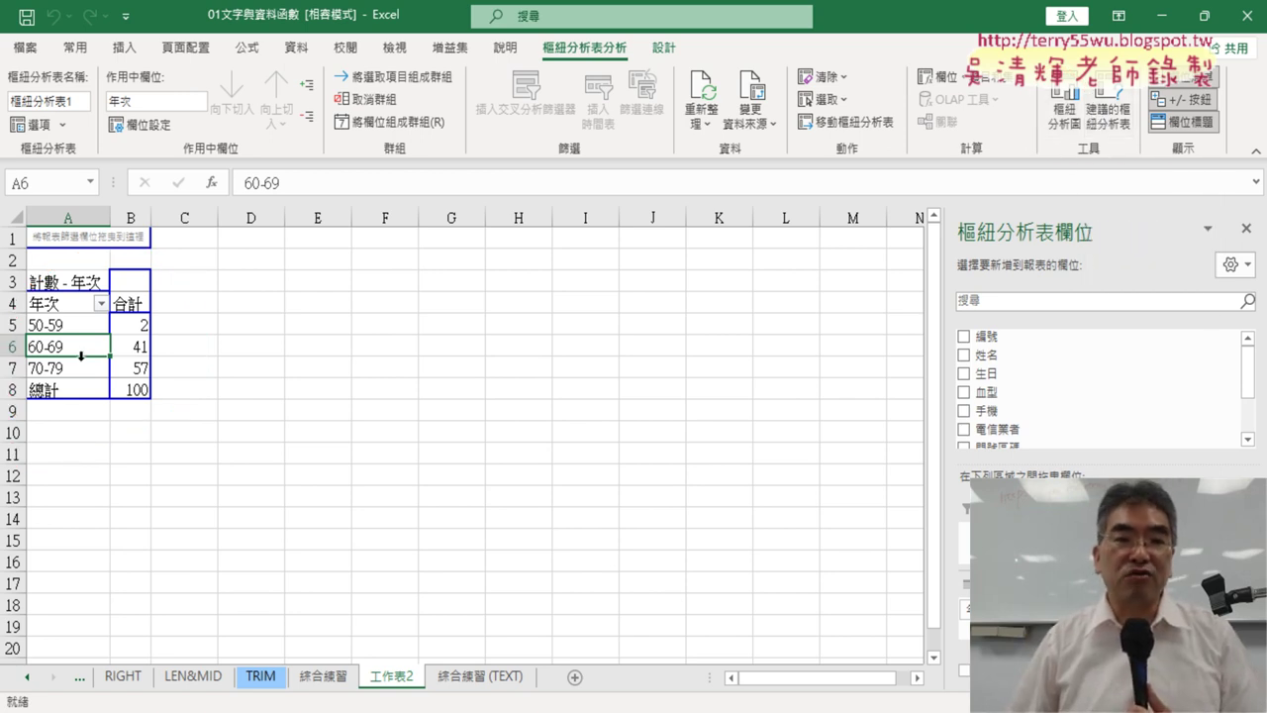
click(1065, 104)
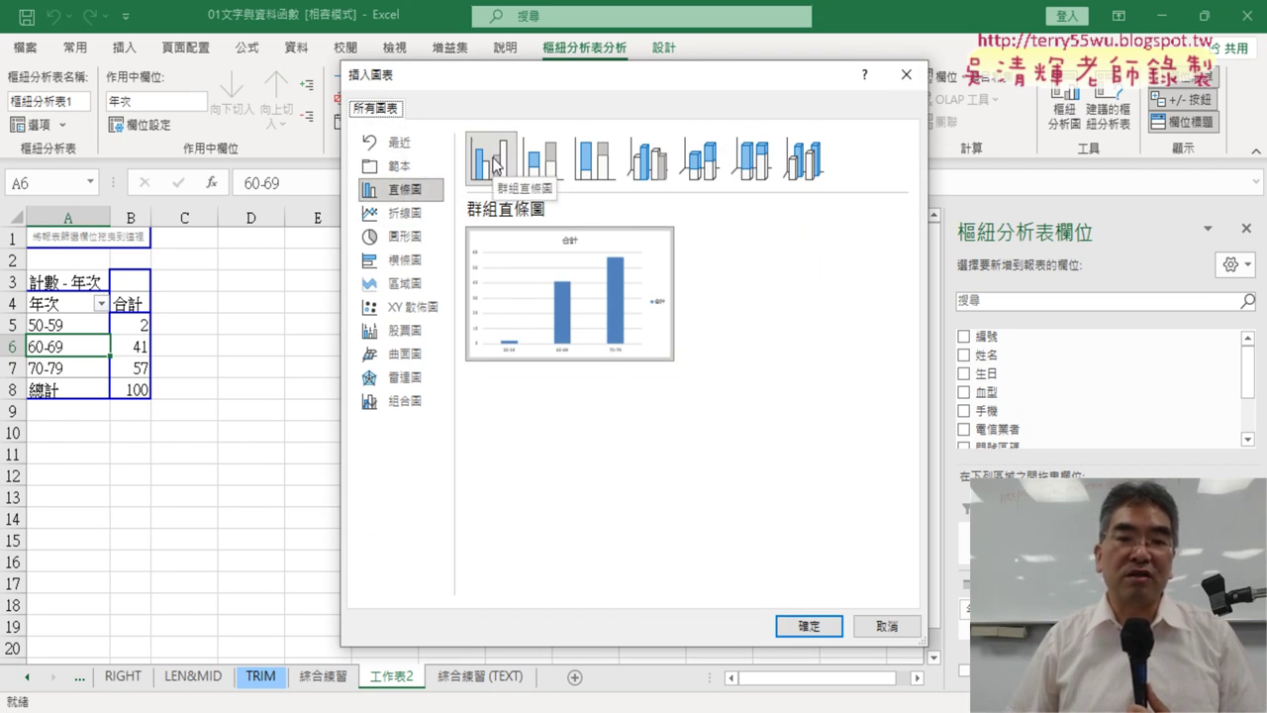
click(812, 627)
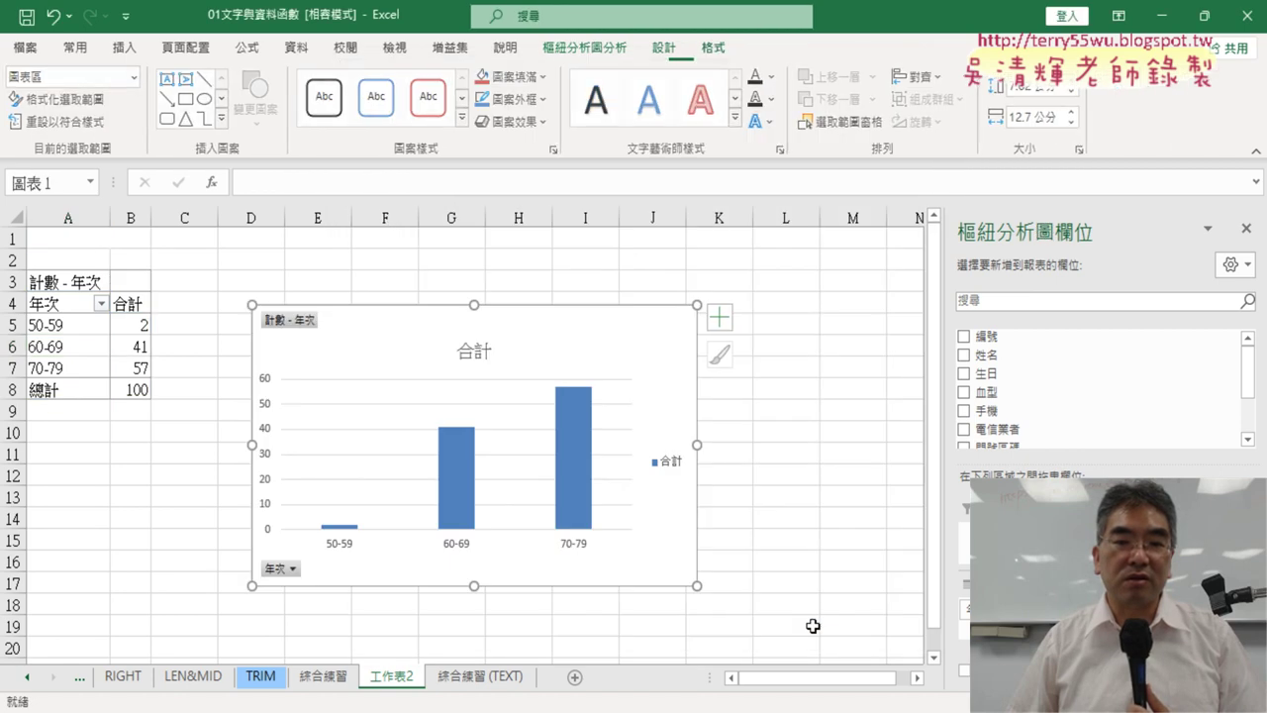
mouse_move(405, 334)
mouse_down()
mouse_move(367, 287)
mouse_move(327, 267)
mouse_up()
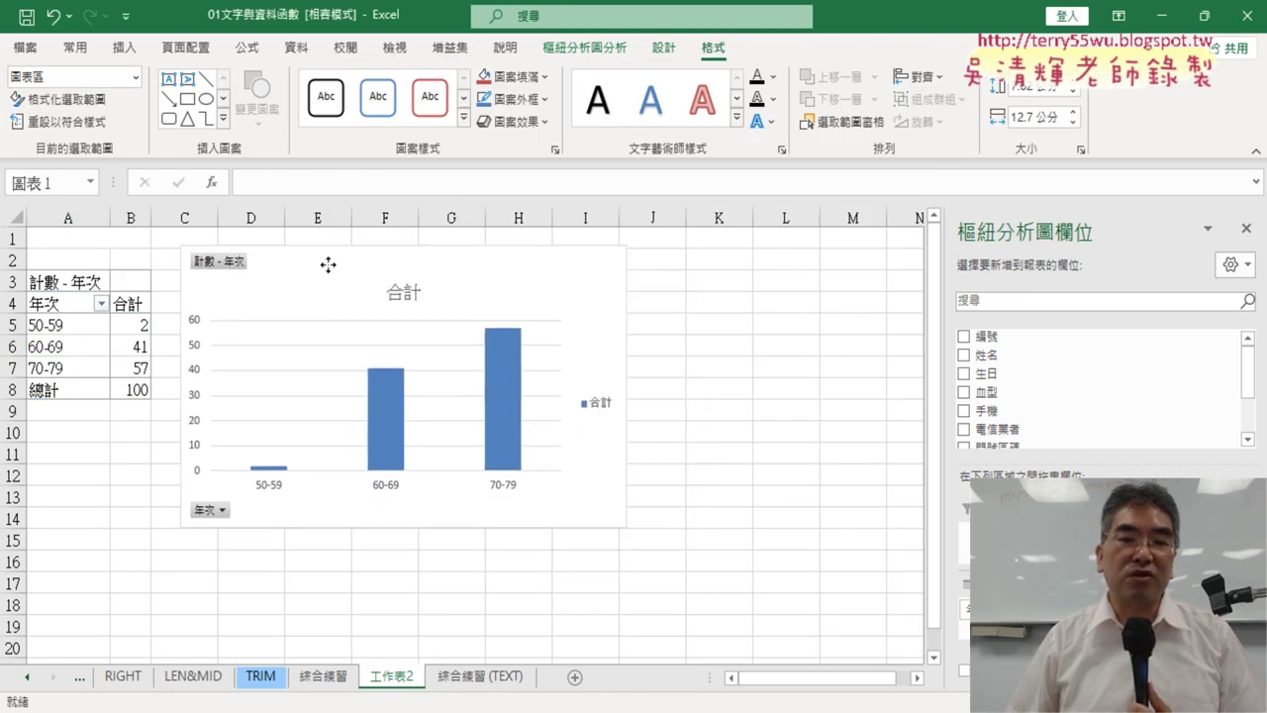
drag(626, 527, 836, 626)
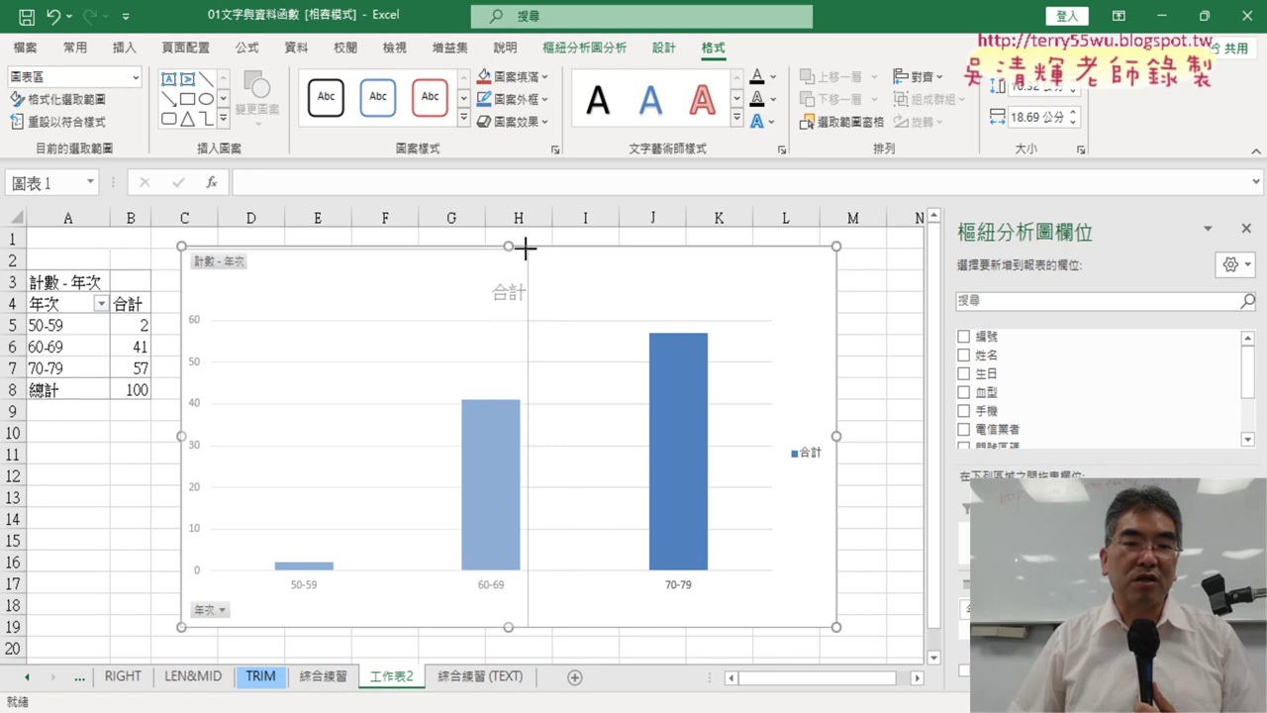
drag(525, 248, 512, 247)
Step: Insert a pie pivot chart from the pivot table's age-group labels
click(646, 326)
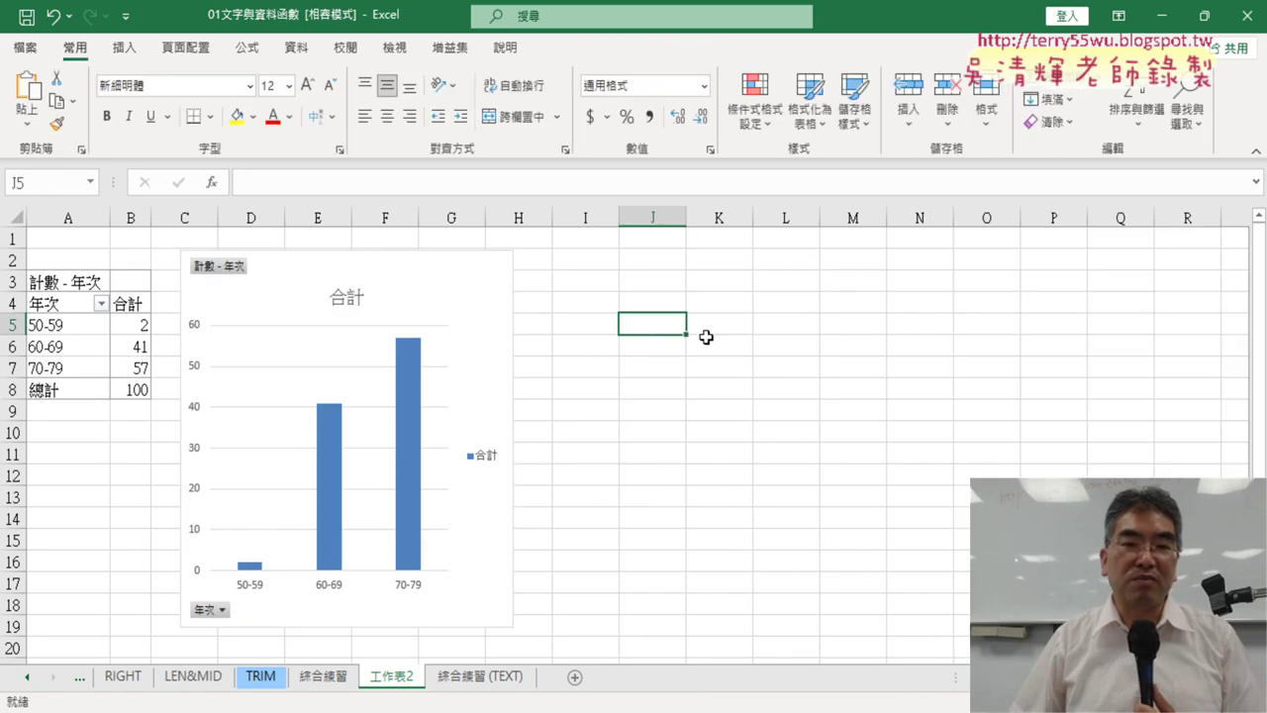
click(77, 338)
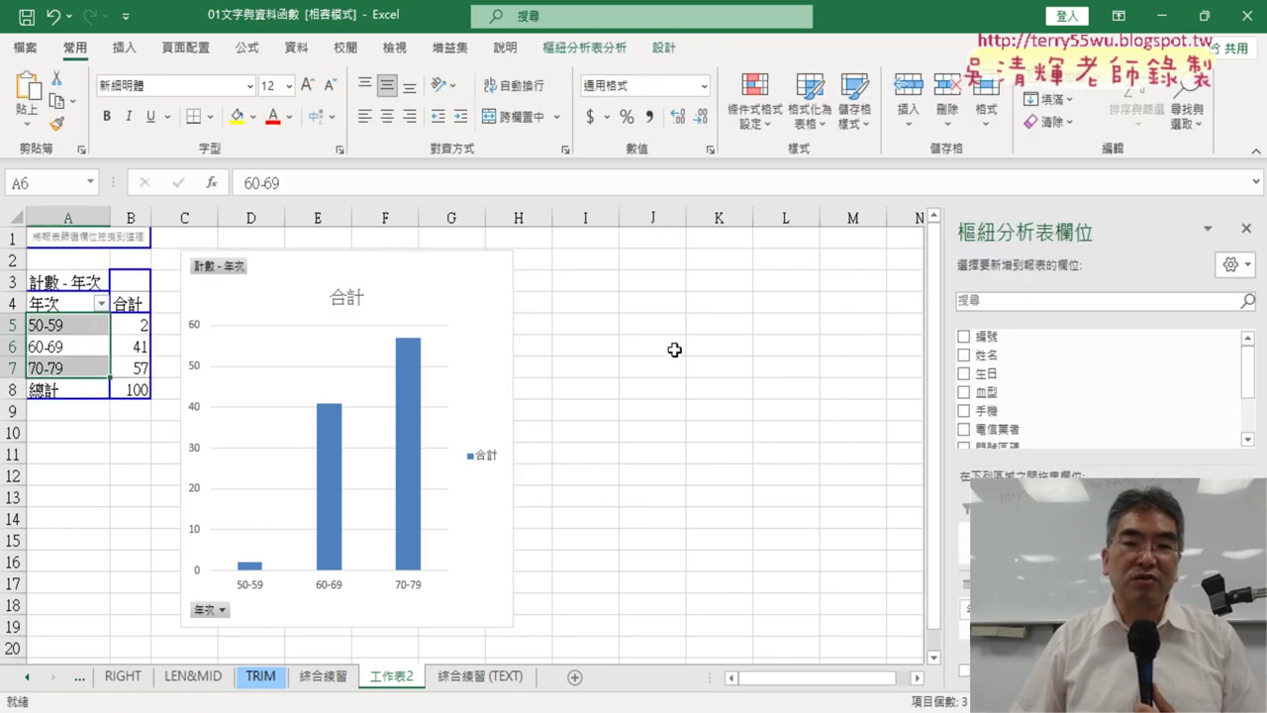
click(602, 48)
click(1064, 109)
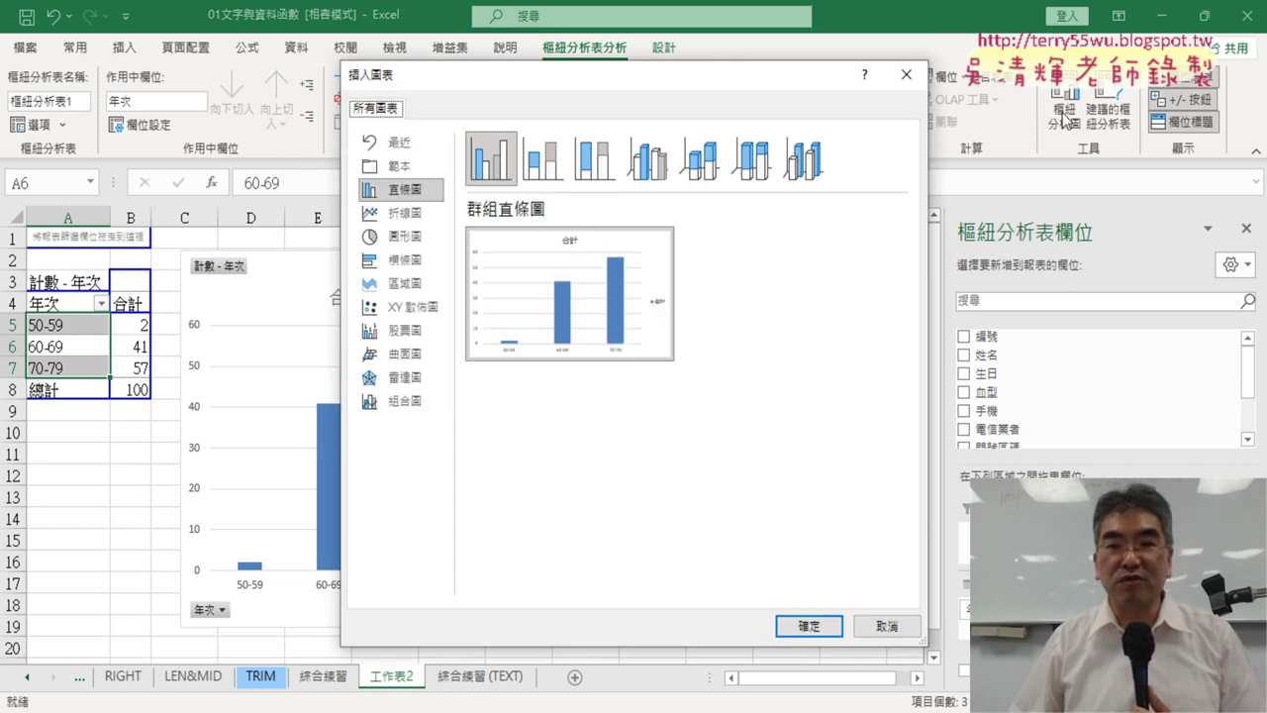
click(408, 237)
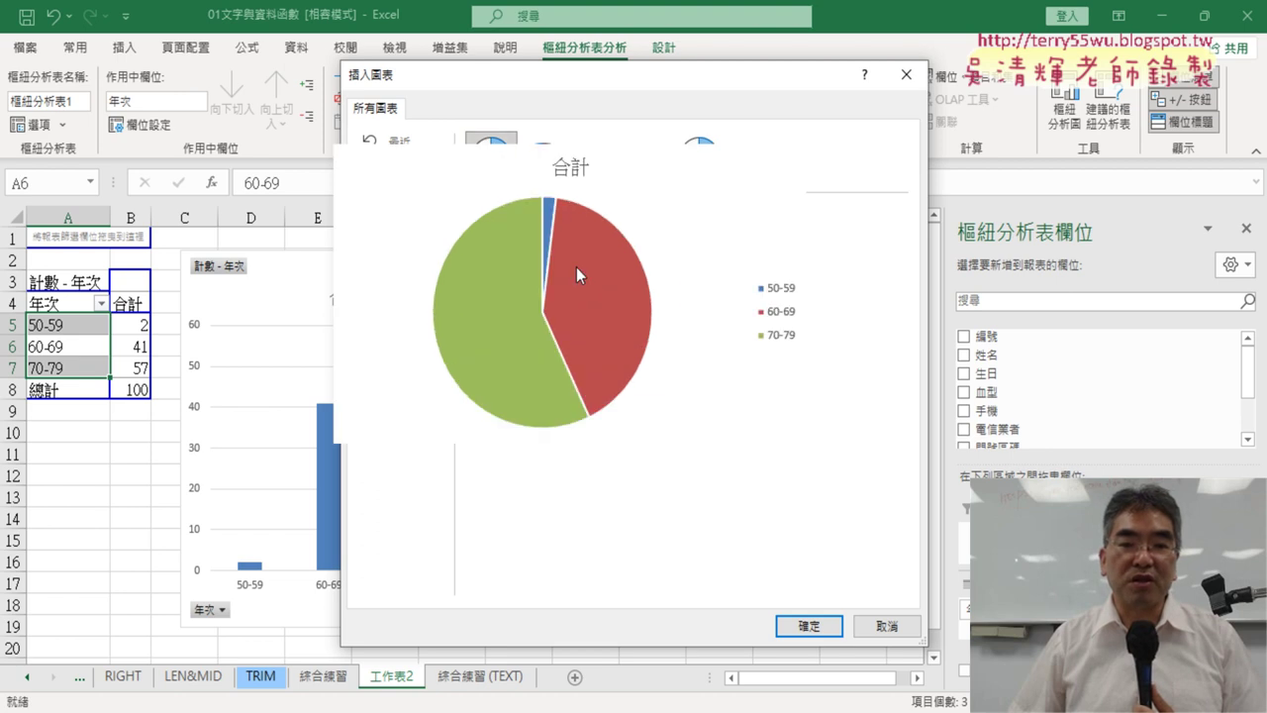
click(822, 625)
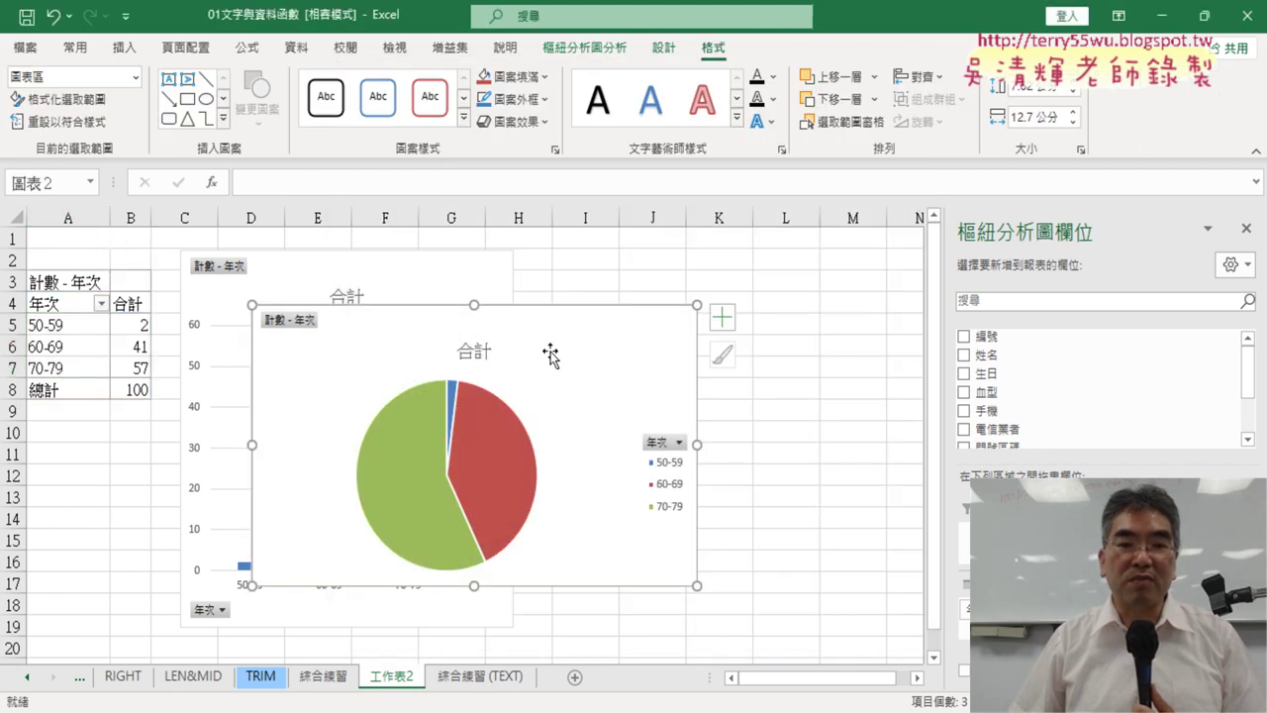
Step: Place the pie chart right of the column chart, making it narrower and taller
drag(550, 353, 849, 339)
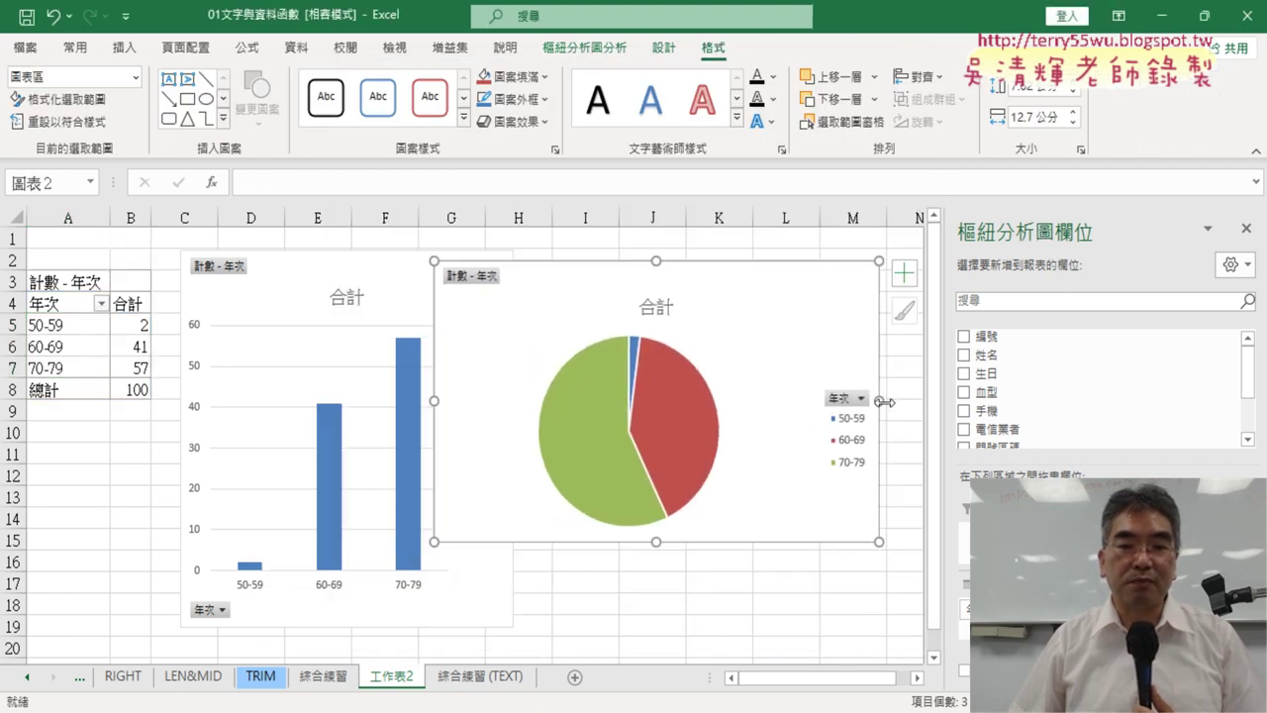
drag(884, 402, 784, 401)
drag(687, 325, 774, 312)
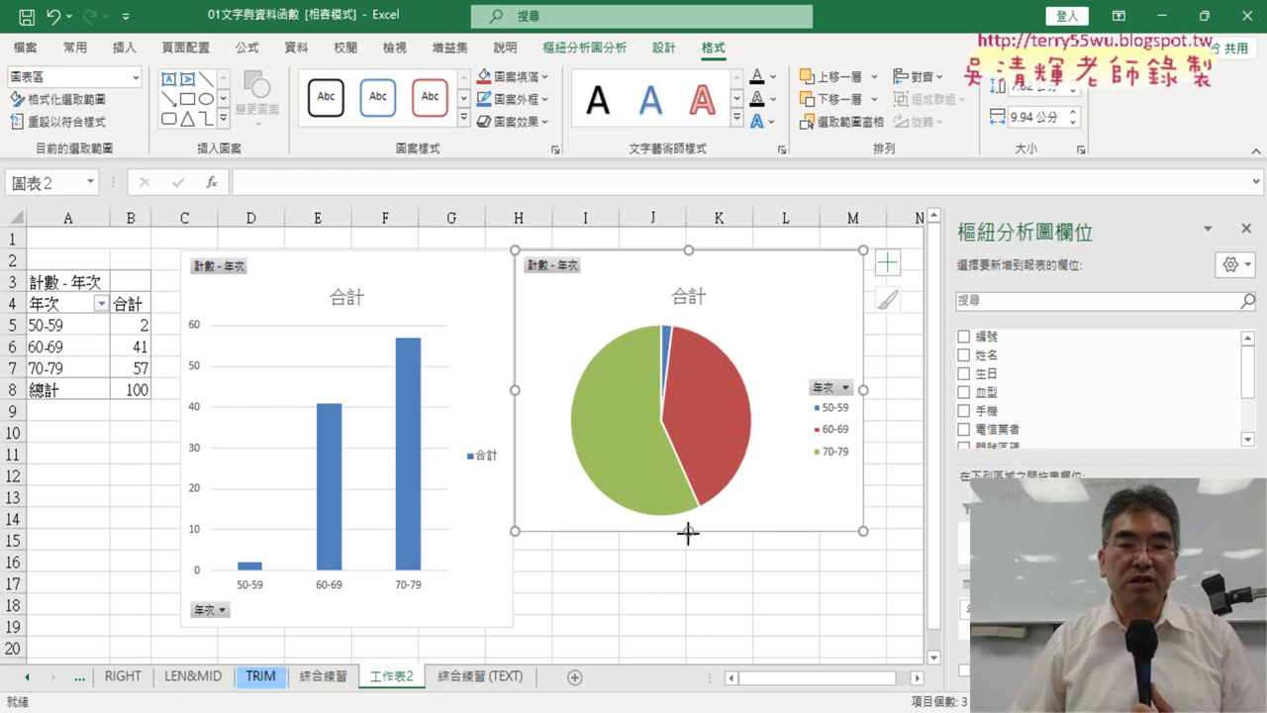
drag(688, 532, 688, 625)
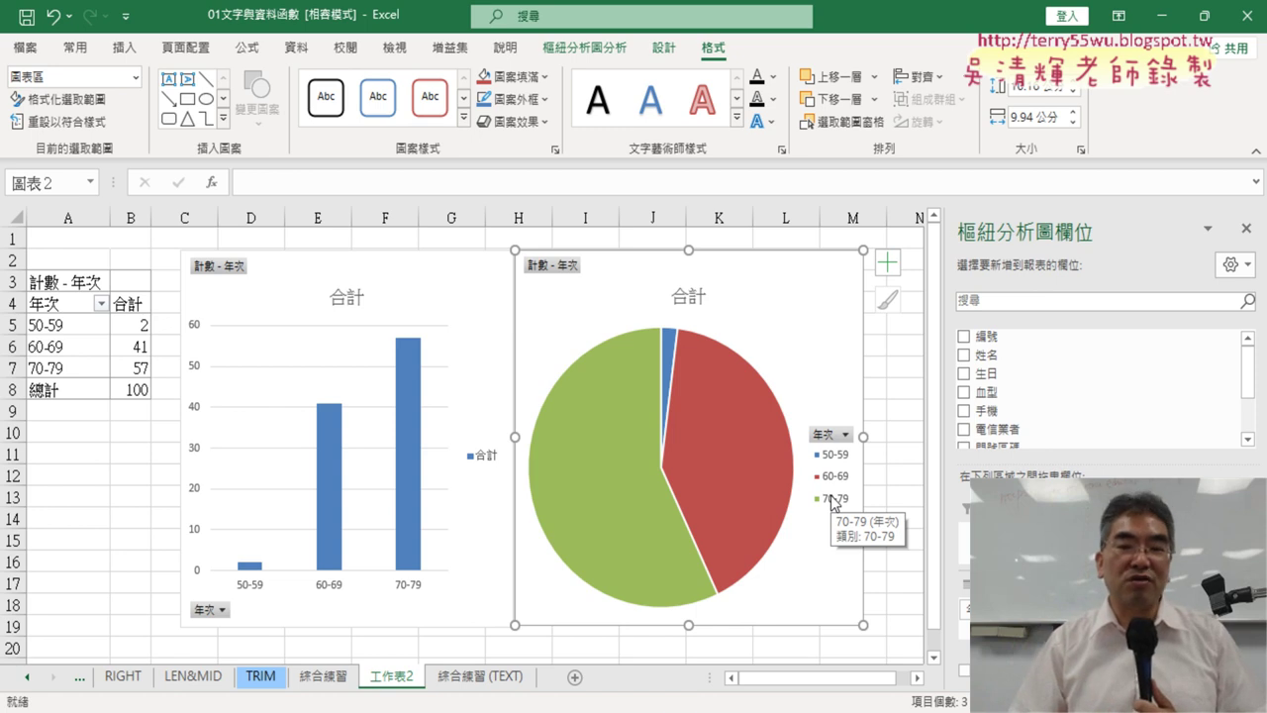
Step: Close the PivotChart Fields pane and widen the pie chart to the right
right_click(598, 396)
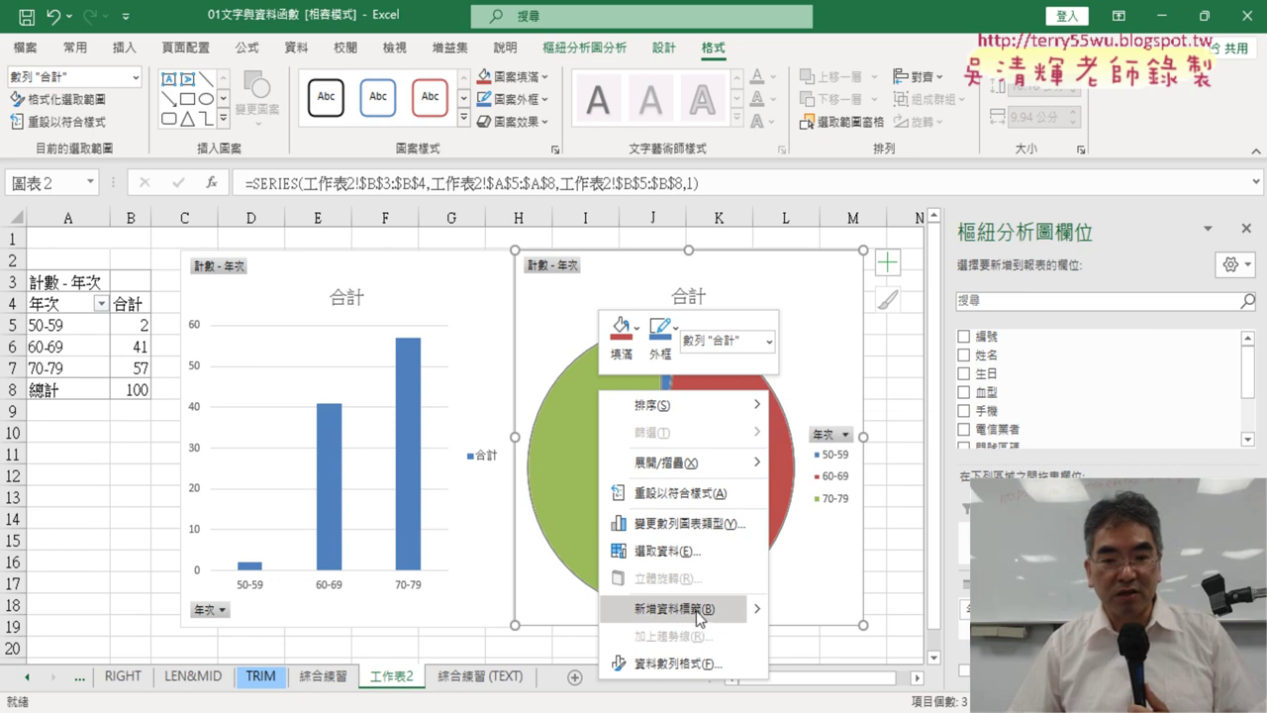
mouse_move(683, 609)
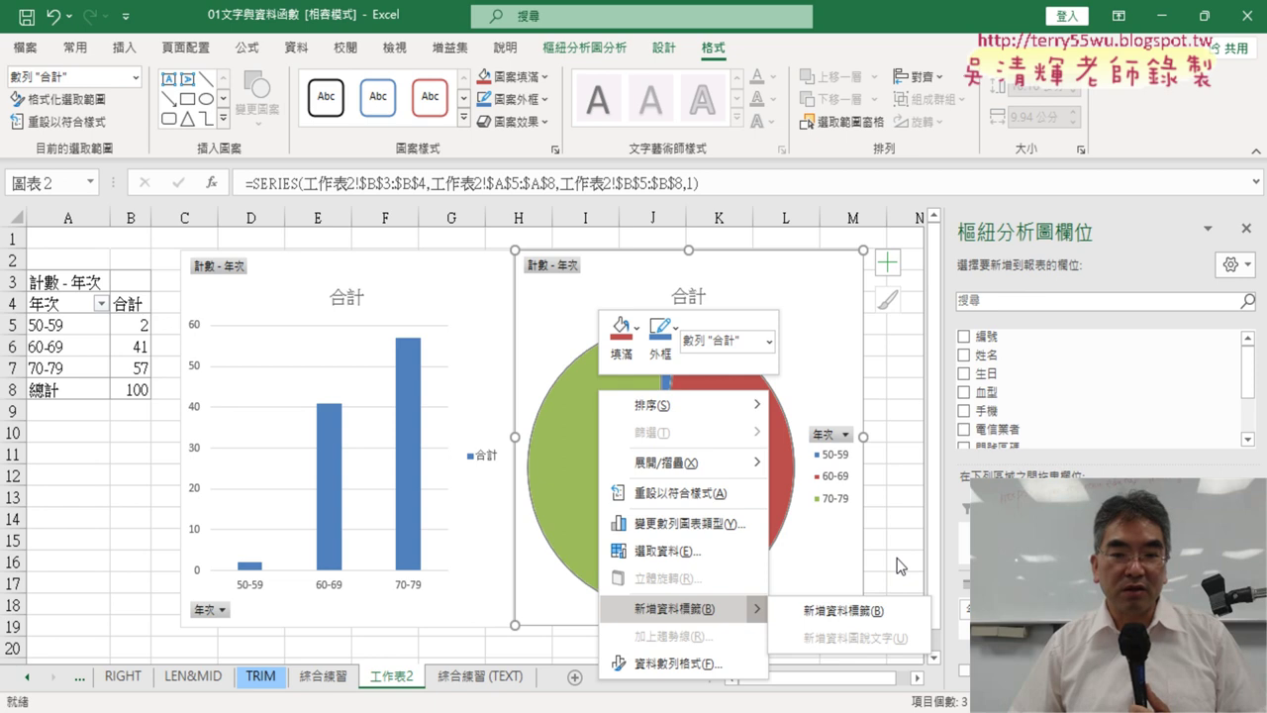
key(Escape)
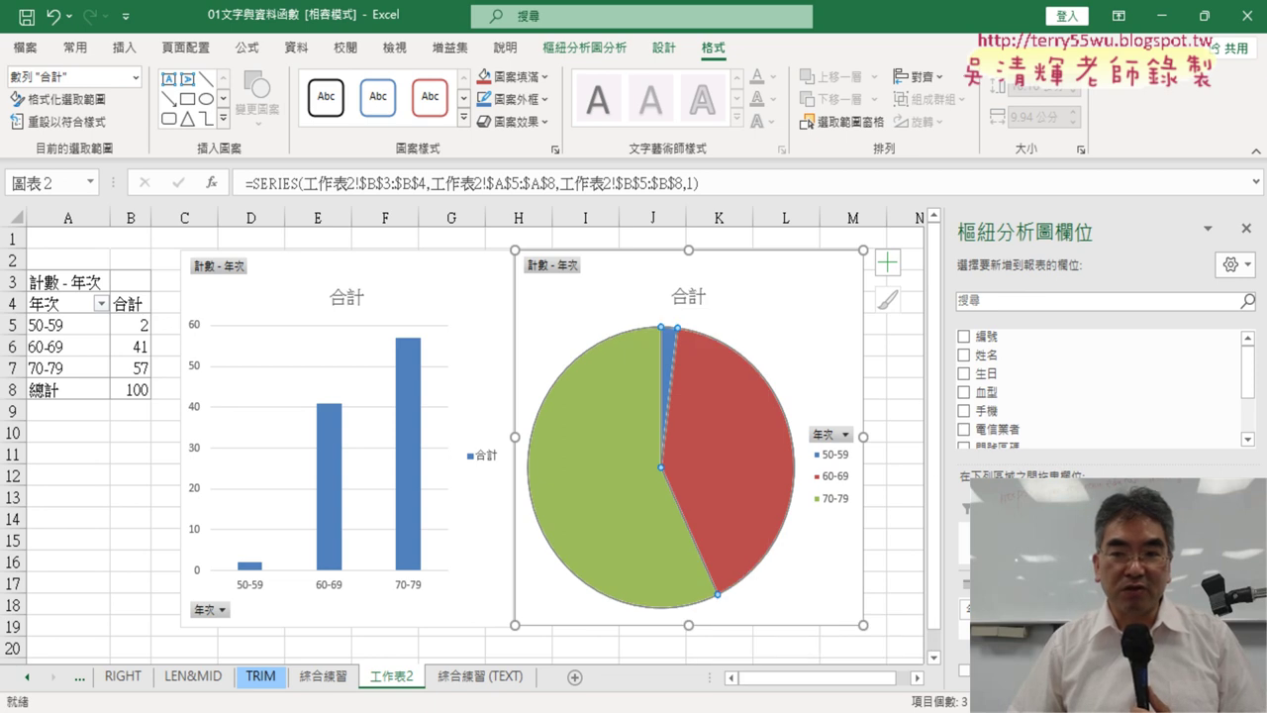
click(1246, 229)
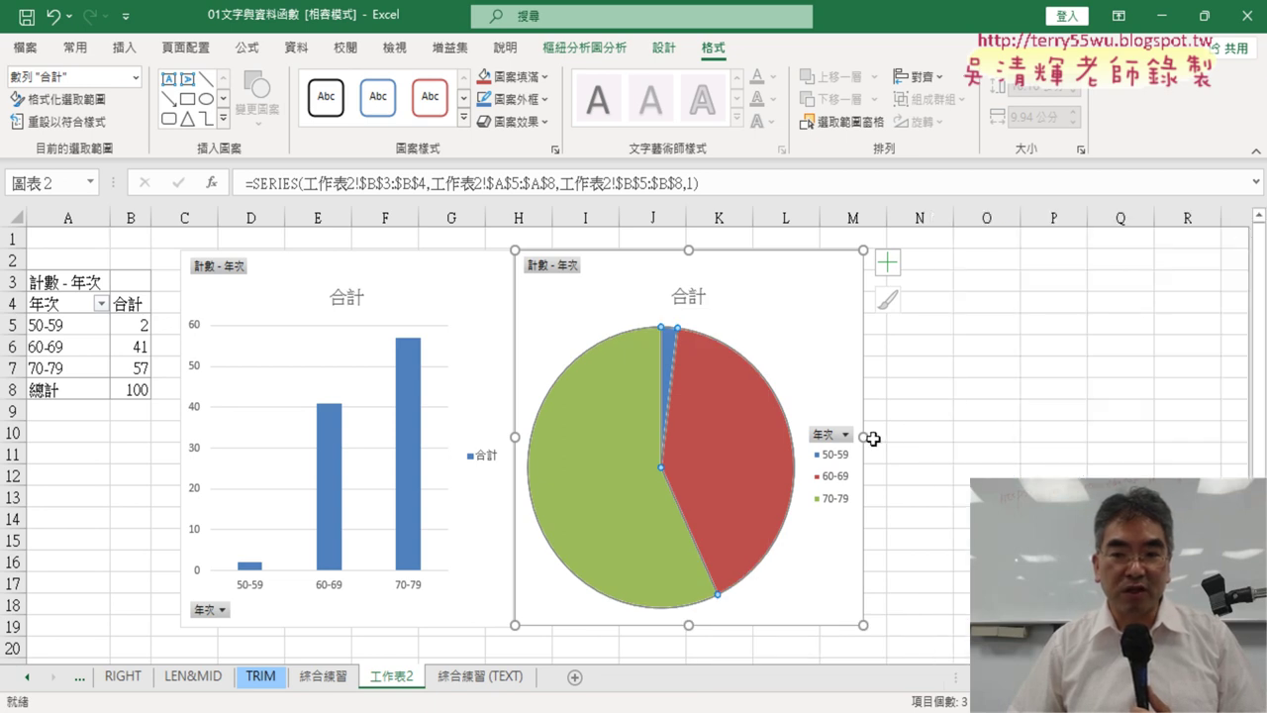
drag(873, 439, 1089, 436)
Step: Add data labels showing the values 2, 41 and 57 to the pie slices
right_click(860, 432)
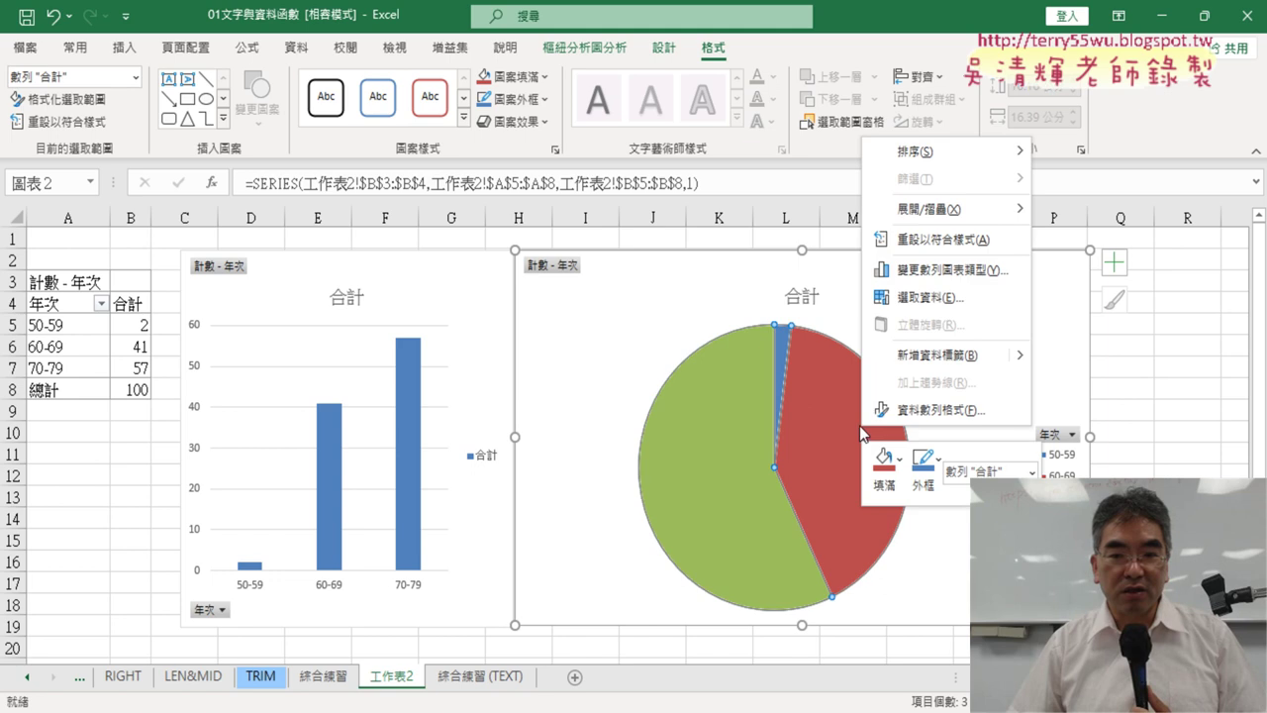
click(925, 354)
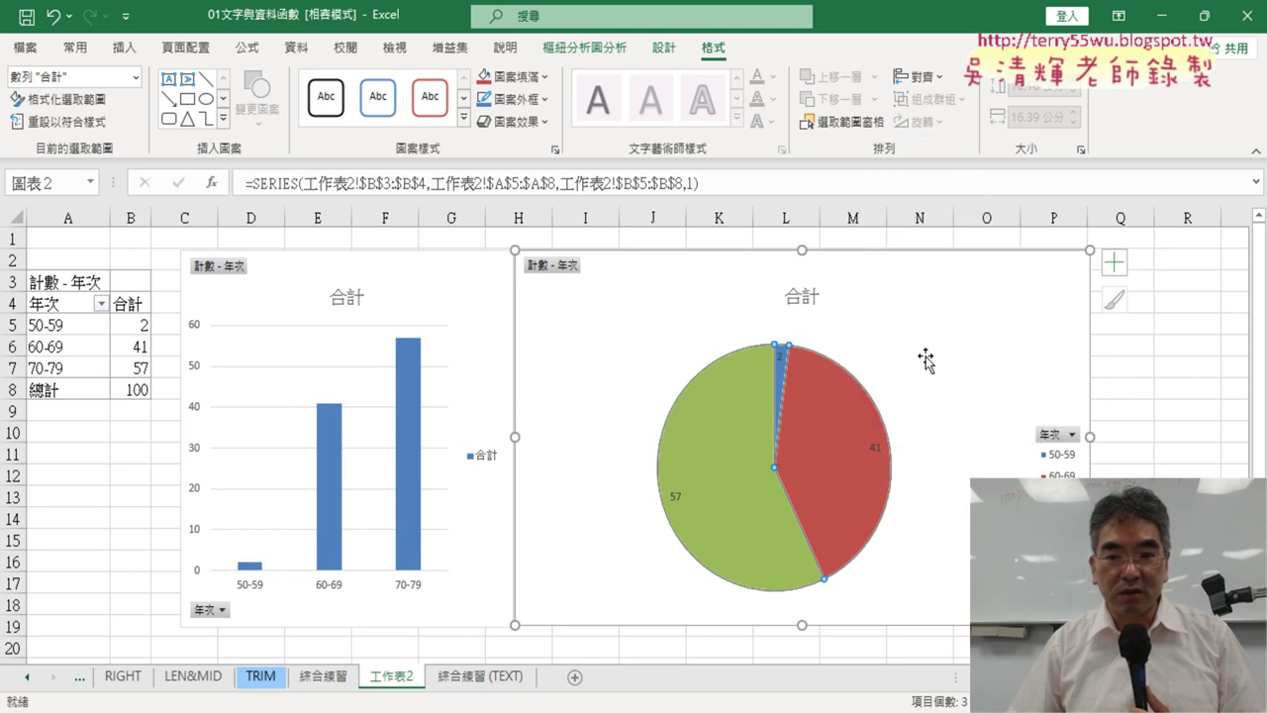
key(ctrl+z)
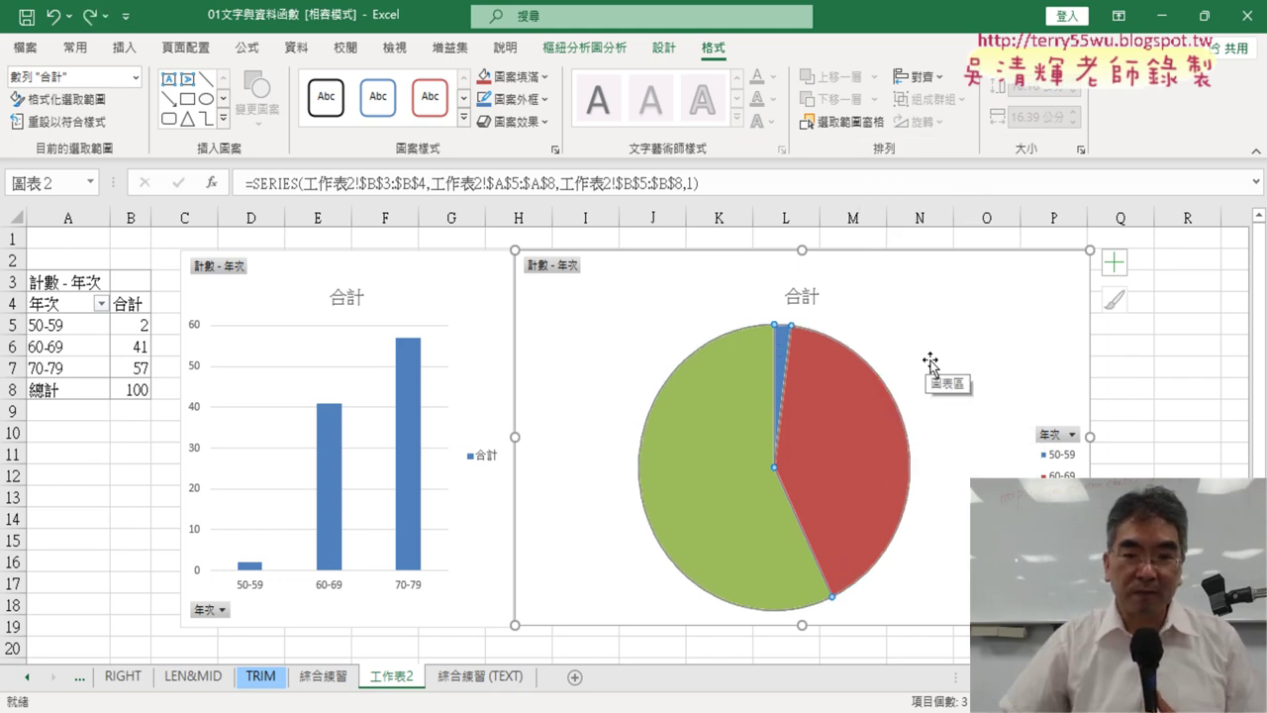
right_click(861, 391)
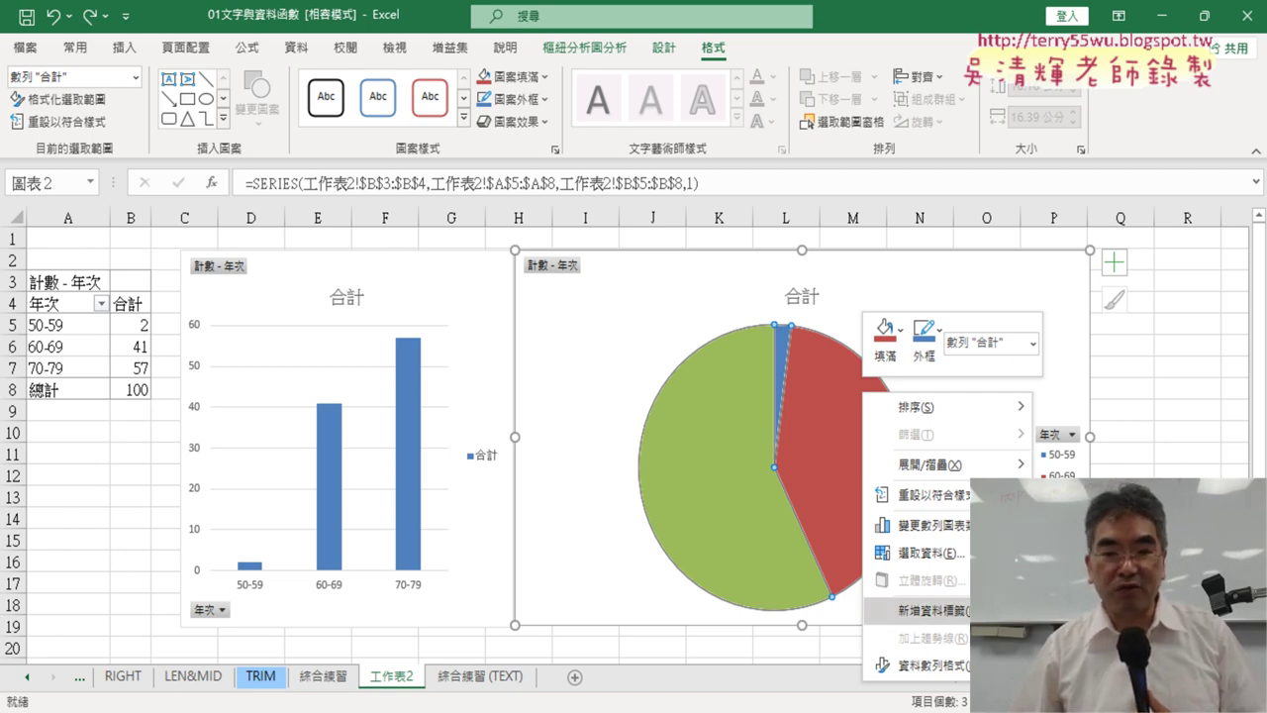
click(925, 611)
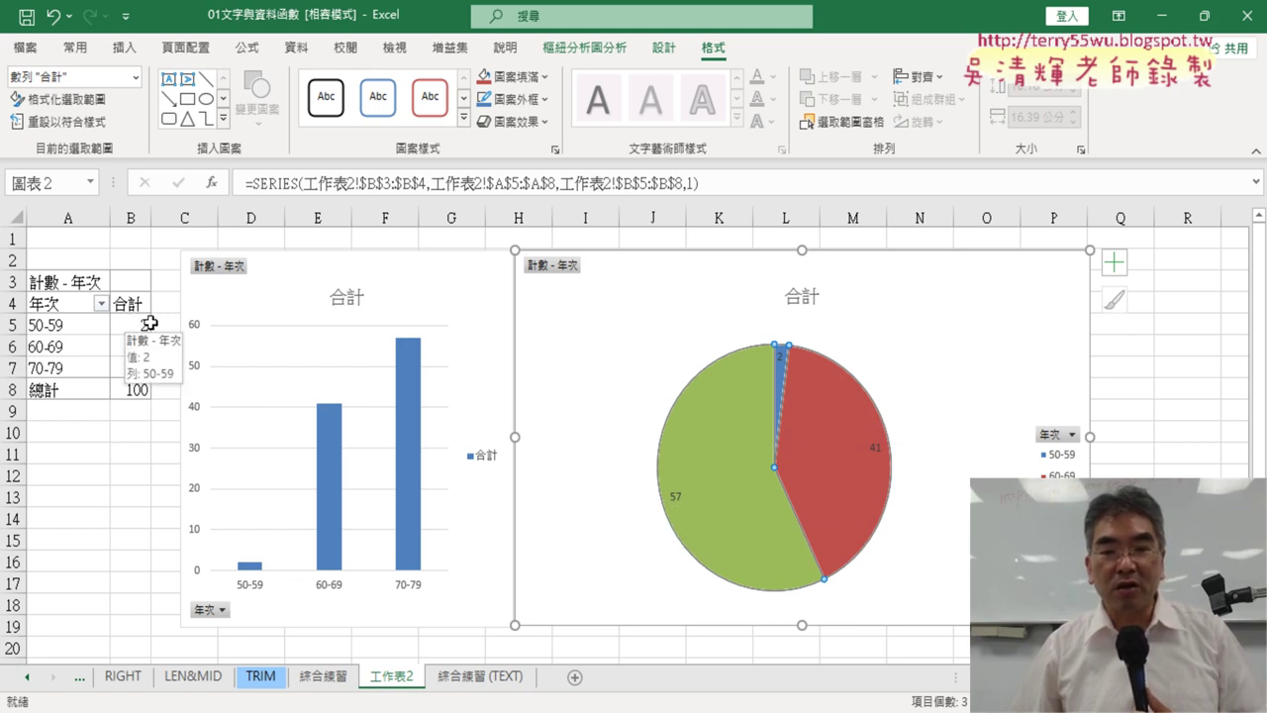
click(676, 495)
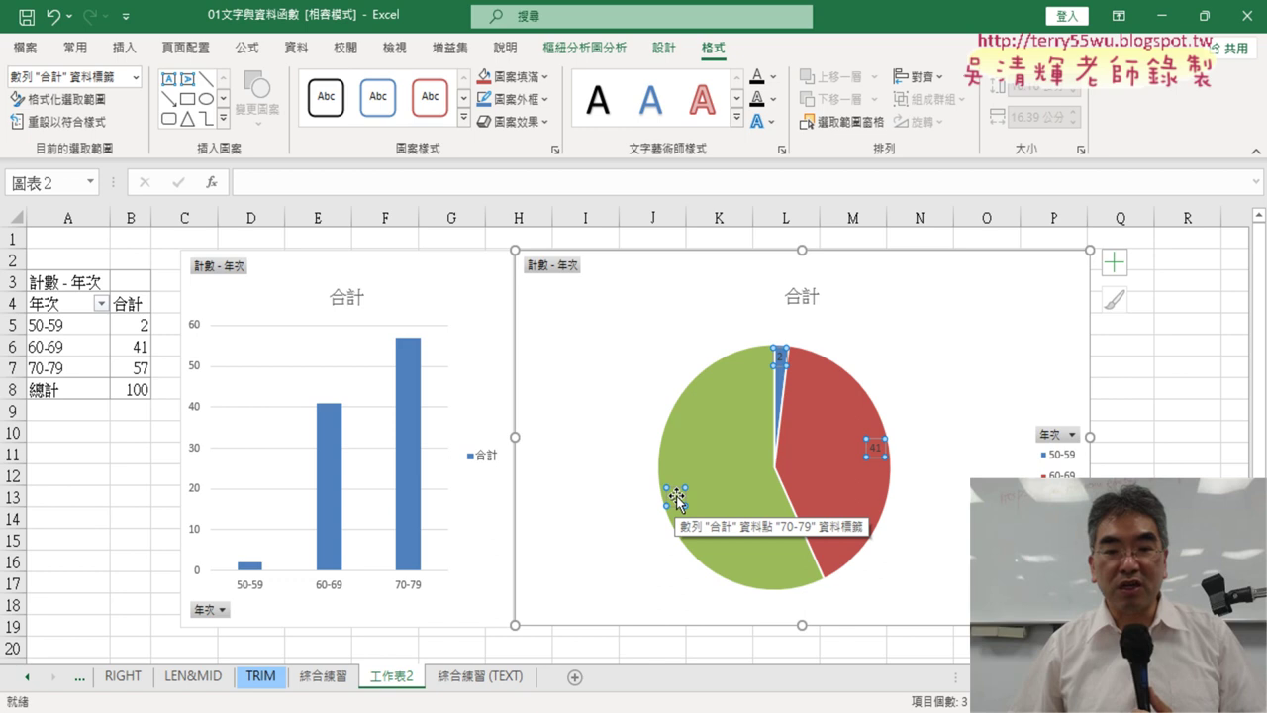
Step: Format the pie labels to show category names 50-59, 60-69, 70-79 instead of values
right_click(677, 498)
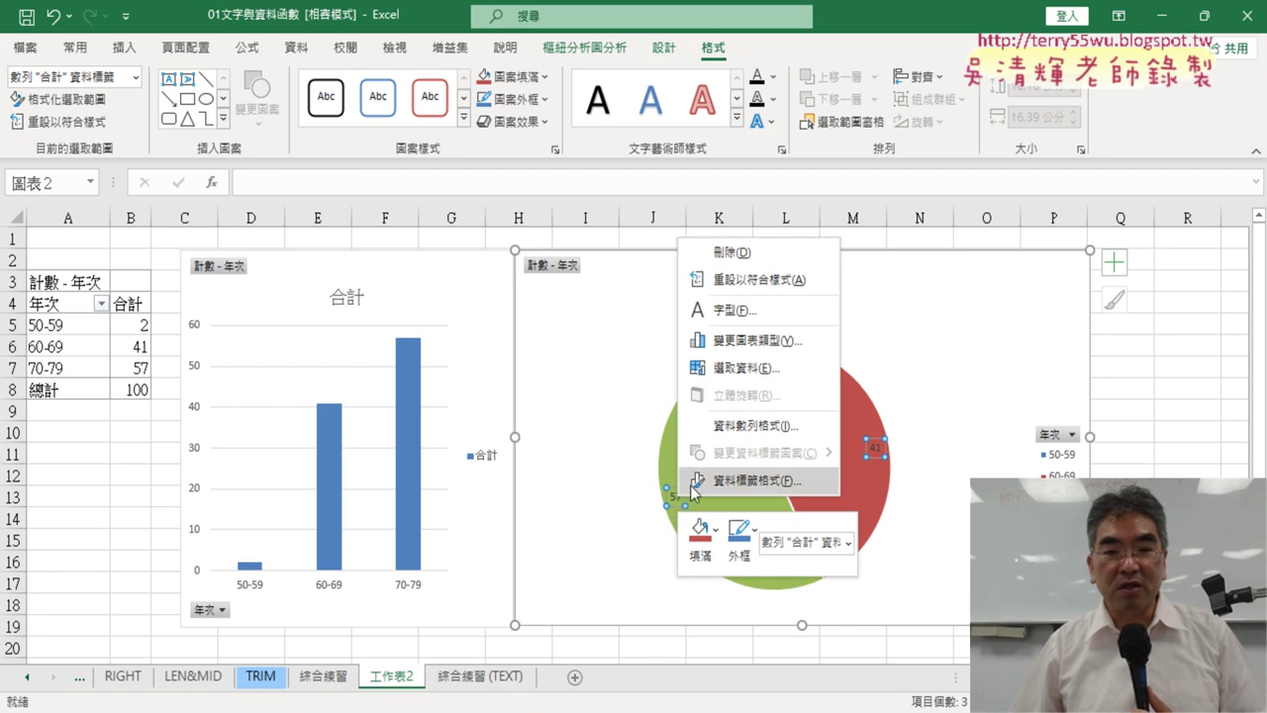
click(773, 492)
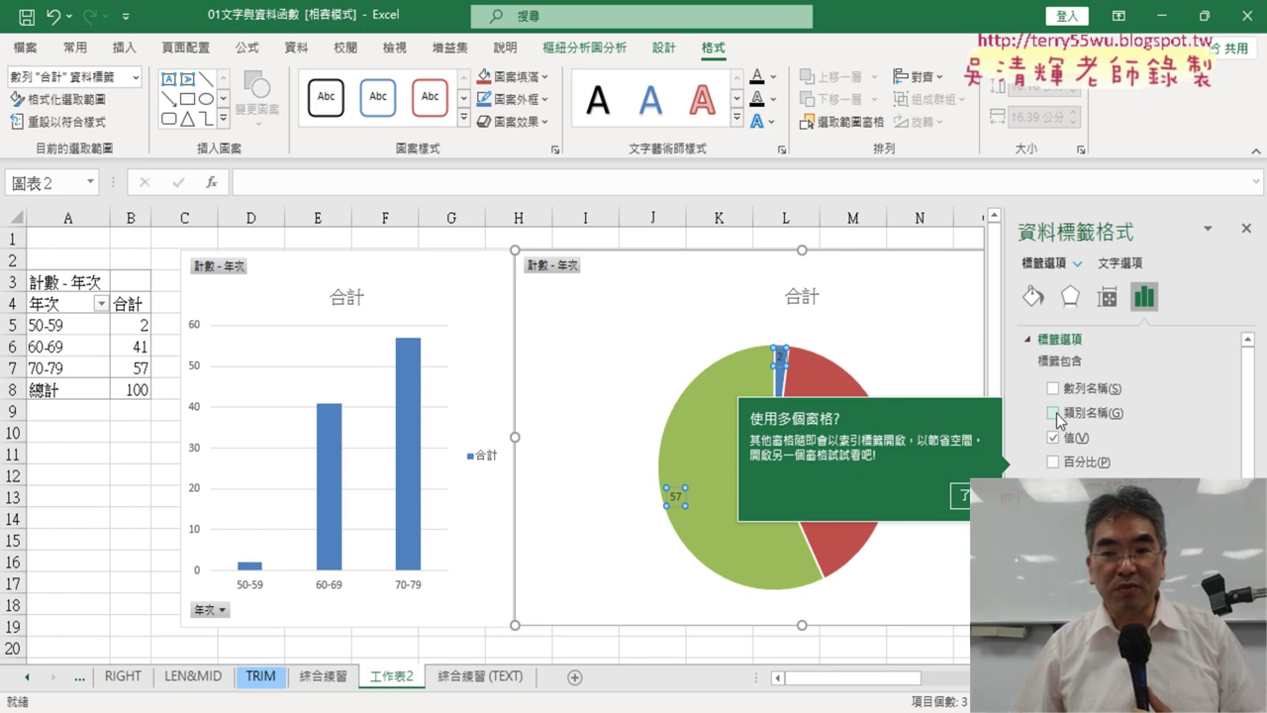
click(1054, 413)
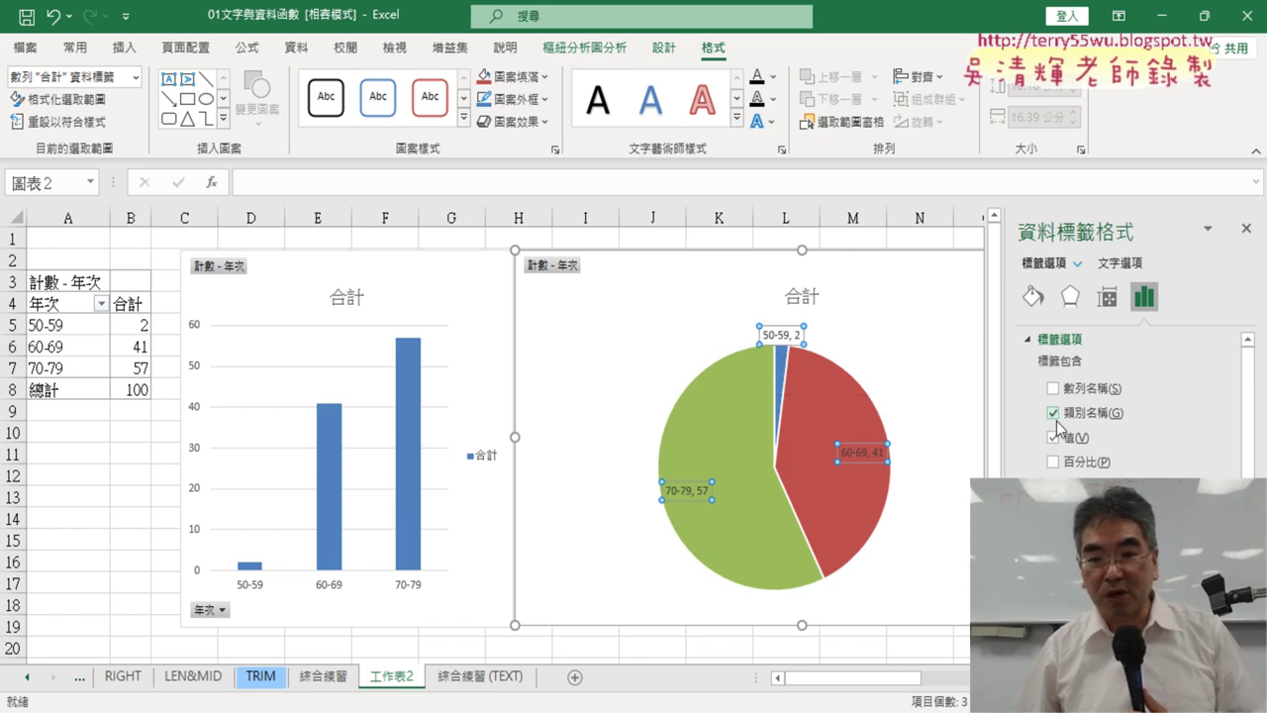
click(1053, 412)
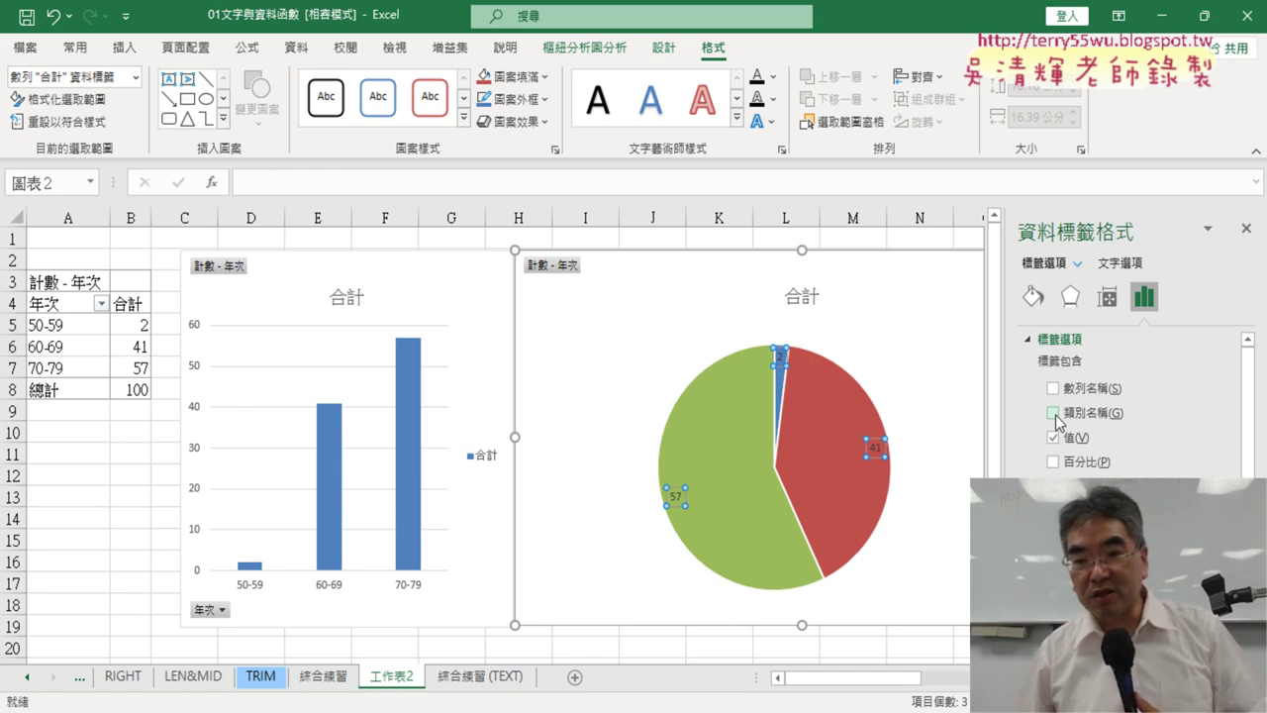
click(1055, 415)
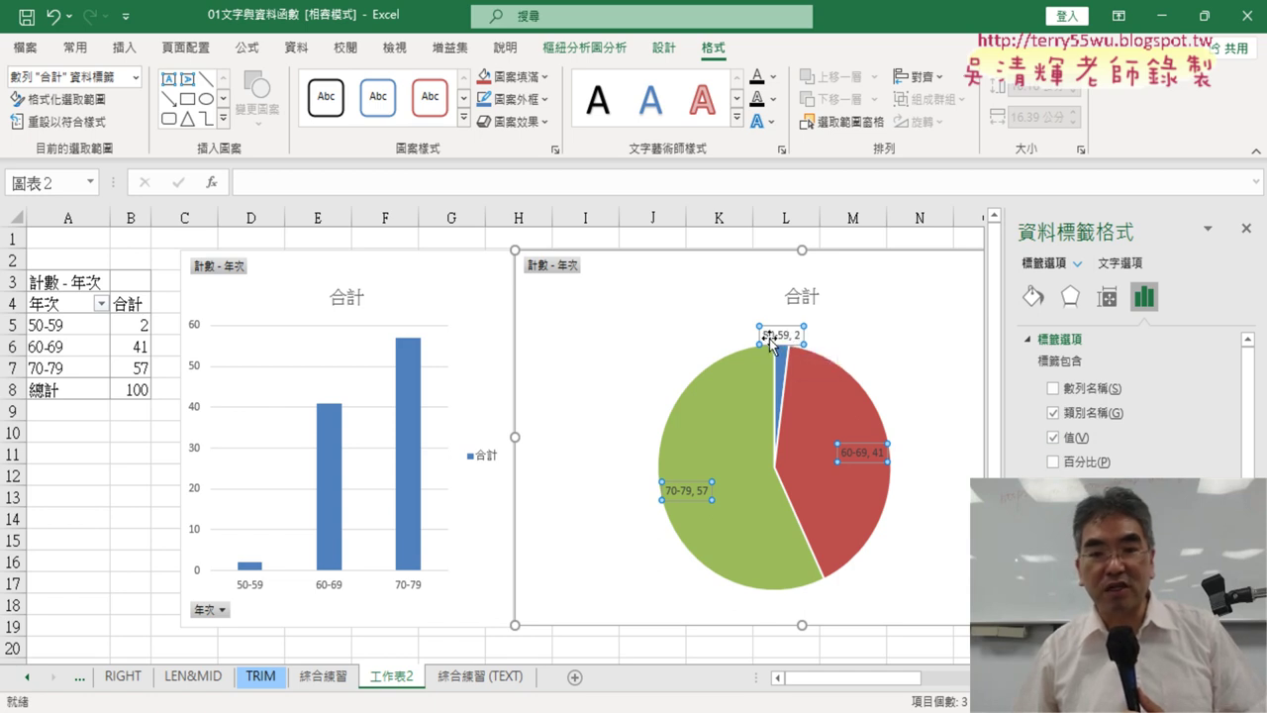
click(1053, 437)
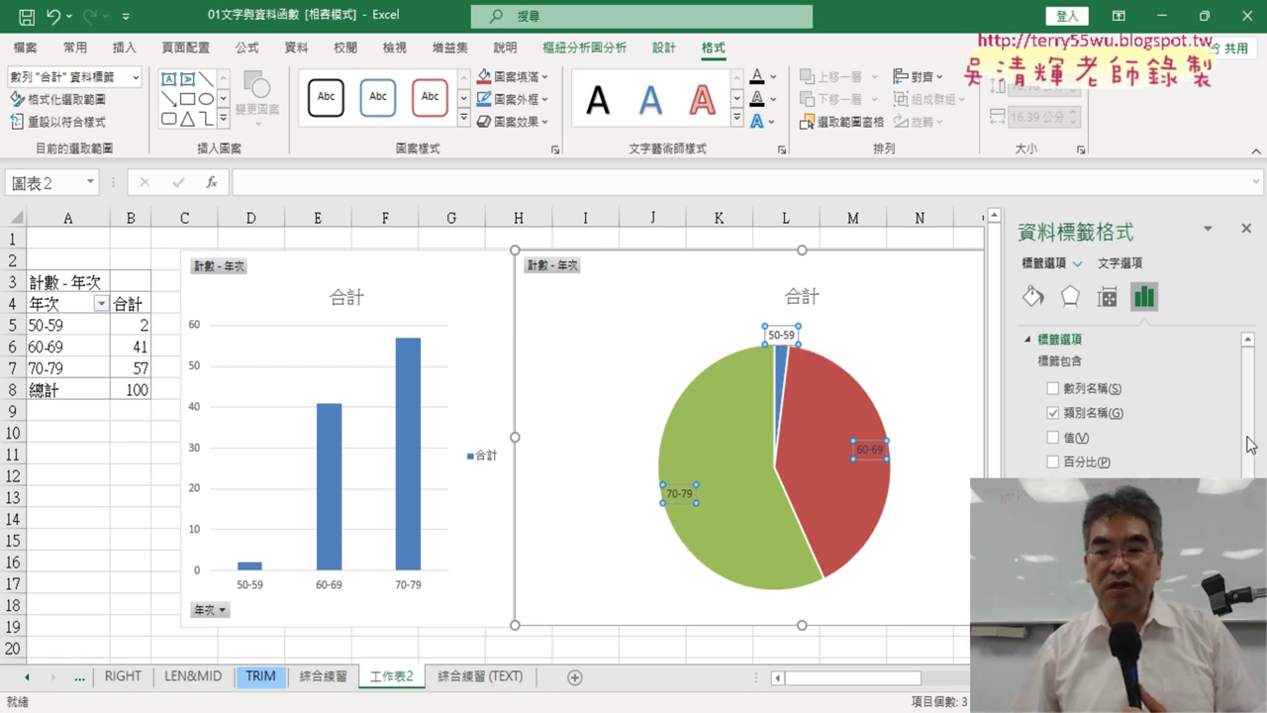
drag(1248, 436, 1248, 479)
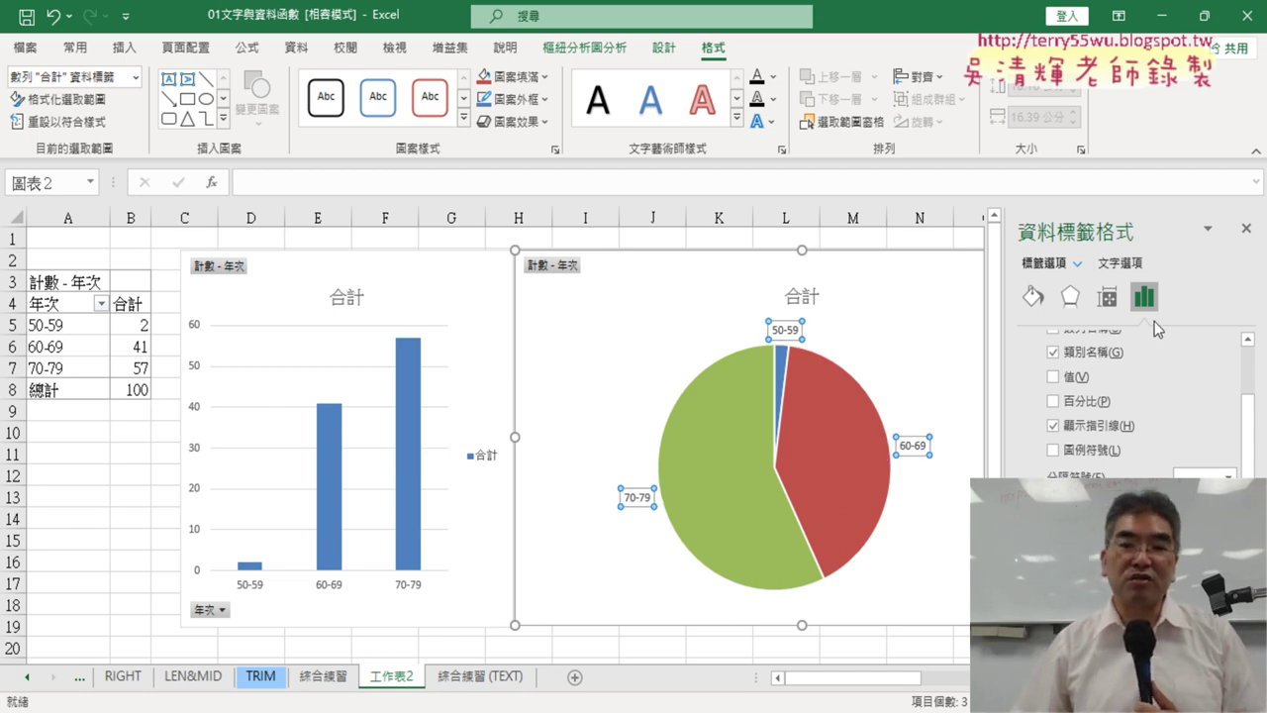
Step: Close the Format Data Labels pane and narrow the pie chart from its right edge
click(1246, 230)
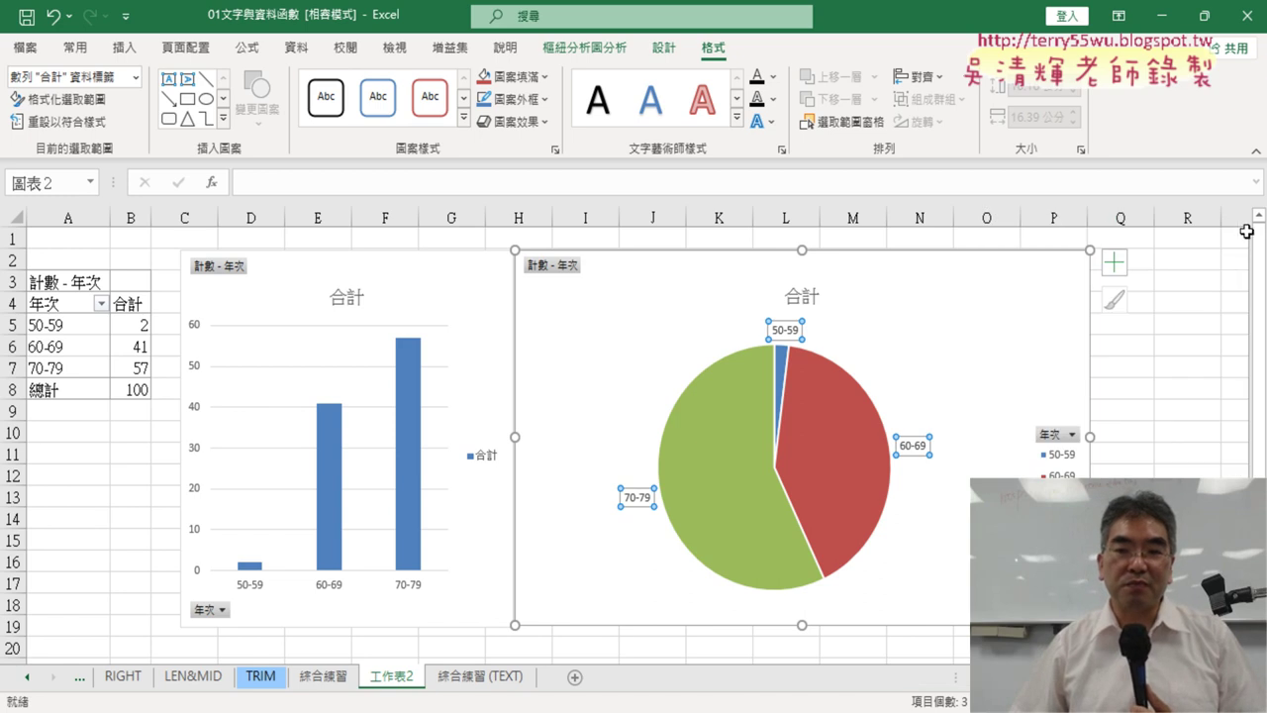
drag(1094, 438, 924, 353)
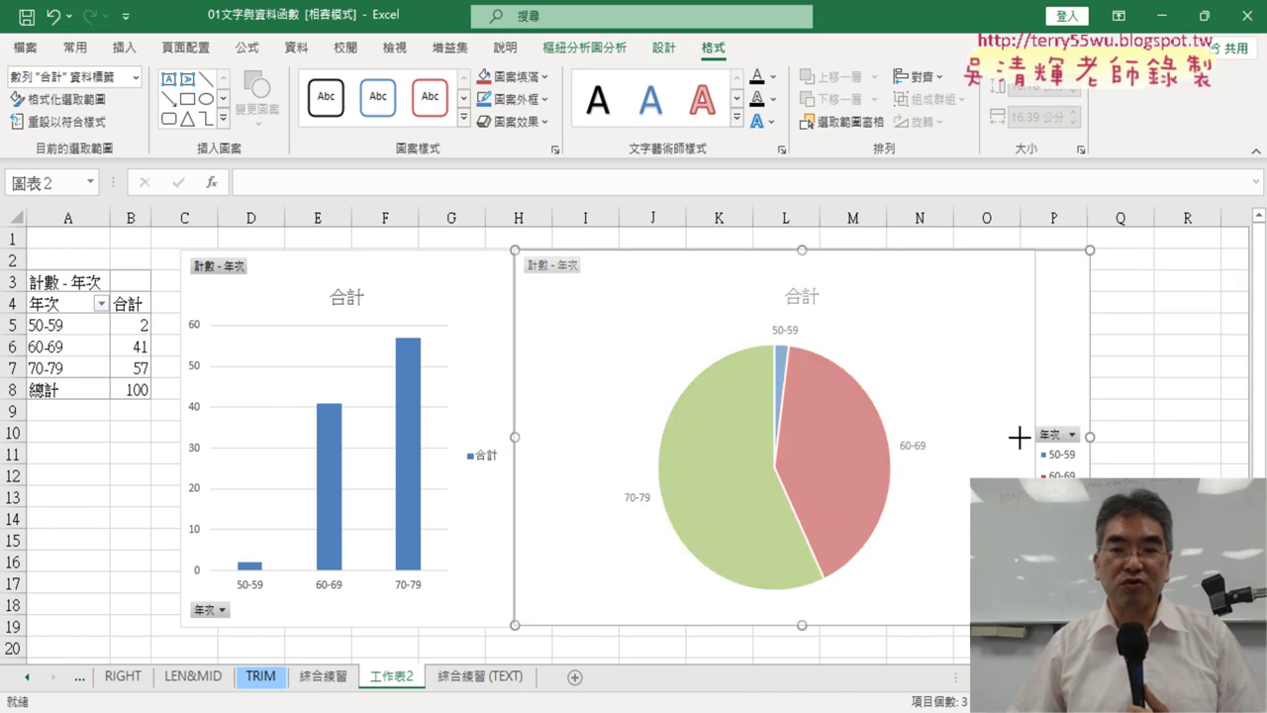
click(1072, 462)
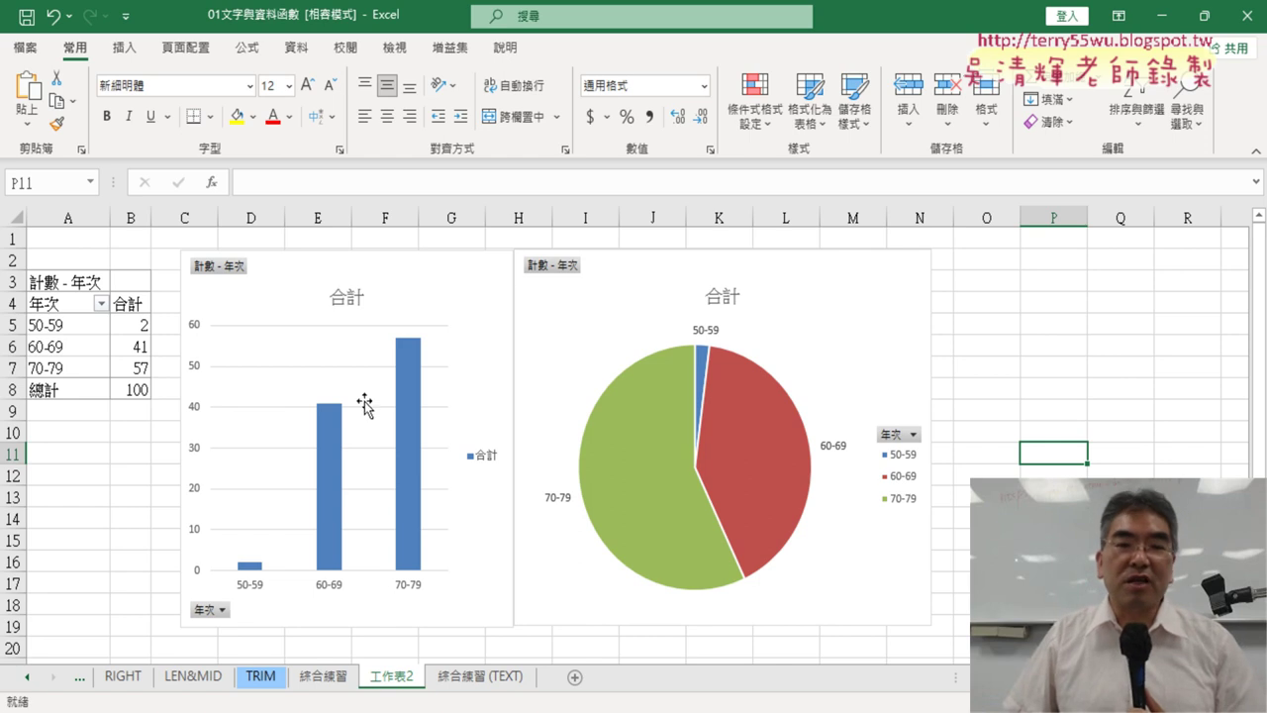
Step: Select both the column chart and the pie chart and delete them
click(56, 349)
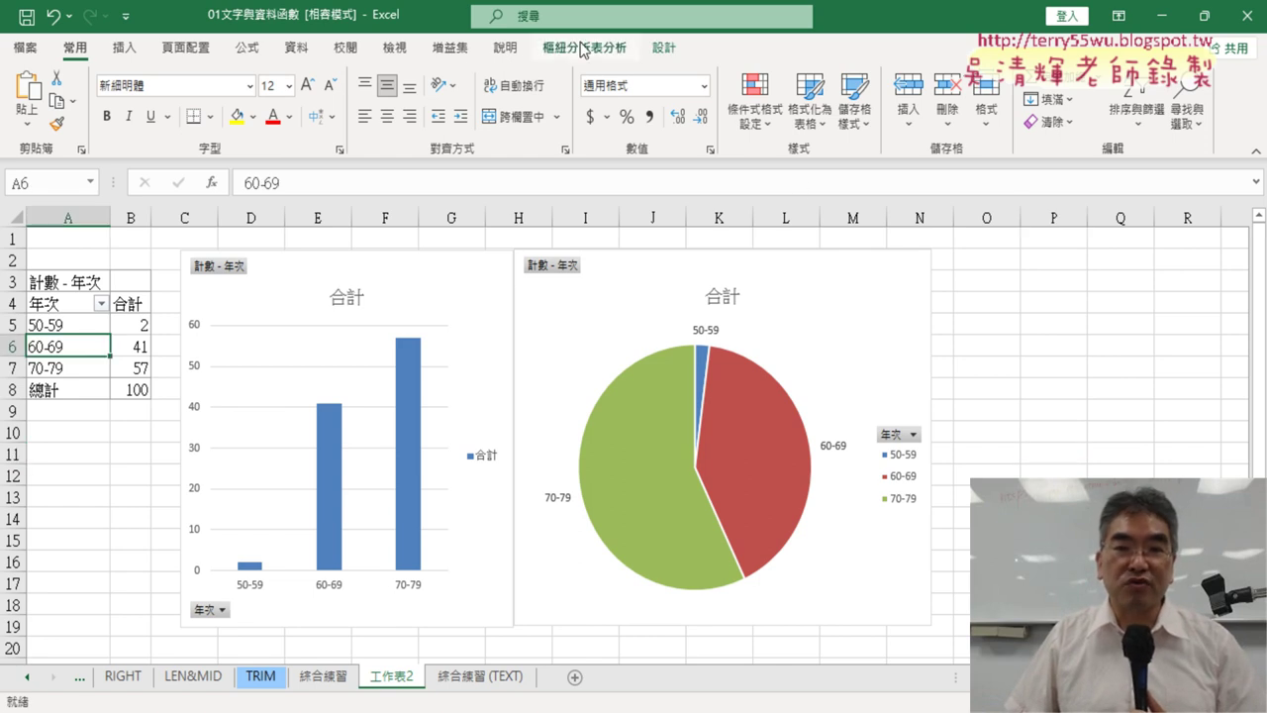
click(585, 49)
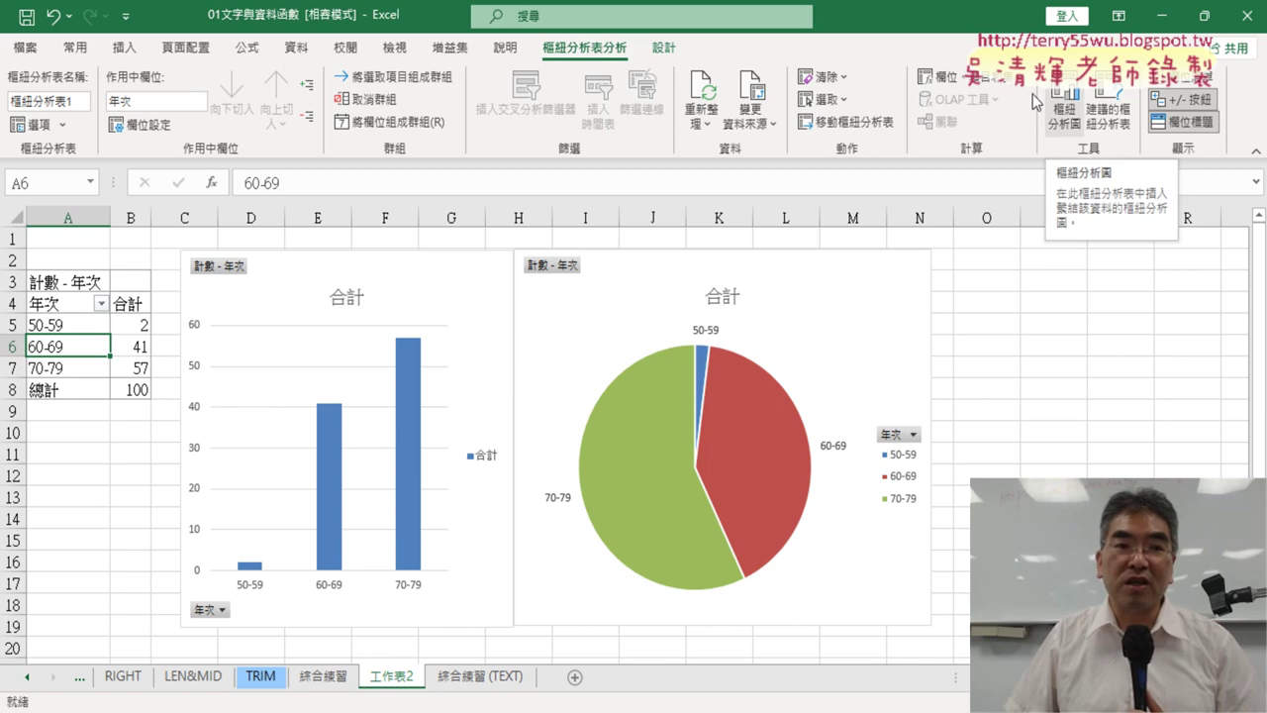
click(366, 263)
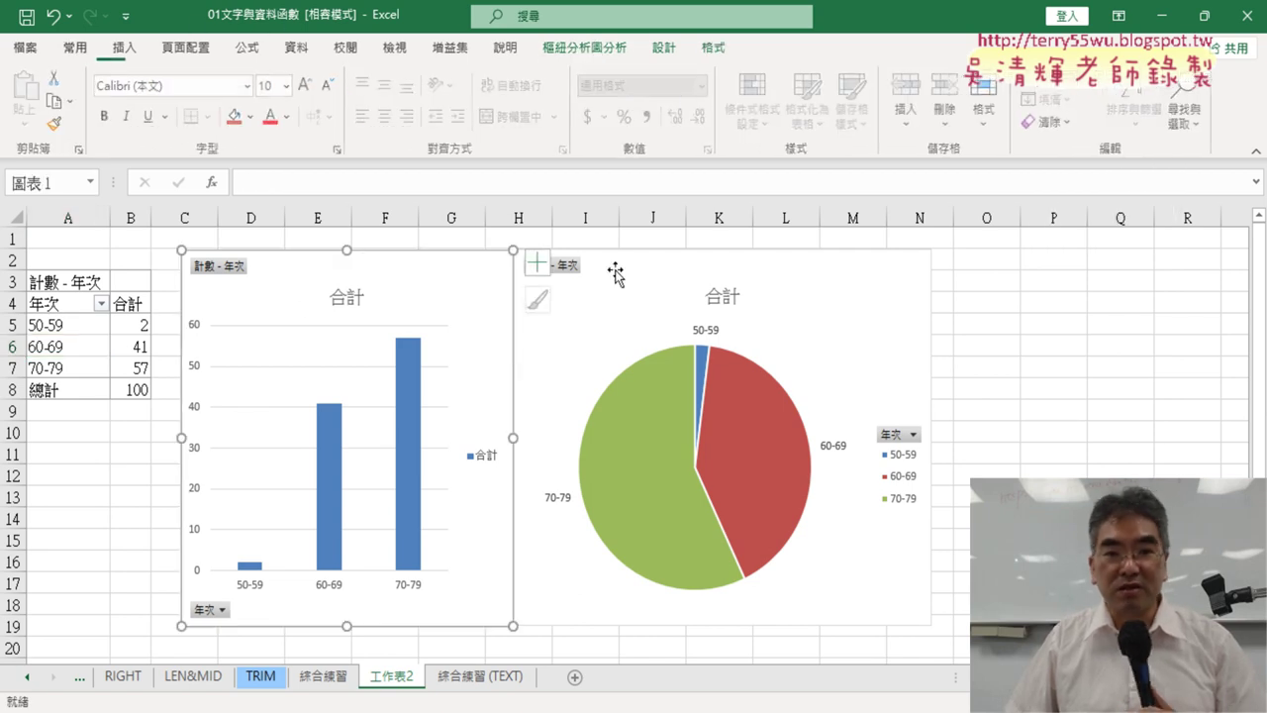
ctrl+click(742, 266)
key(Delete)
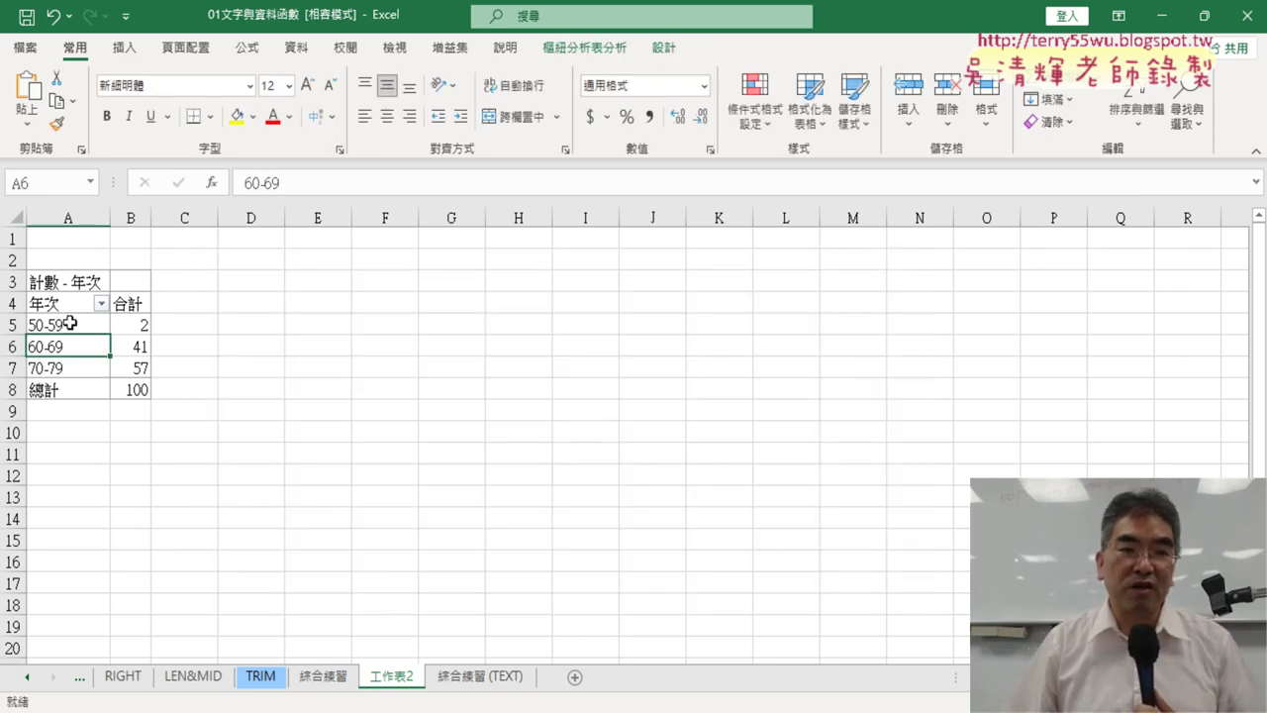
Step: Insert a clustered column pivot chart beside the pivot table, sized down to row 19 and over to column H
click(126, 47)
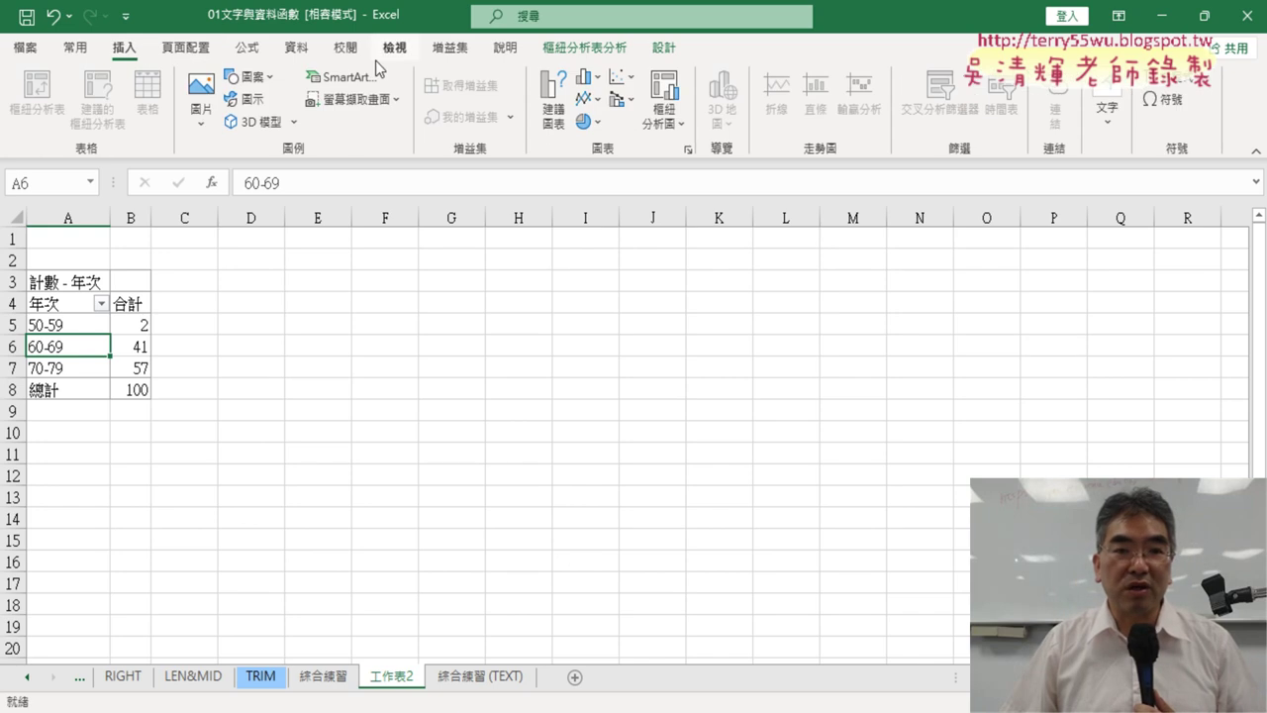
click(596, 80)
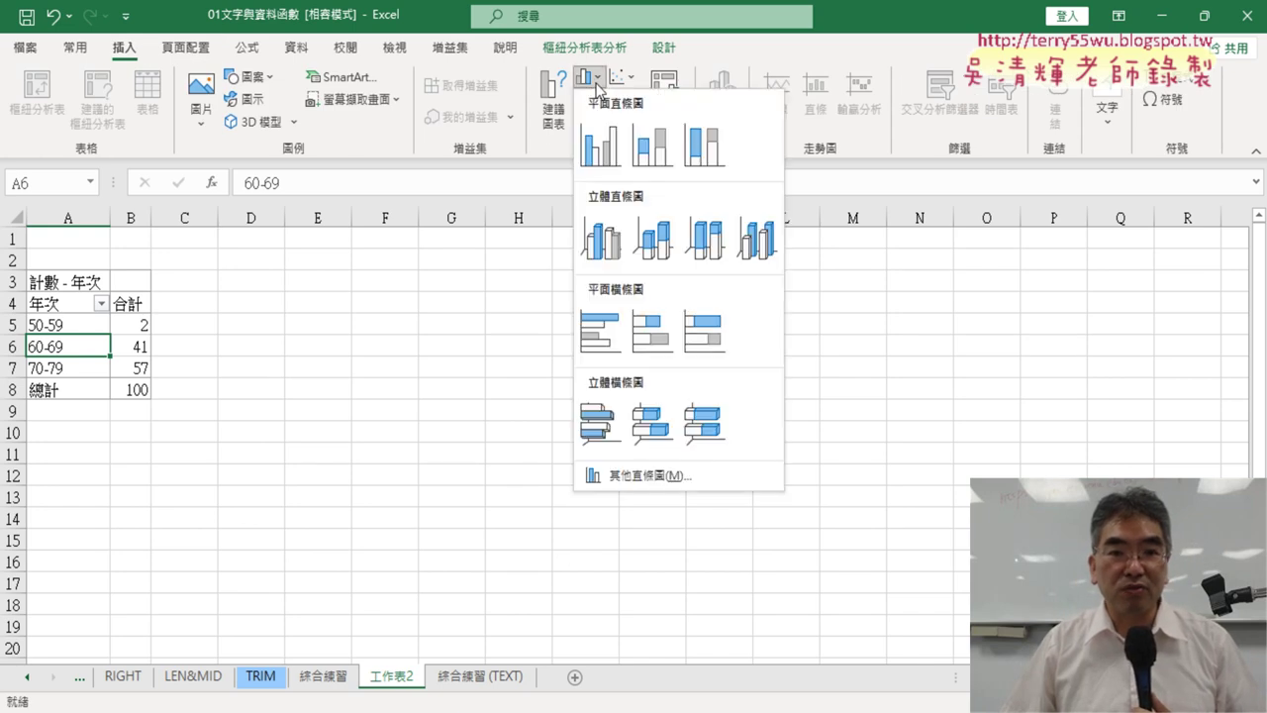
click(603, 150)
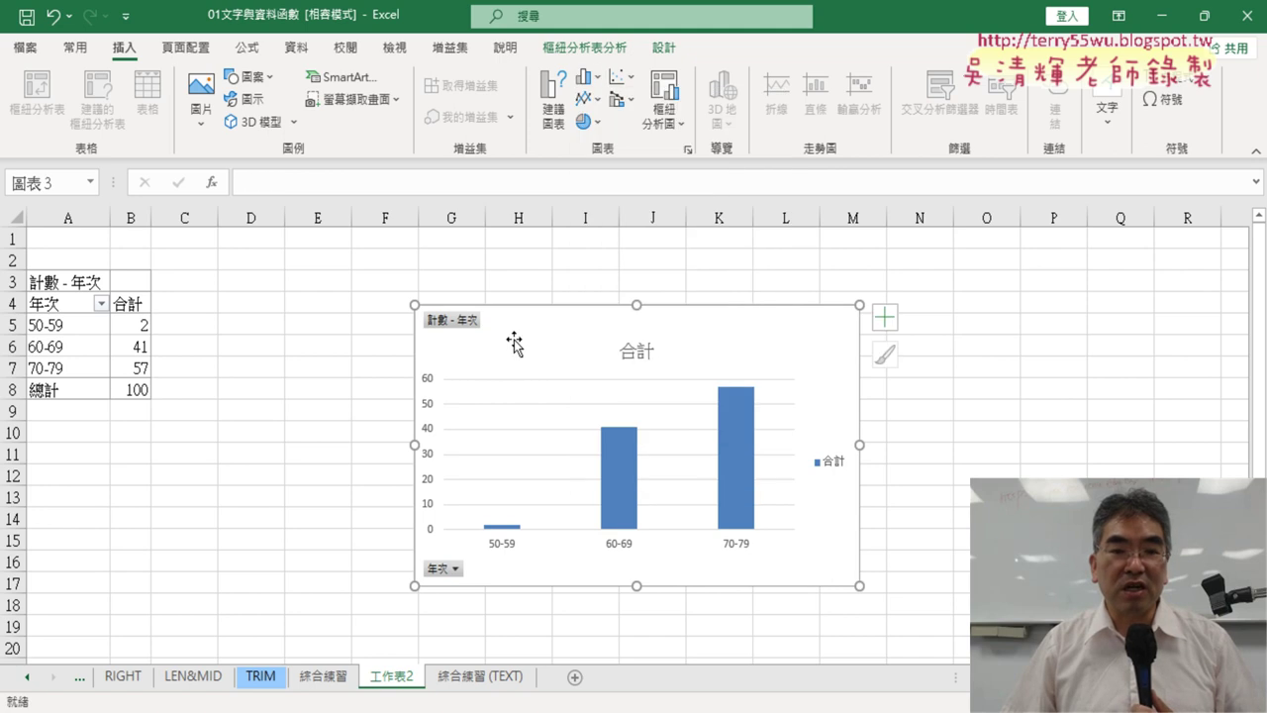
drag(512, 343, 291, 266)
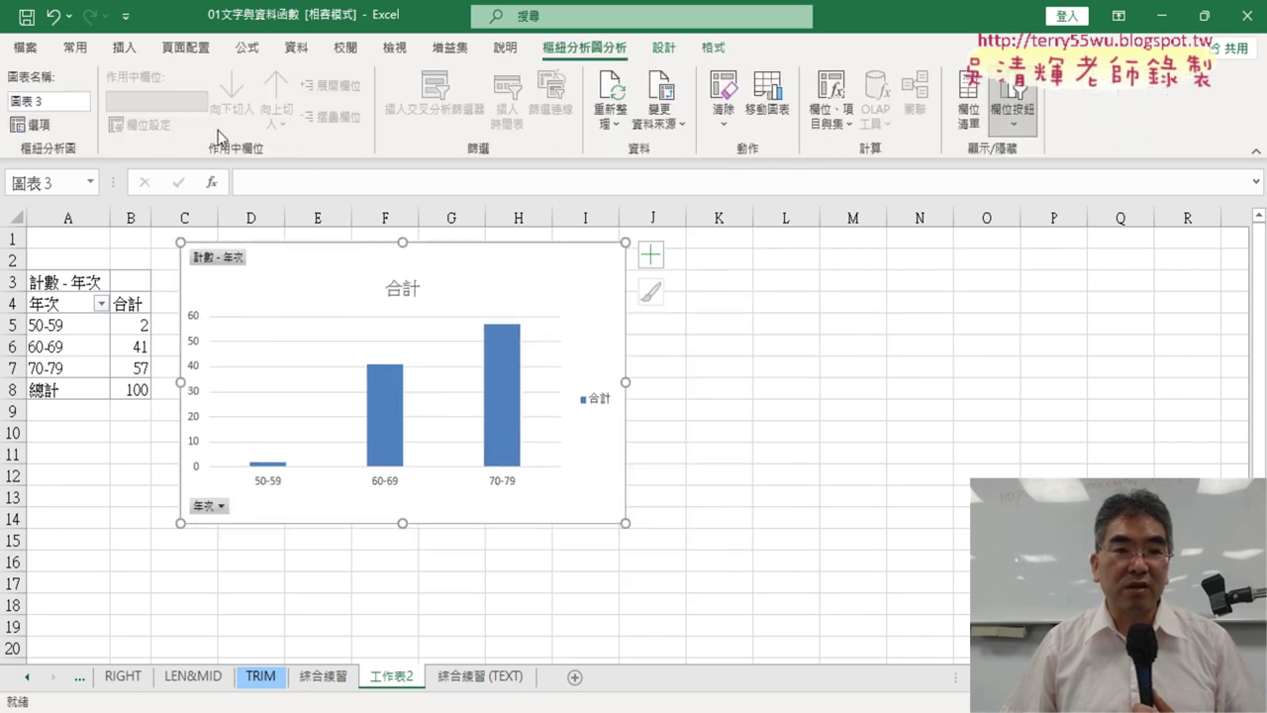
click(124, 50)
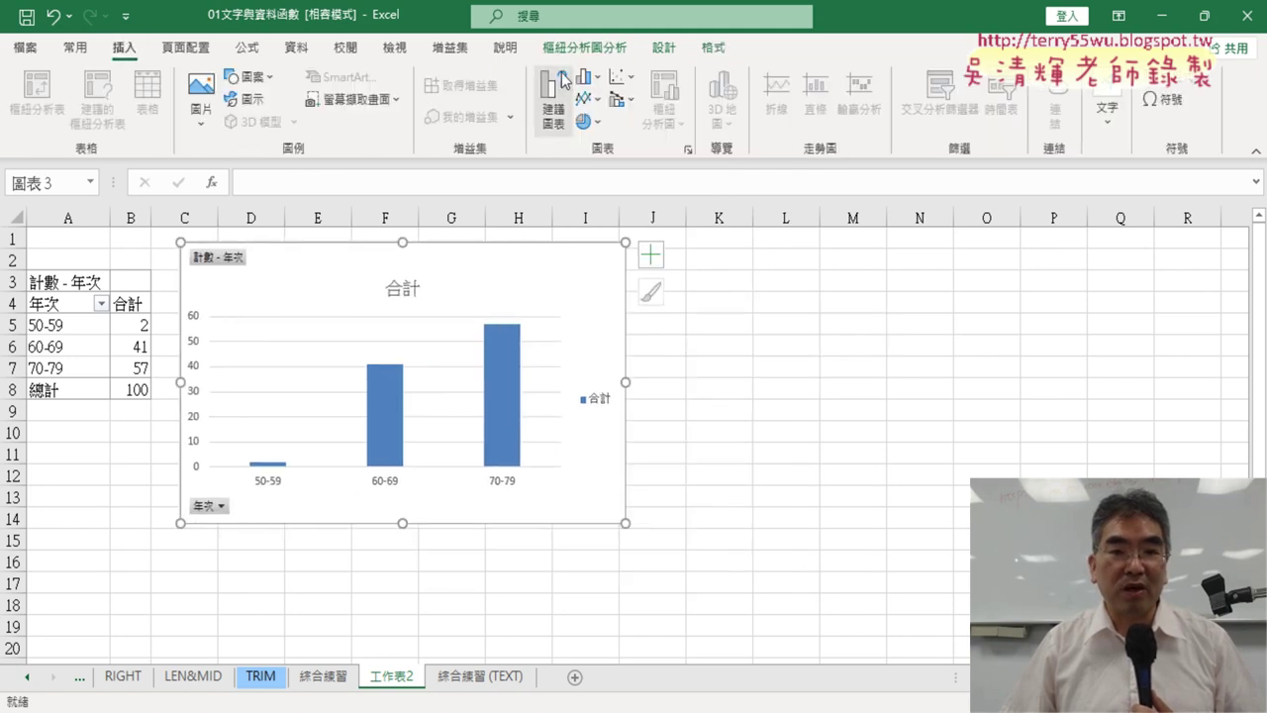
drag(403, 524, 404, 616)
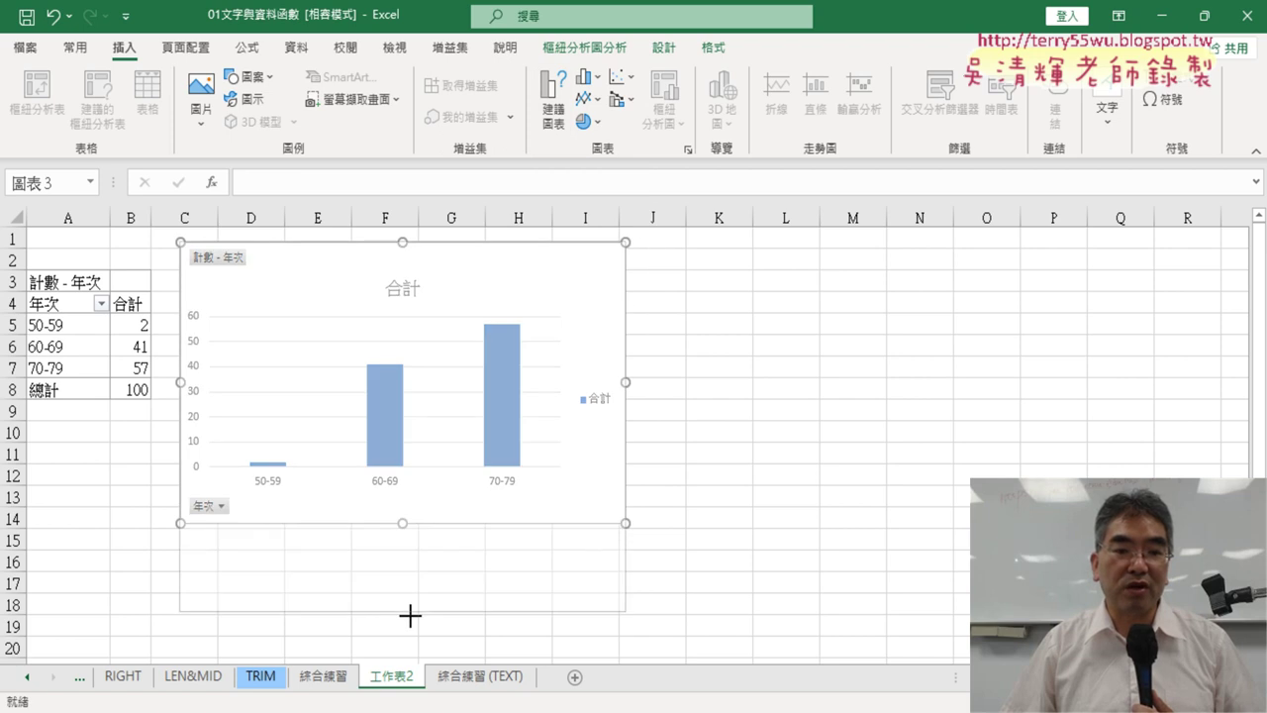
drag(627, 428, 547, 428)
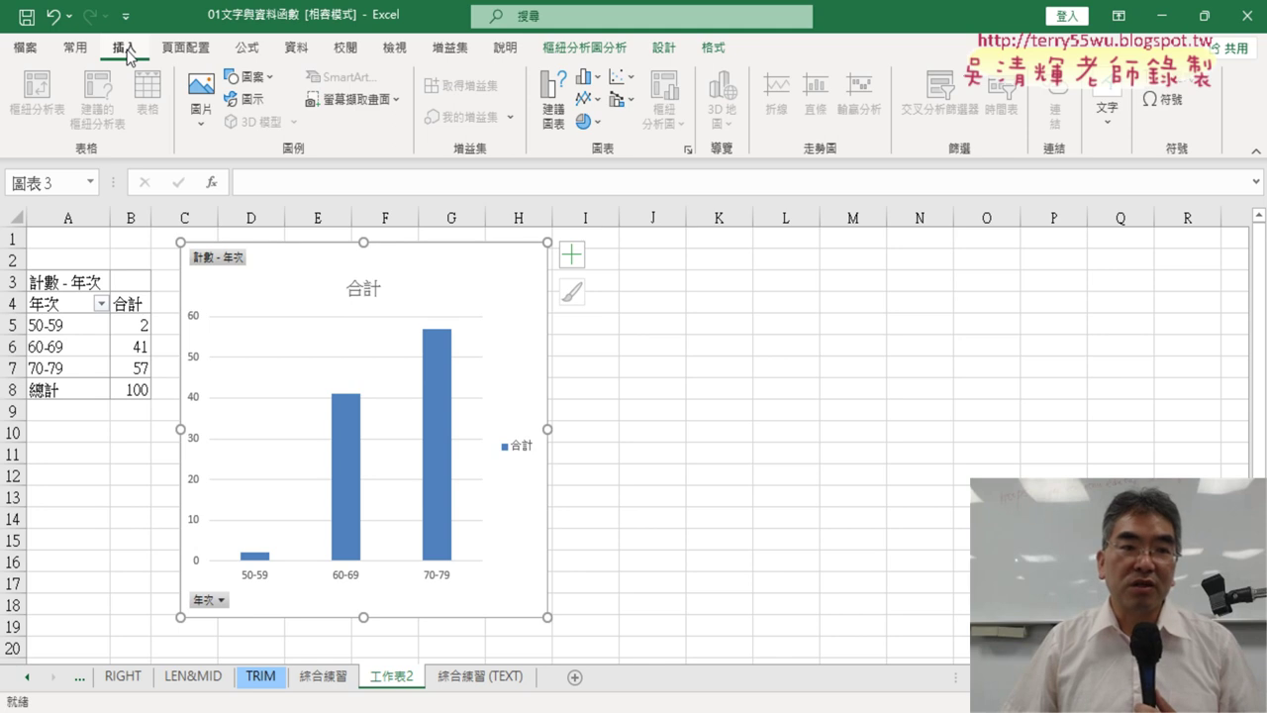
Step: Change the chart to a 2-D pie and move it right to columns I–M
click(595, 87)
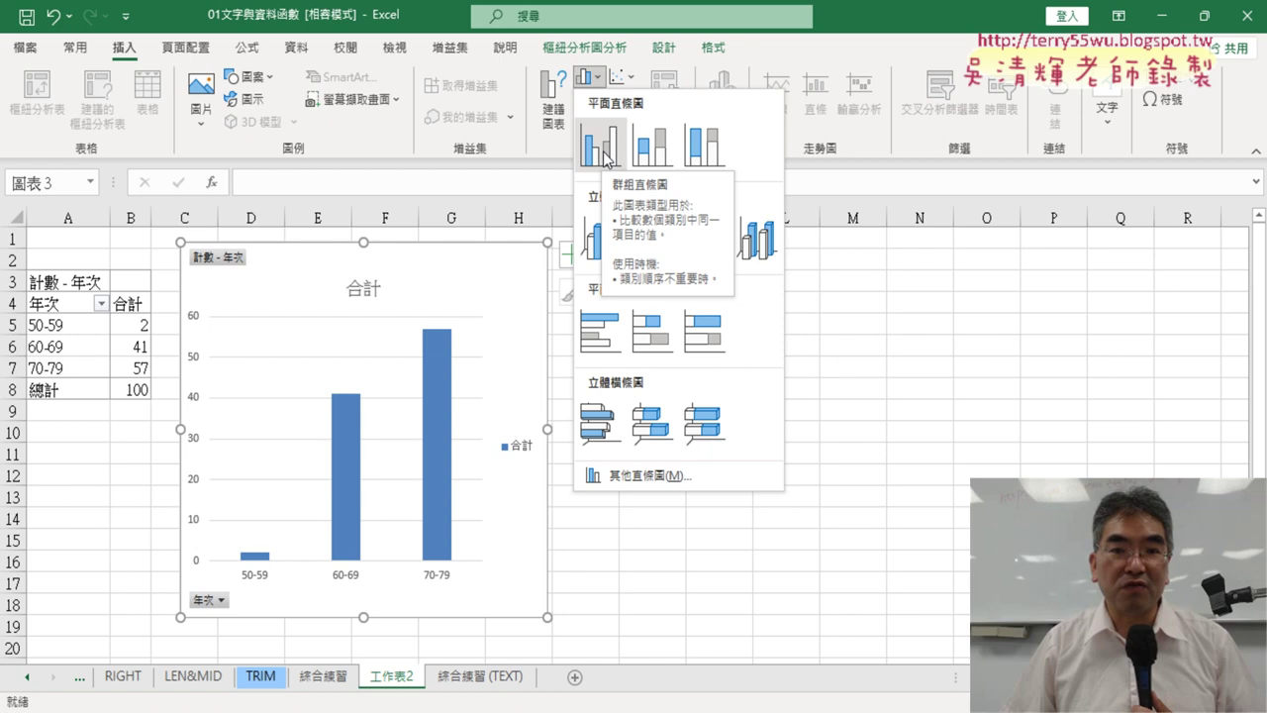
click(785, 70)
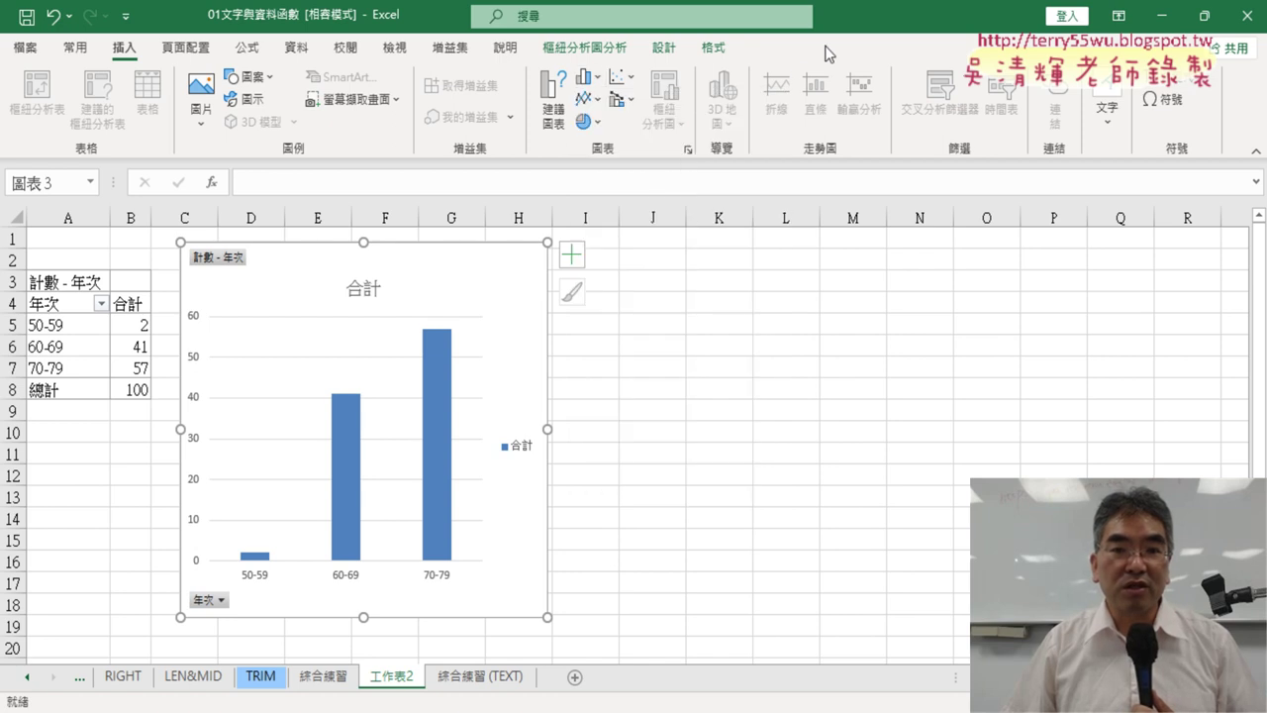
click(597, 121)
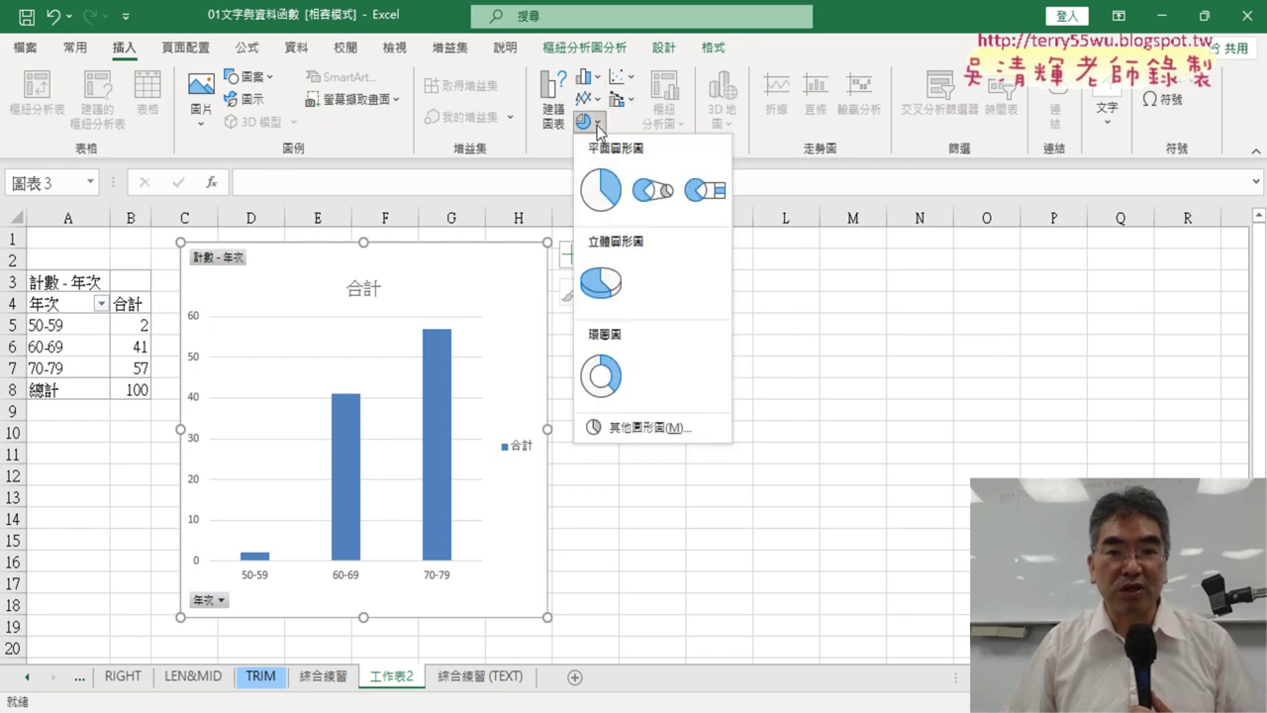
click(609, 193)
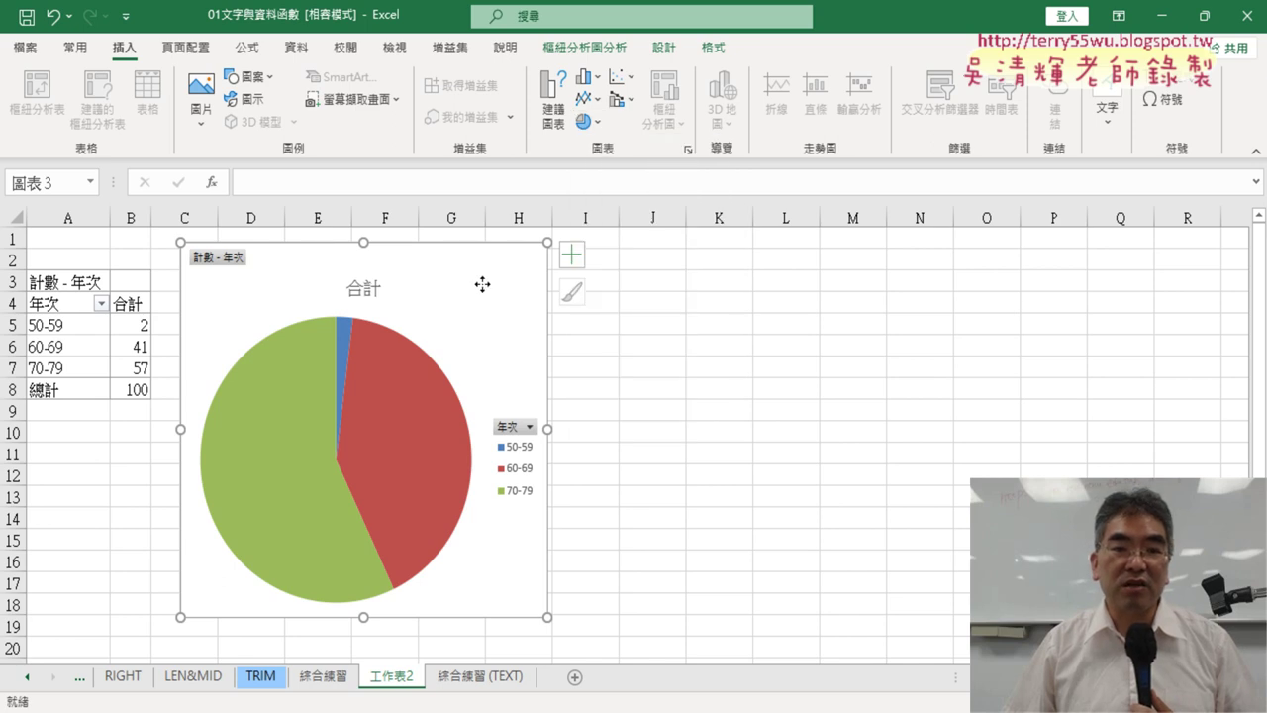
mouse_move(484, 283)
mouse_down()
mouse_move(961, 297)
mouse_move(752, 274)
mouse_move(963, 275)
mouse_up()
Step: Insert a new clustered column pivot chart from the age-group labels A5:A7
click(396, 324)
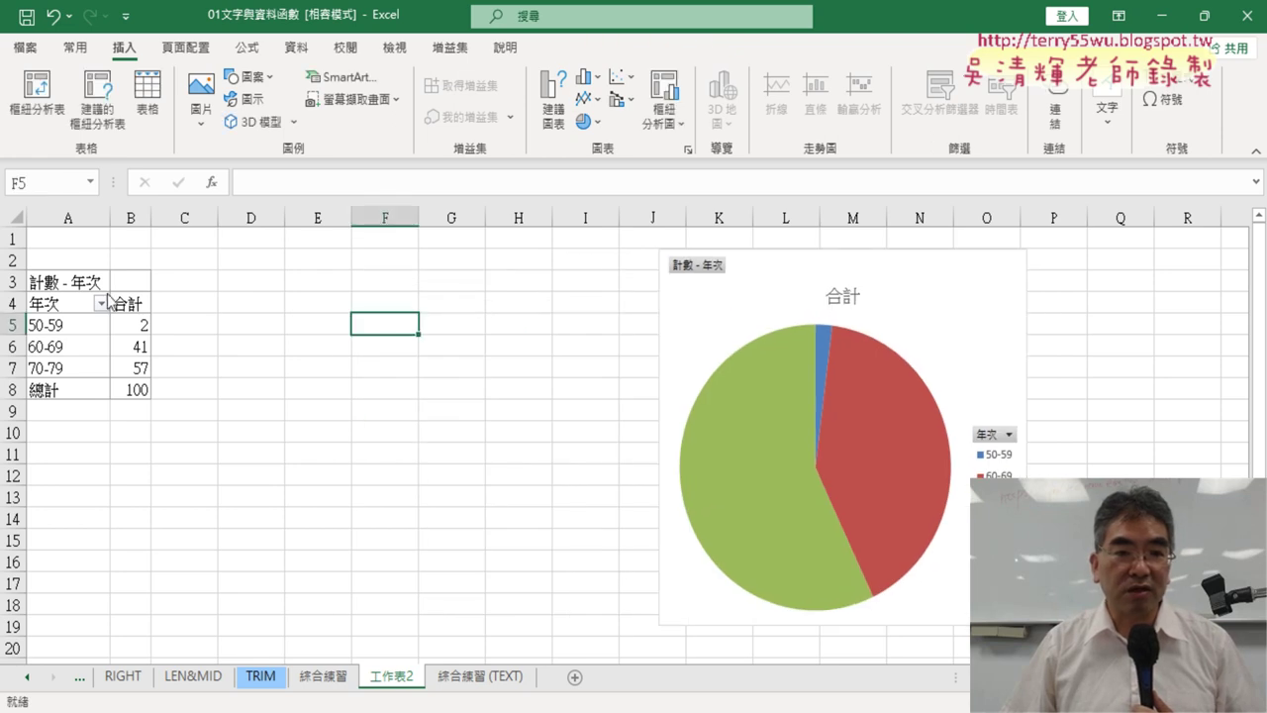
click(69, 331)
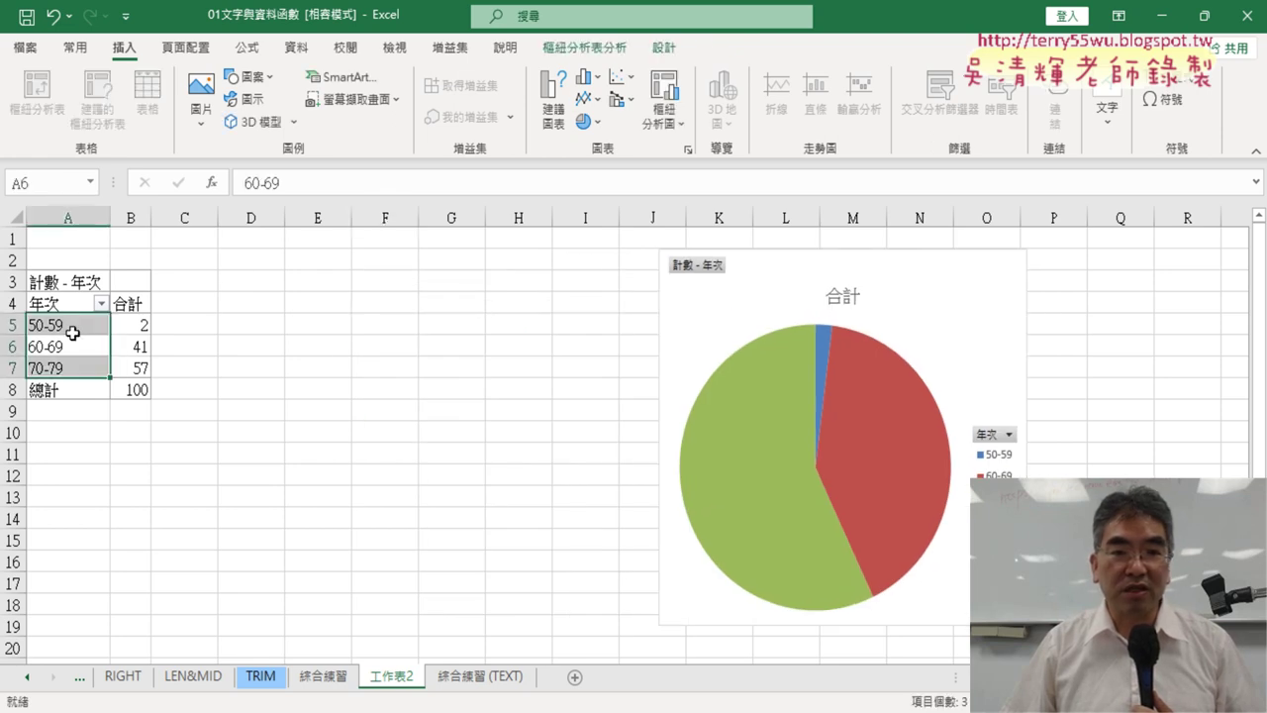
click(597, 100)
click(597, 78)
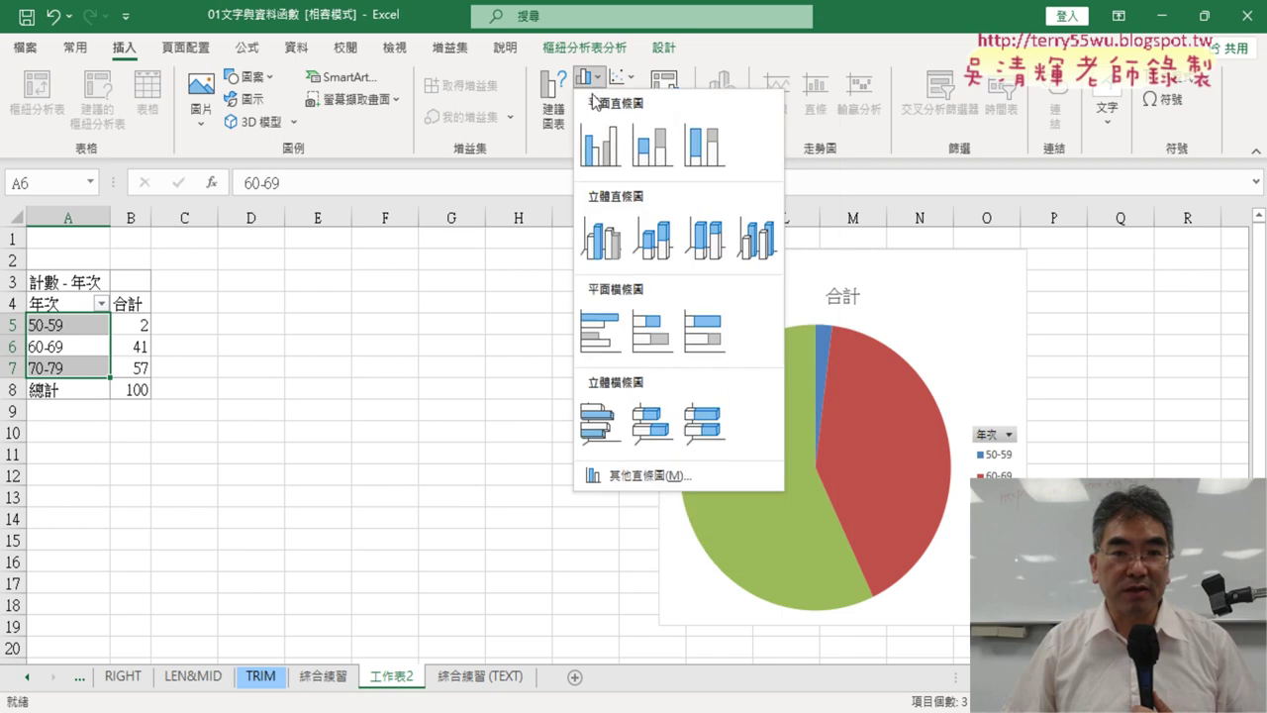
click(601, 128)
Step: Position the column chart left, down to row 19 and over to column H, with the pie chart beside it
drag(718, 339, 482, 278)
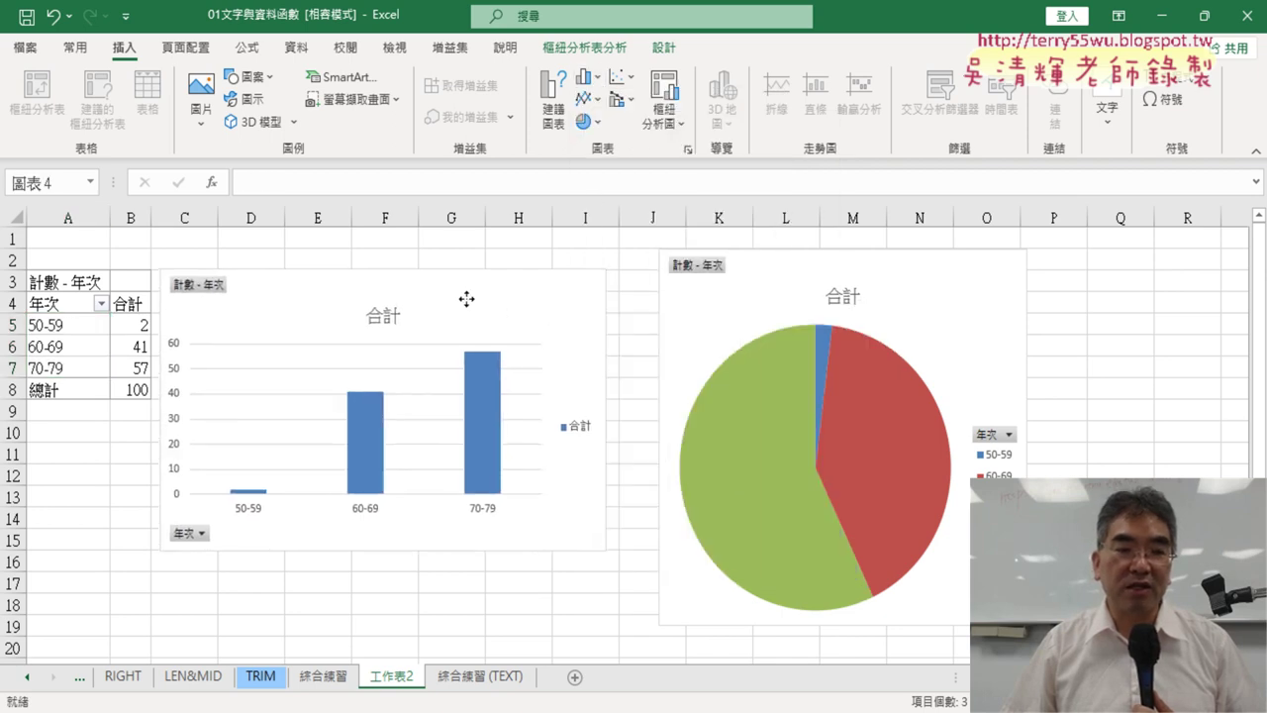
drag(396, 526, 405, 618)
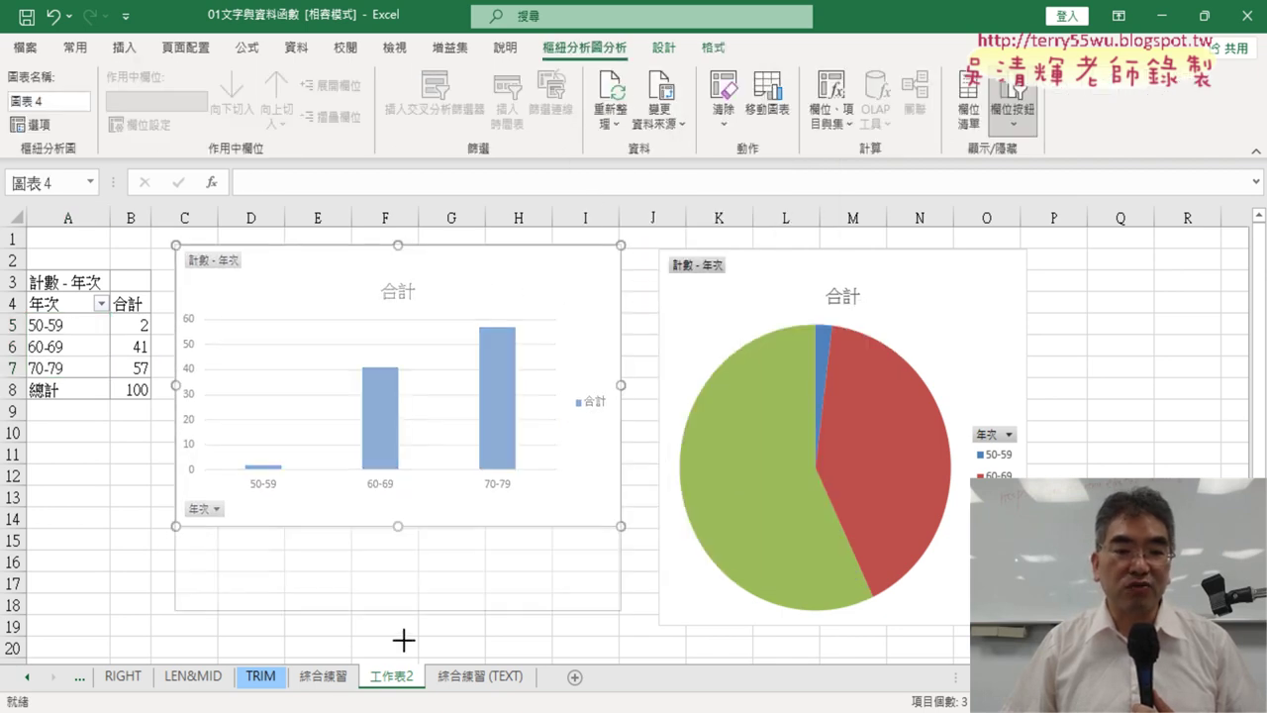
drag(620, 434, 542, 429)
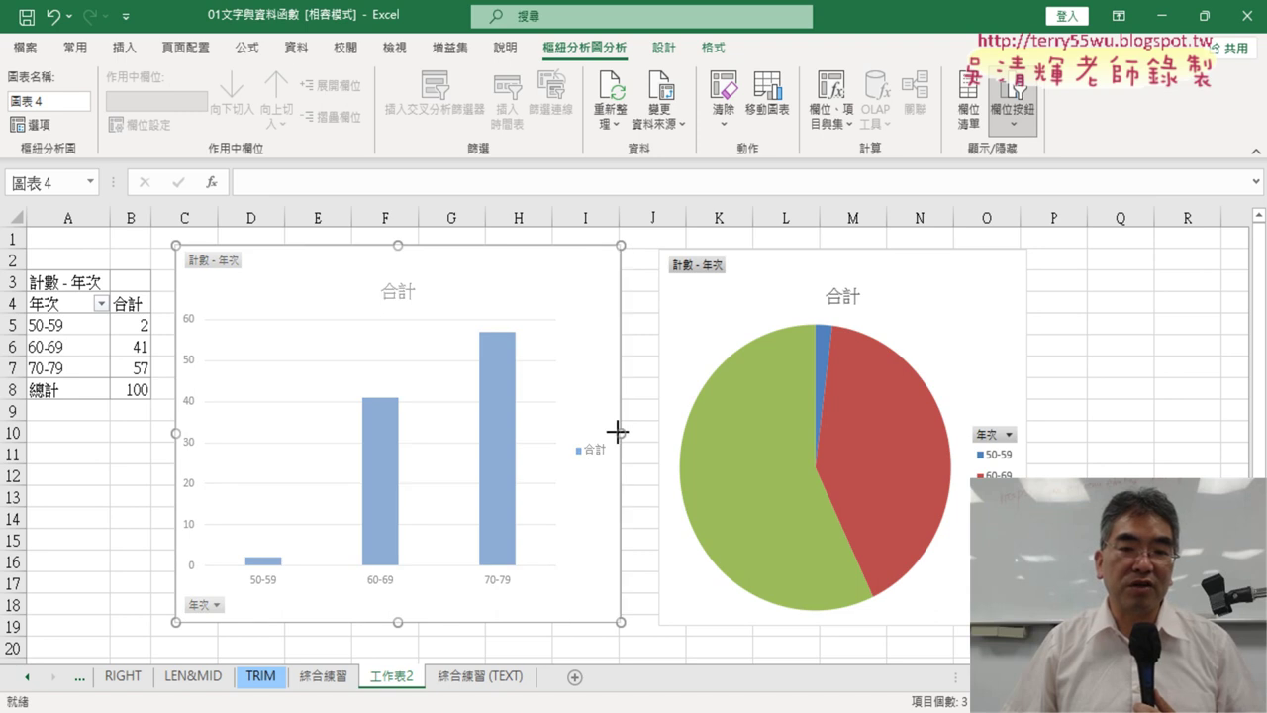
drag(978, 303, 864, 299)
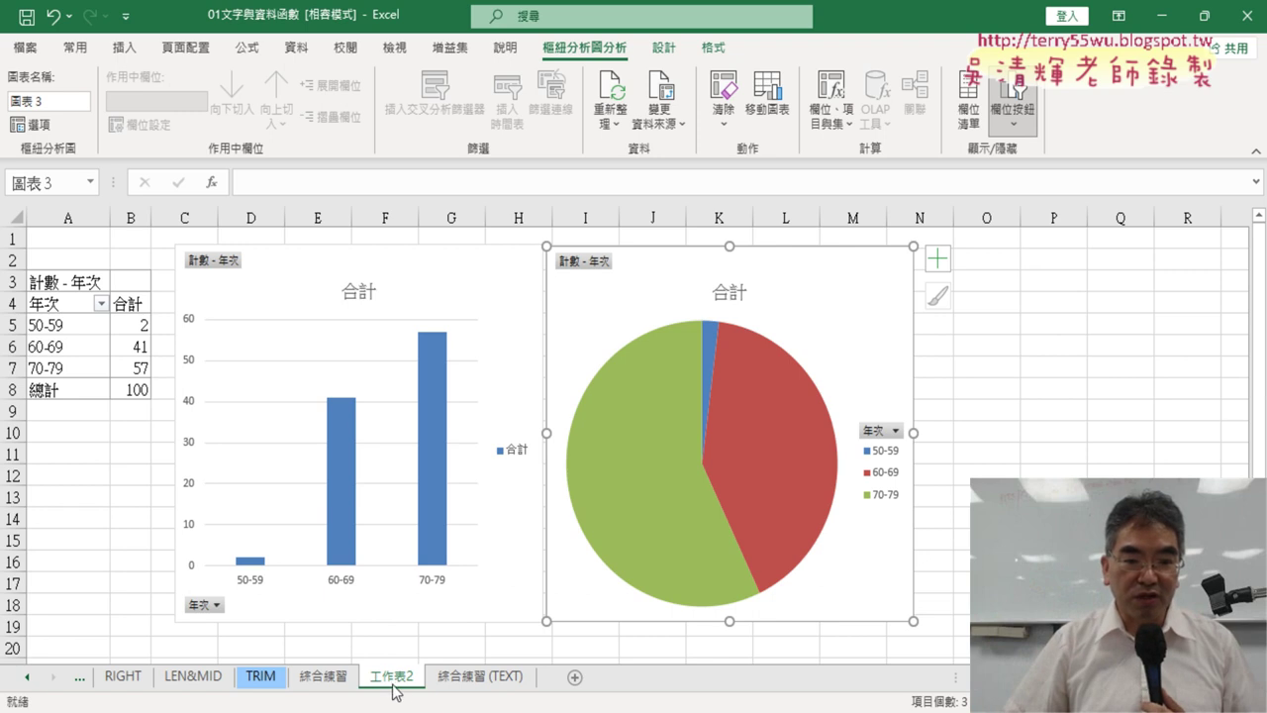
Step: Rename the 工作表2 sheet to 樞紐分析
click(471, 679)
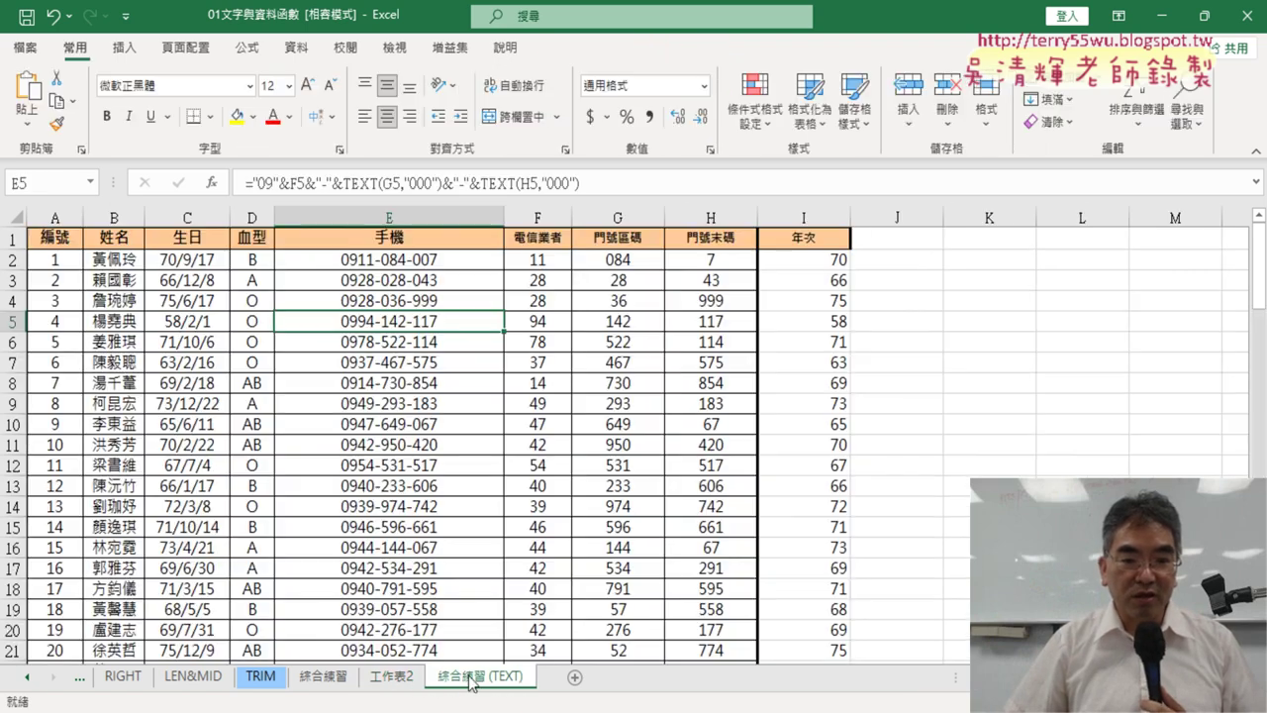
click(405, 679)
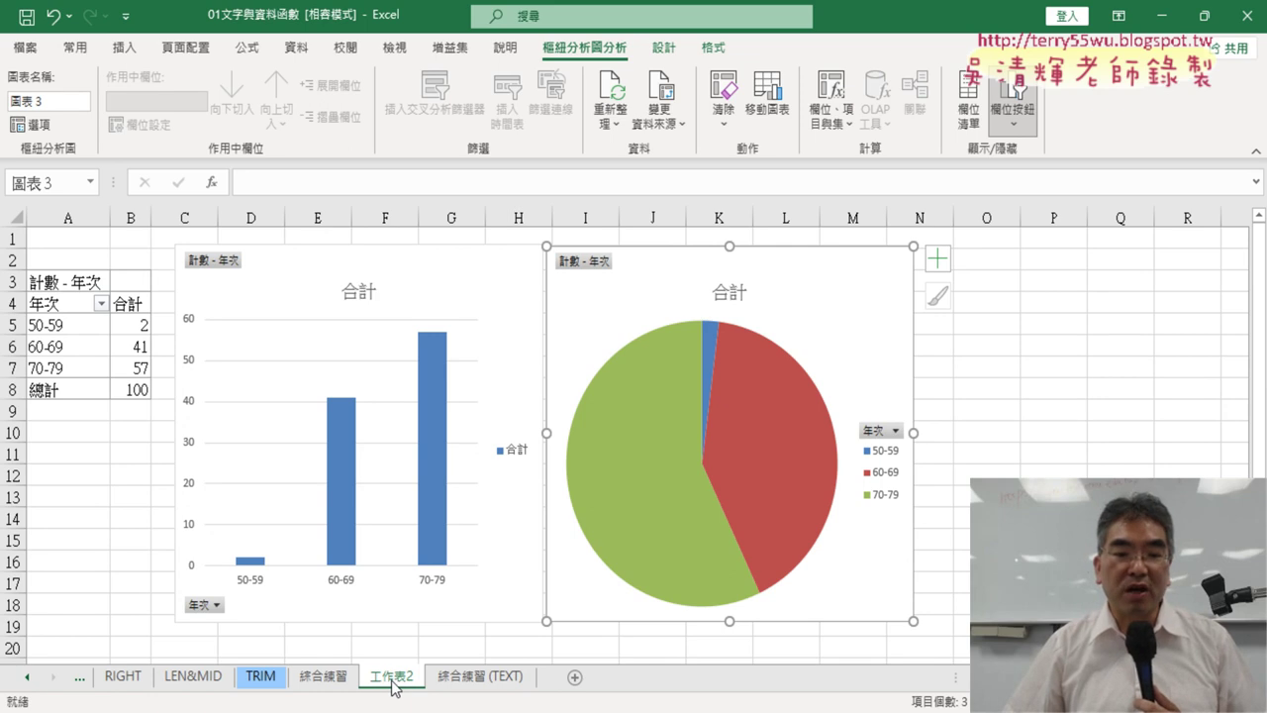
double_click(394, 677)
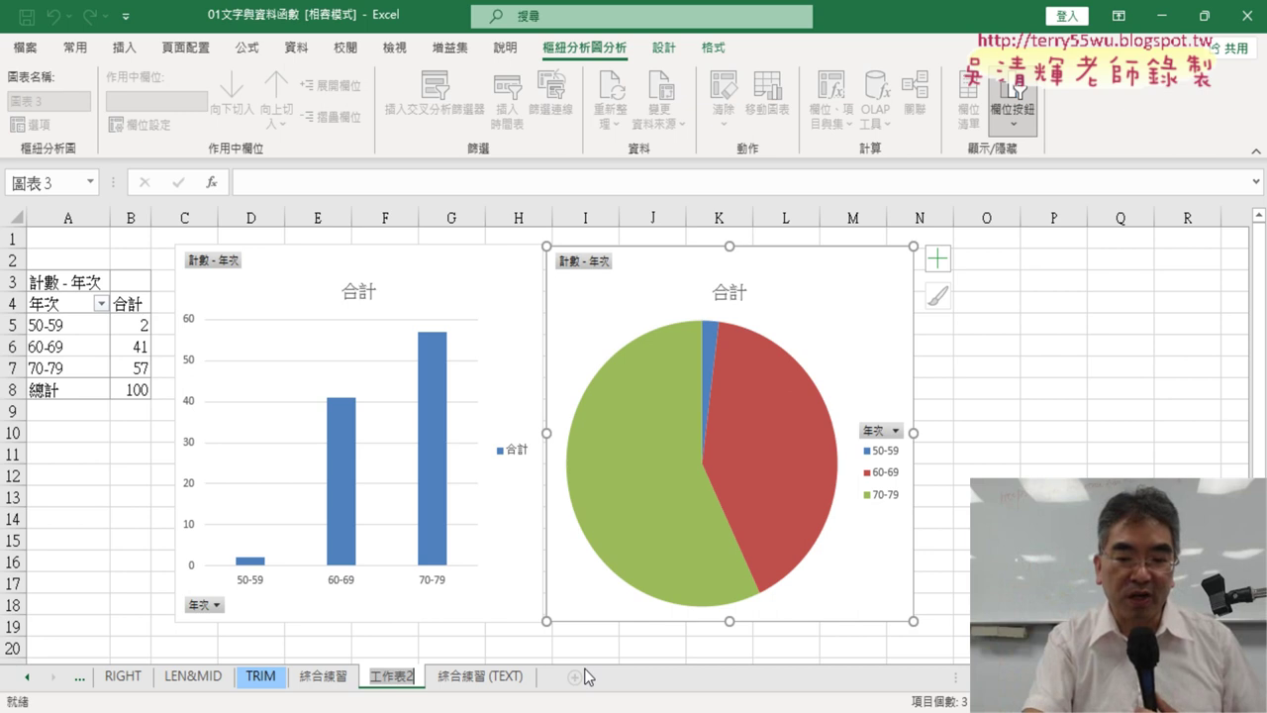
text(圖)
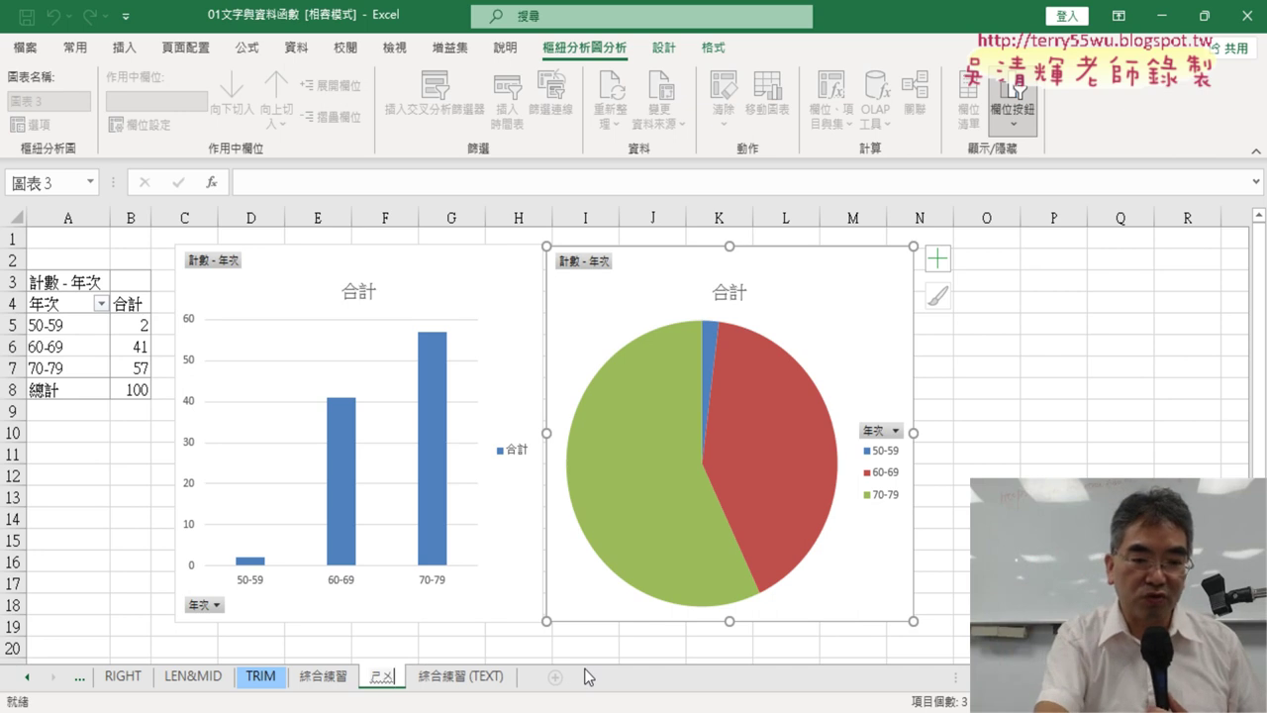
text(ㄅㄧ)
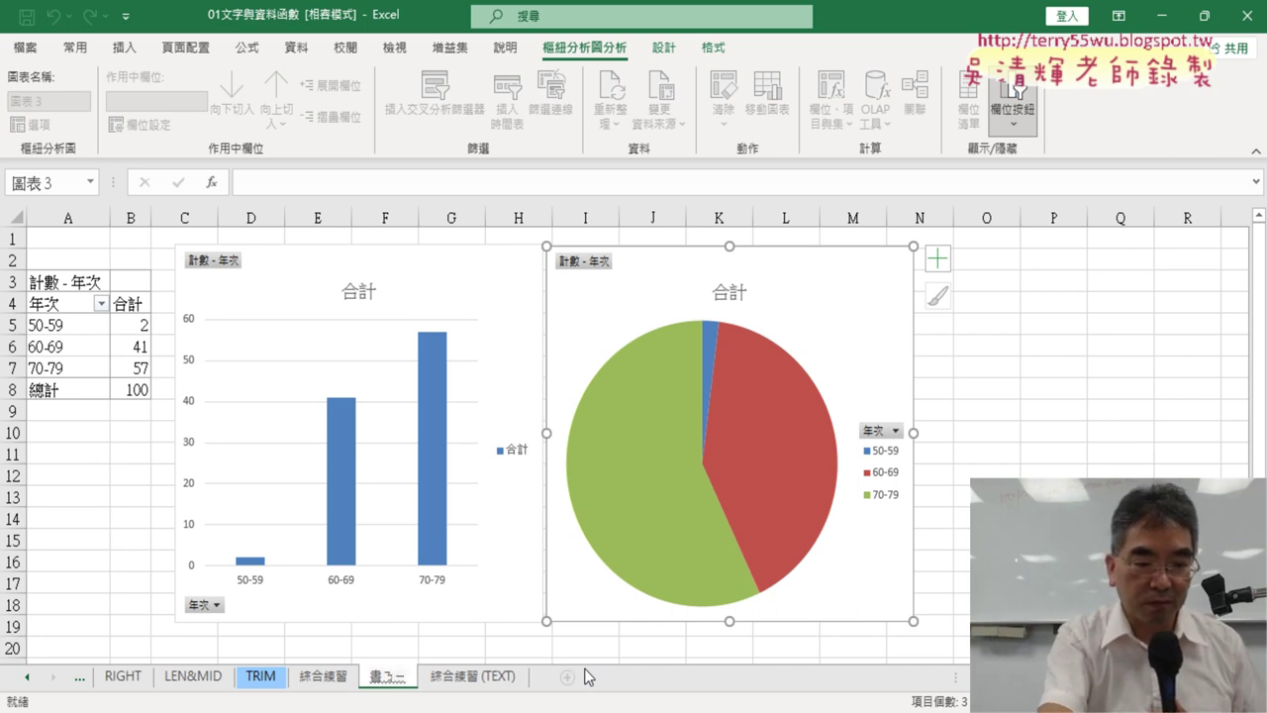
text(ㄡˇㄈㄣ )
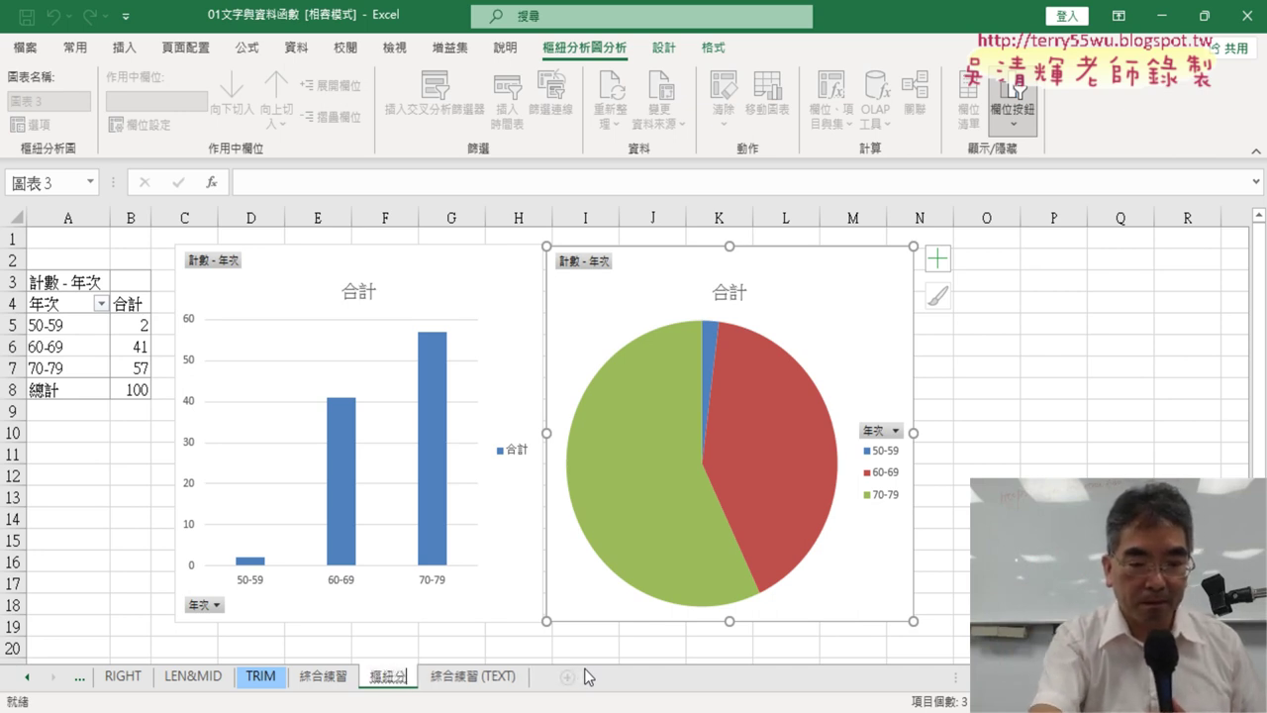
text(ㄒㄧ)
key(Return)
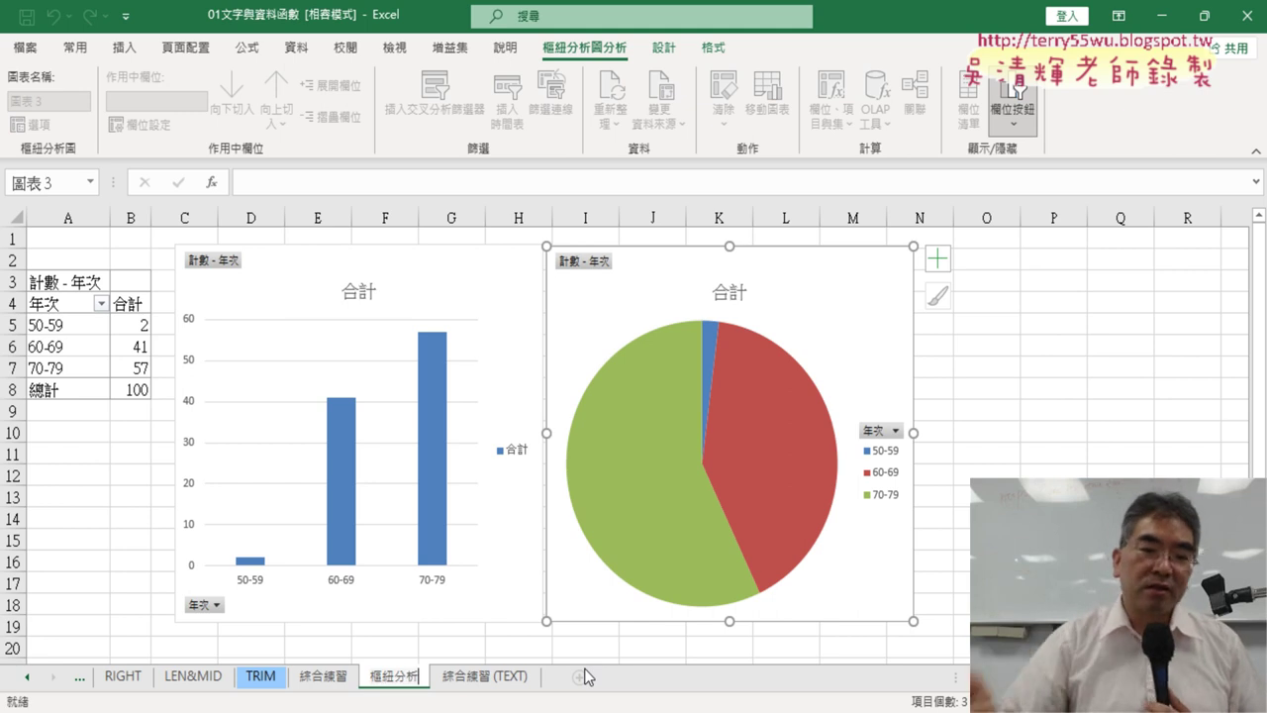
Step: Move the 樞紐分析 sheet to the end, after 綜合練習 (TEXT)
click(490, 682)
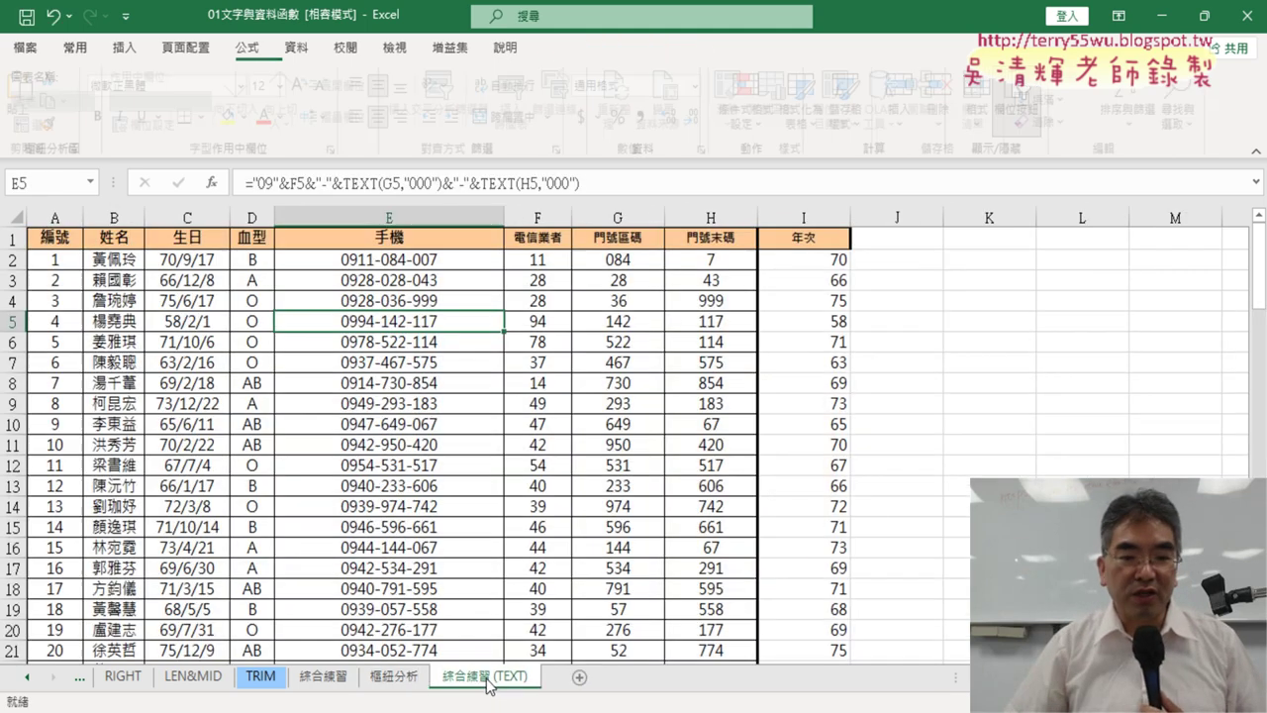
click(404, 679)
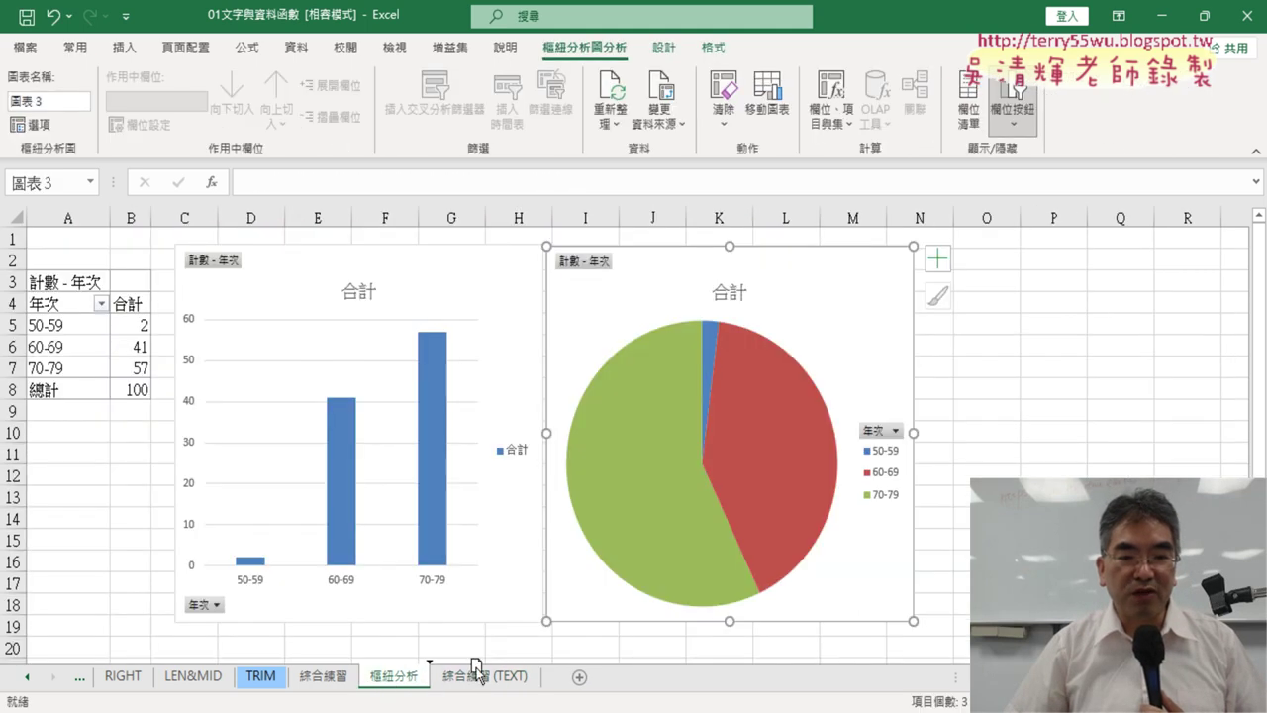
drag(443, 681, 555, 662)
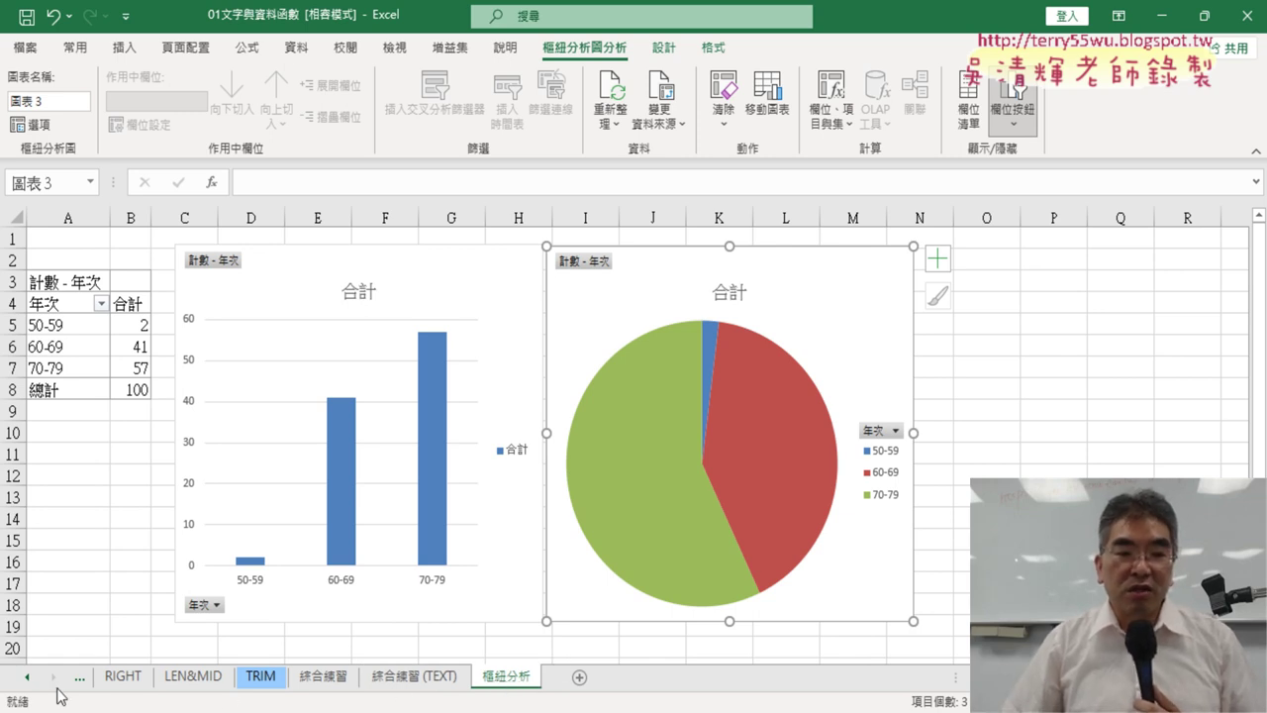
Step: On the 綜合練習 (TEXT) sheet, inspect the phone-number formula in E2 and the 年次 formula in I2
click(27, 677)
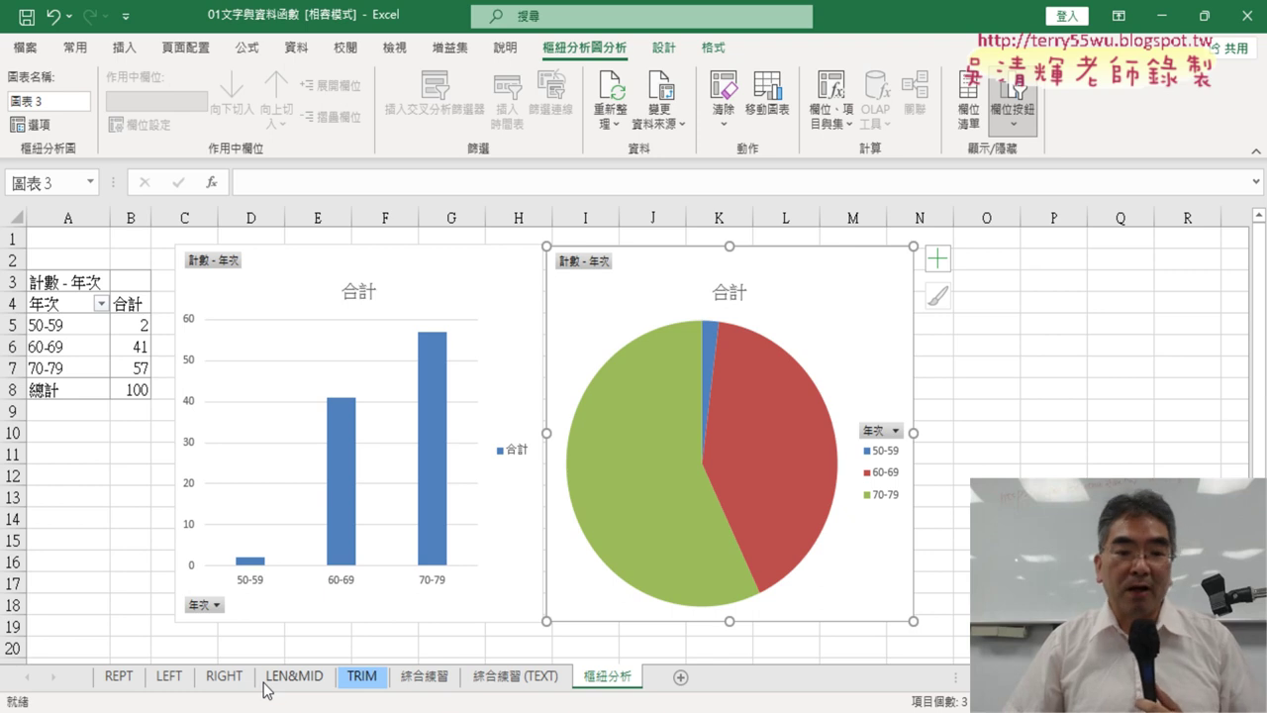
click(448, 678)
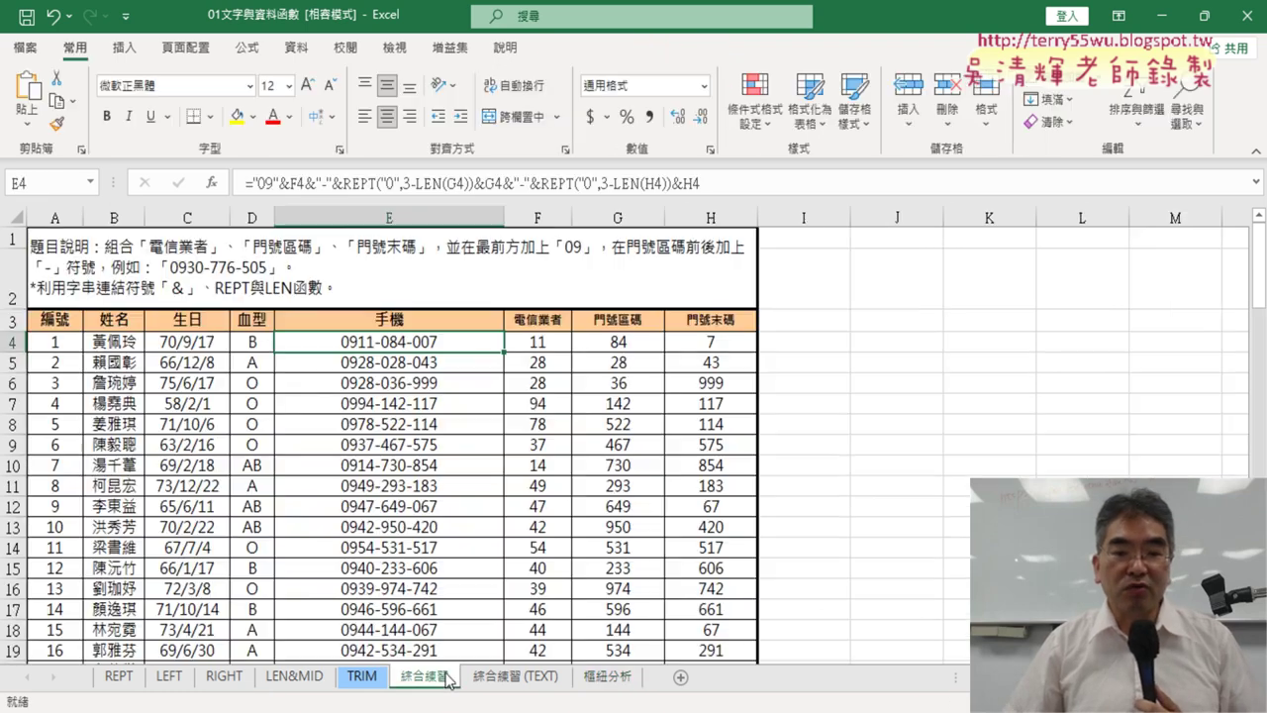
click(527, 681)
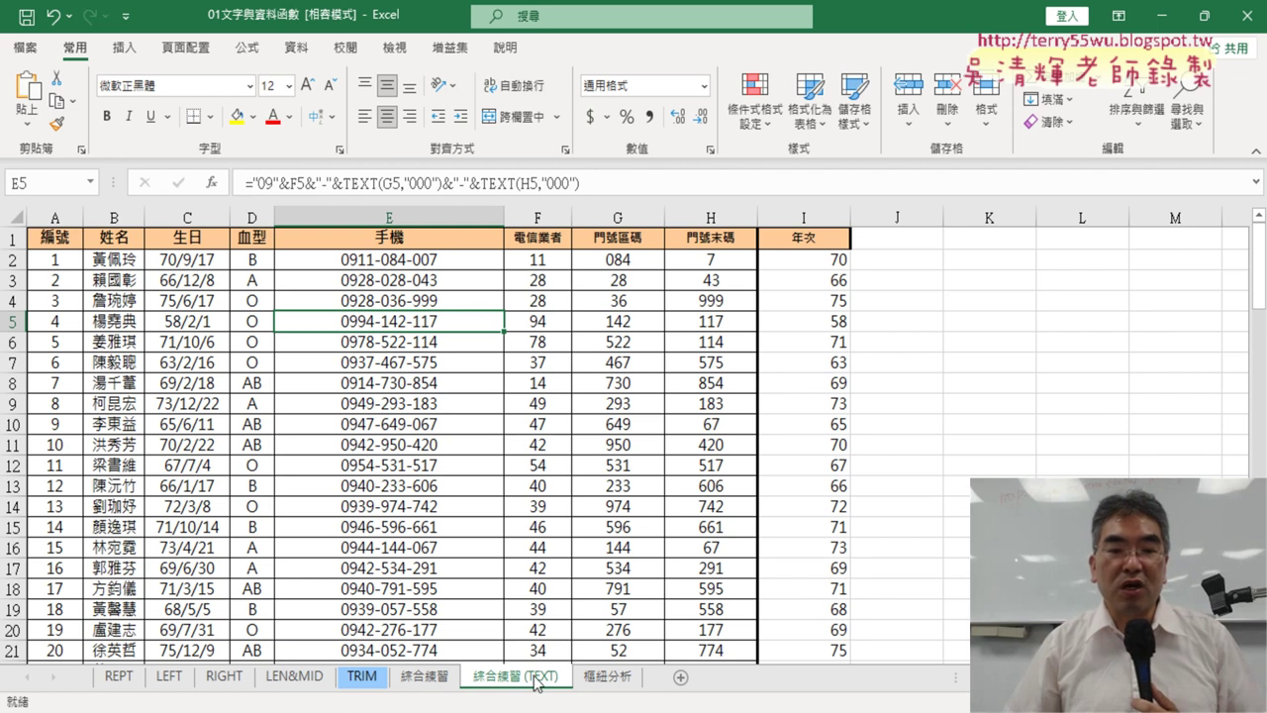
click(453, 259)
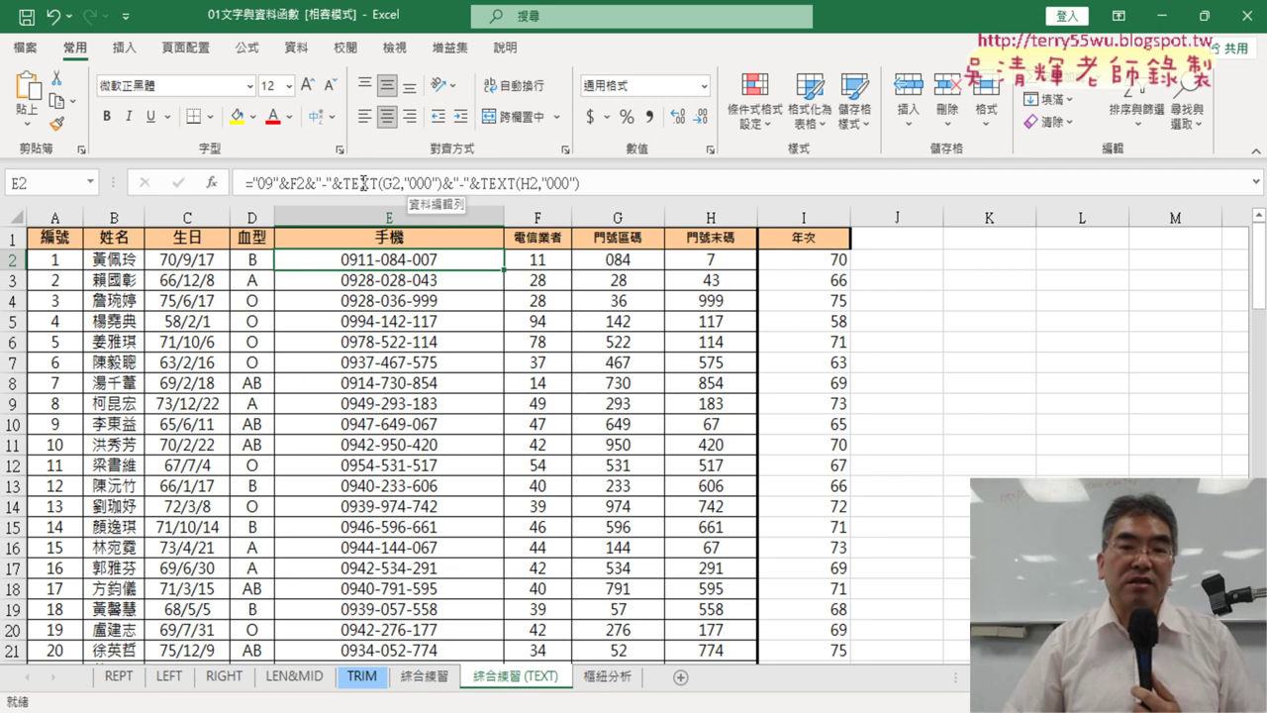
click(836, 263)
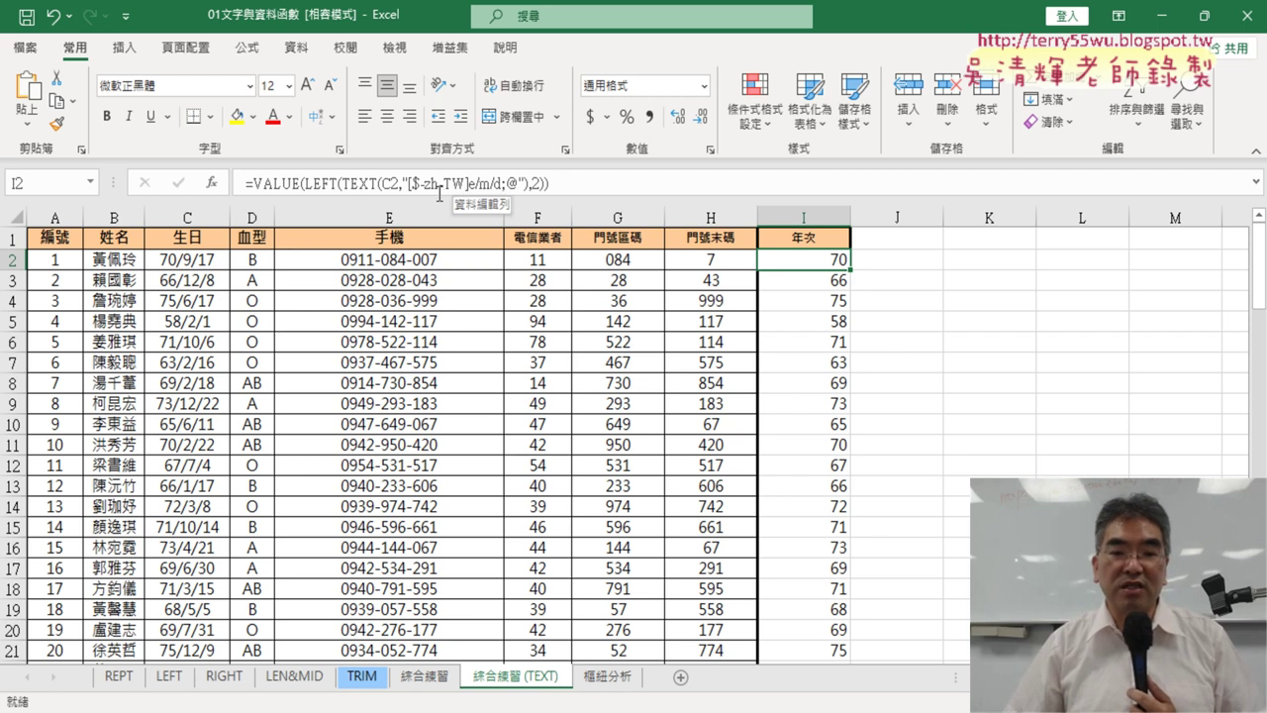
Step: Back on the 樞紐分析 sheet, add data labels to the age-group pie chart
click(609, 676)
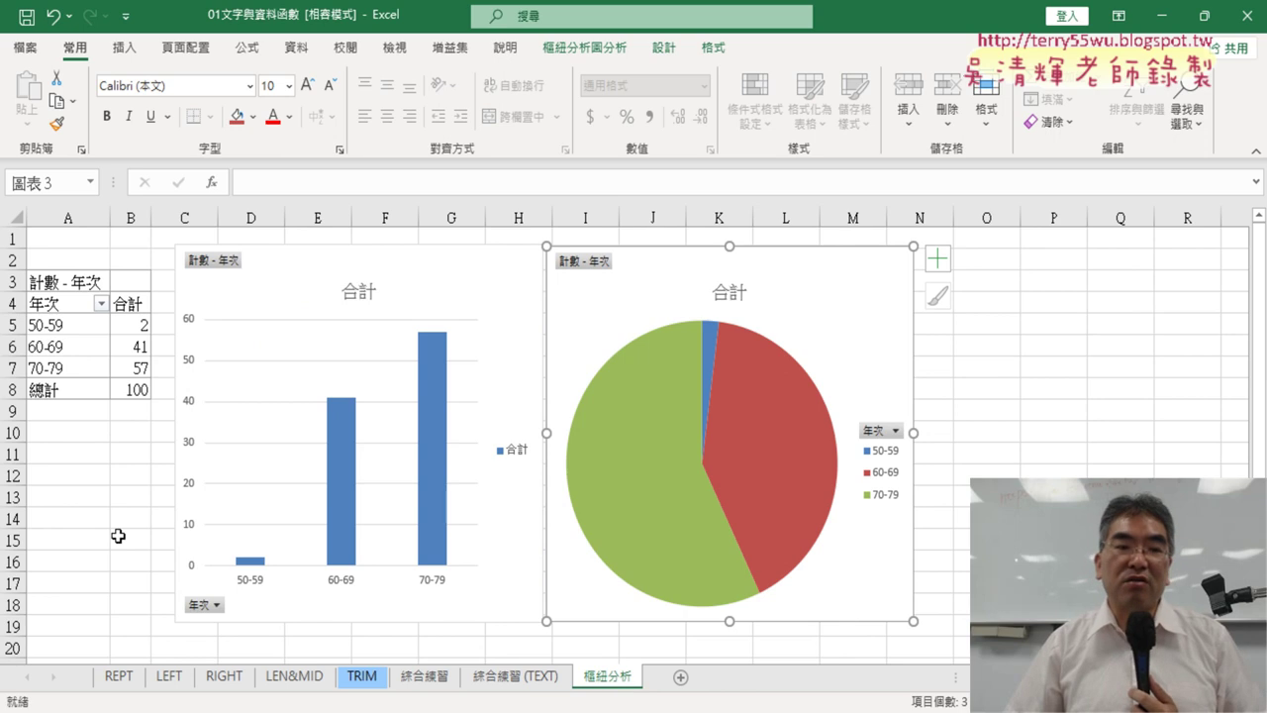
click(354, 265)
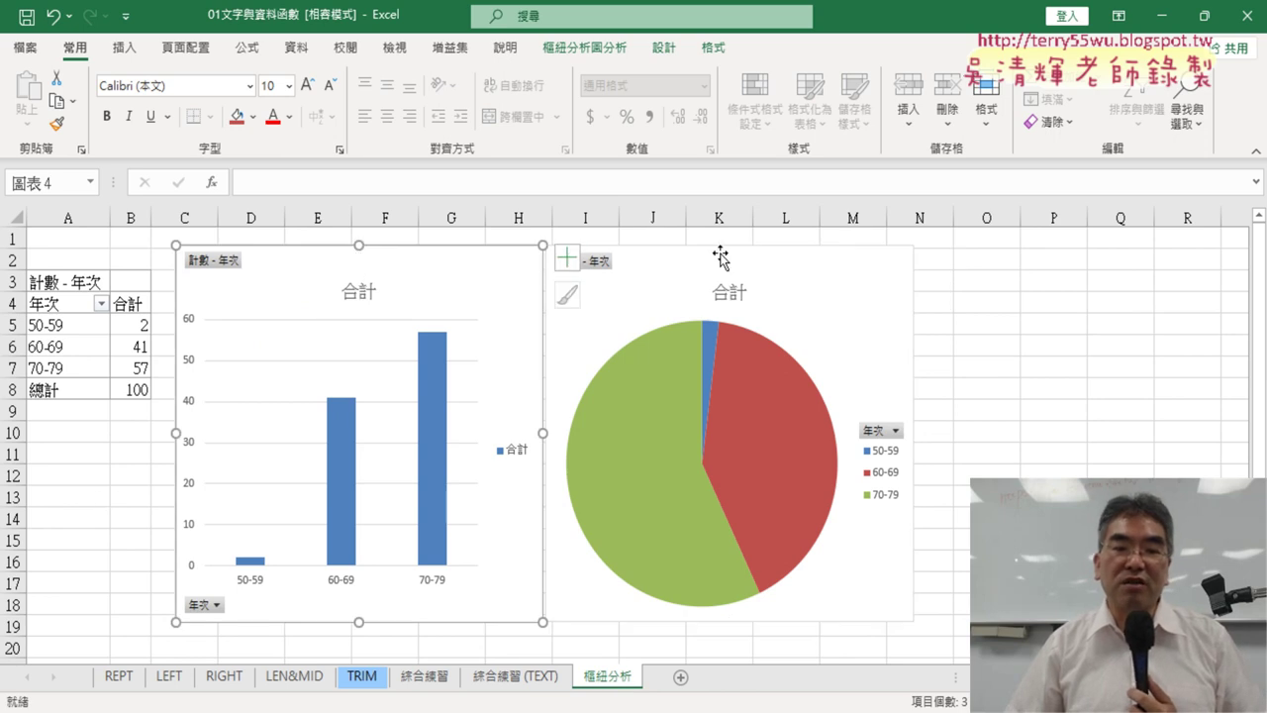
click(846, 262)
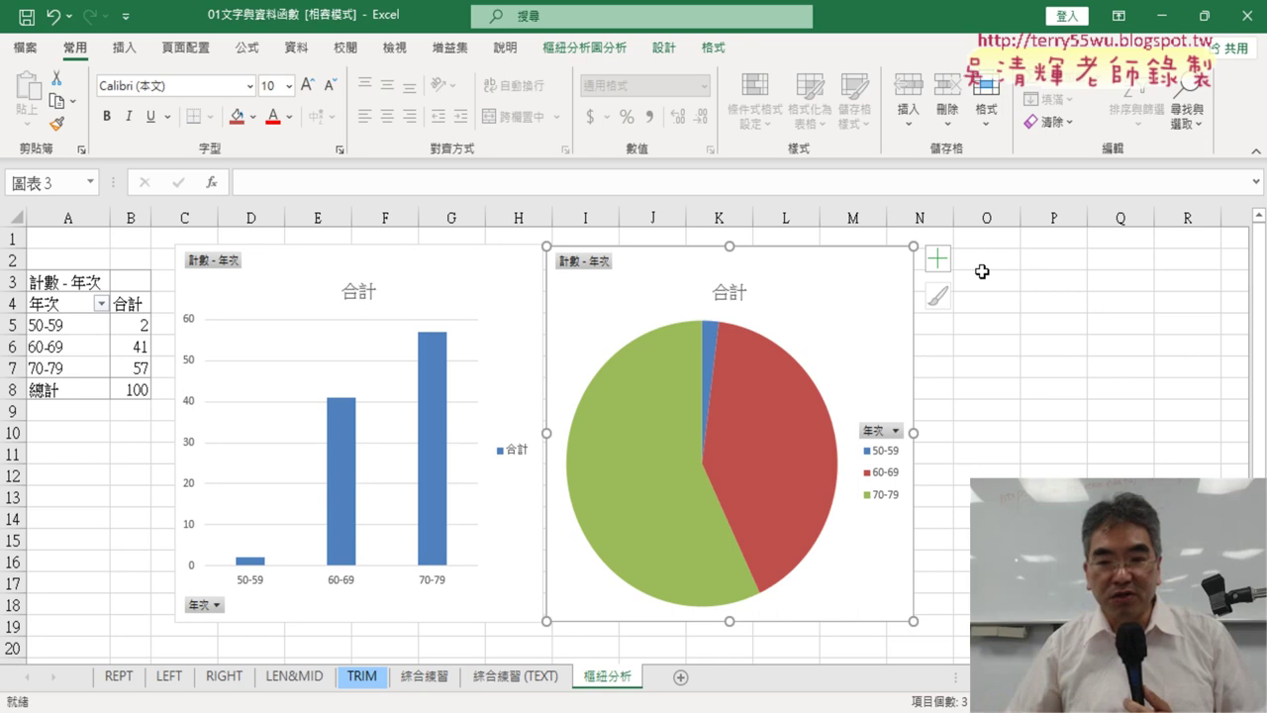
right_click(755, 378)
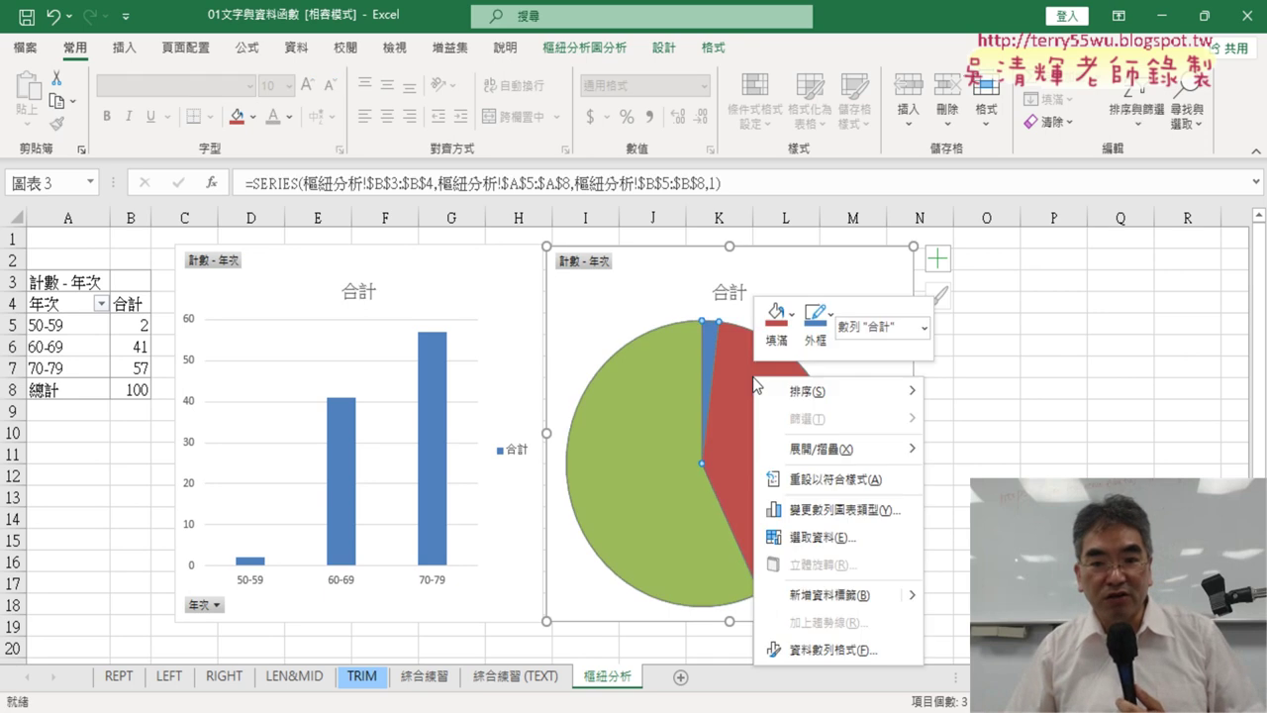
click(907, 597)
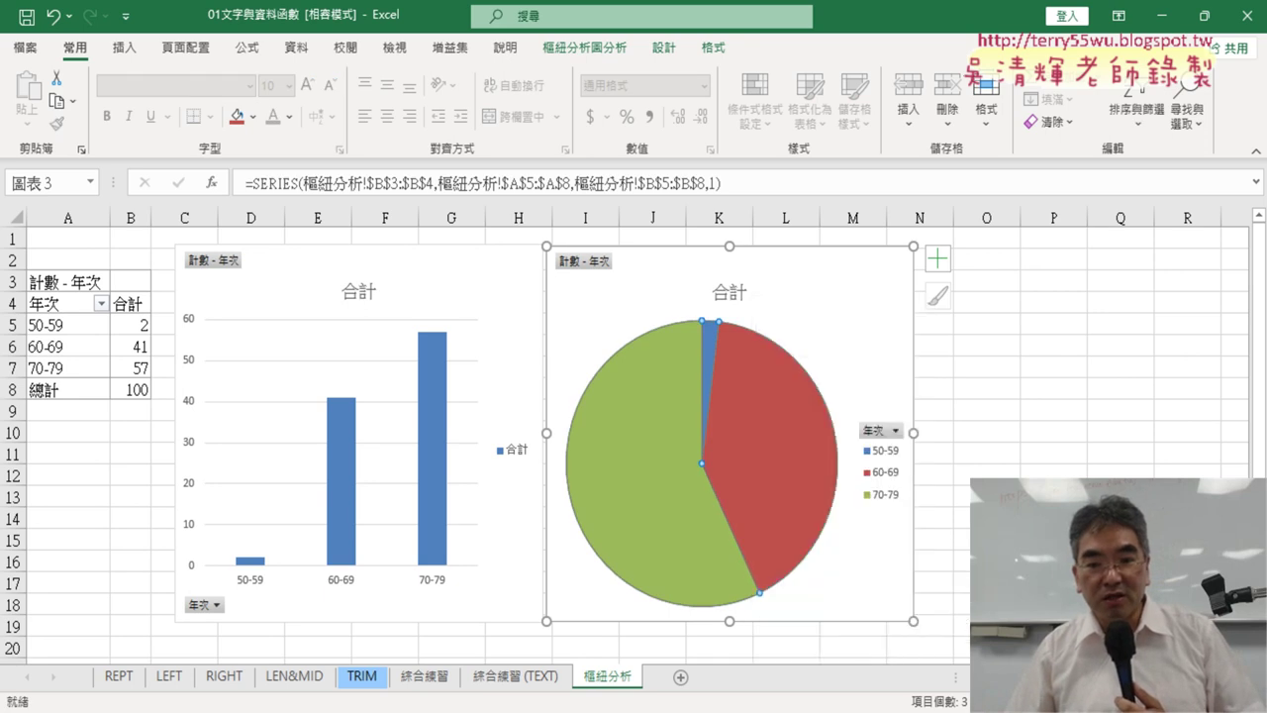
Step: Make the pie labels show category names only at Outside End, then widen the chart
click(805, 450)
right_click(802, 446)
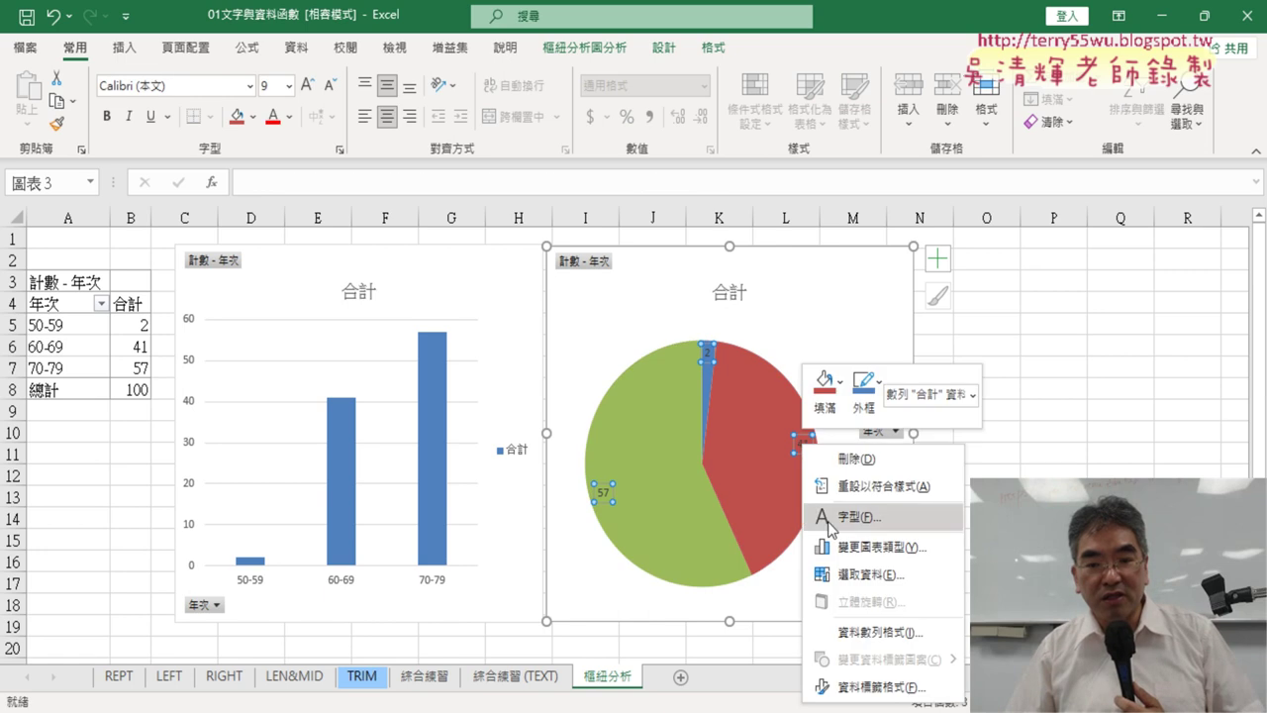
click(881, 687)
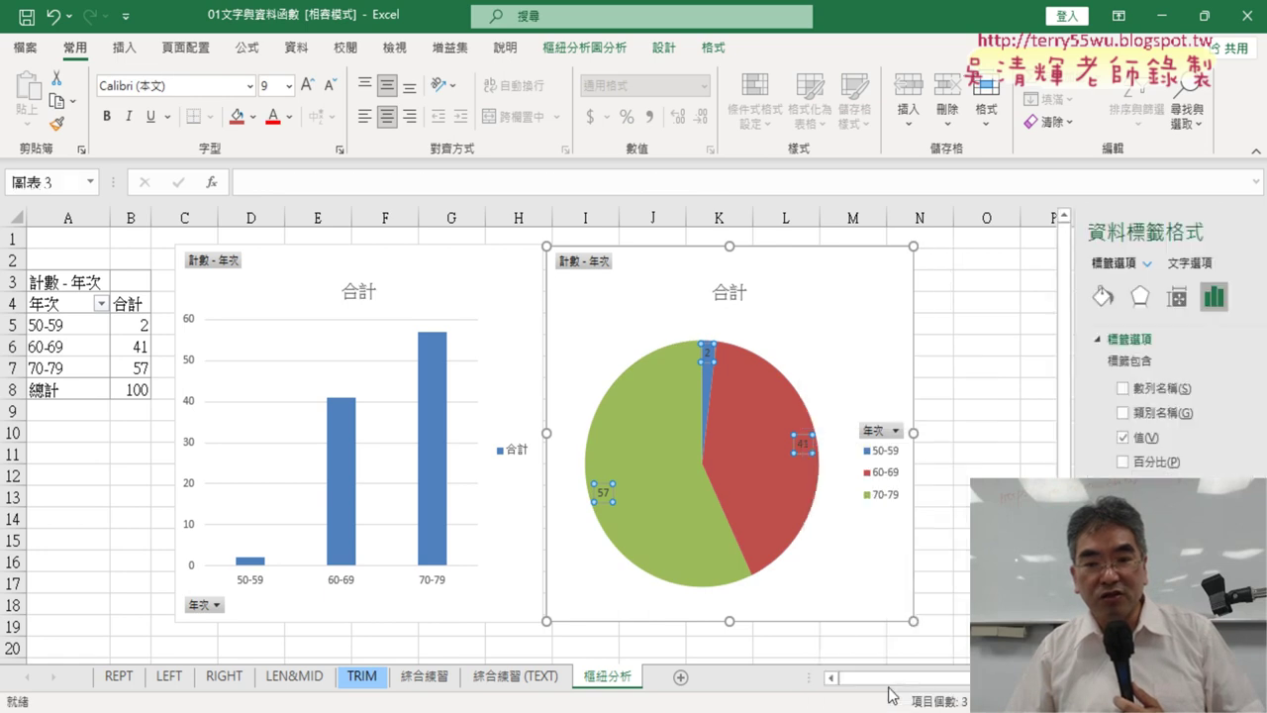
click(1055, 413)
click(1053, 436)
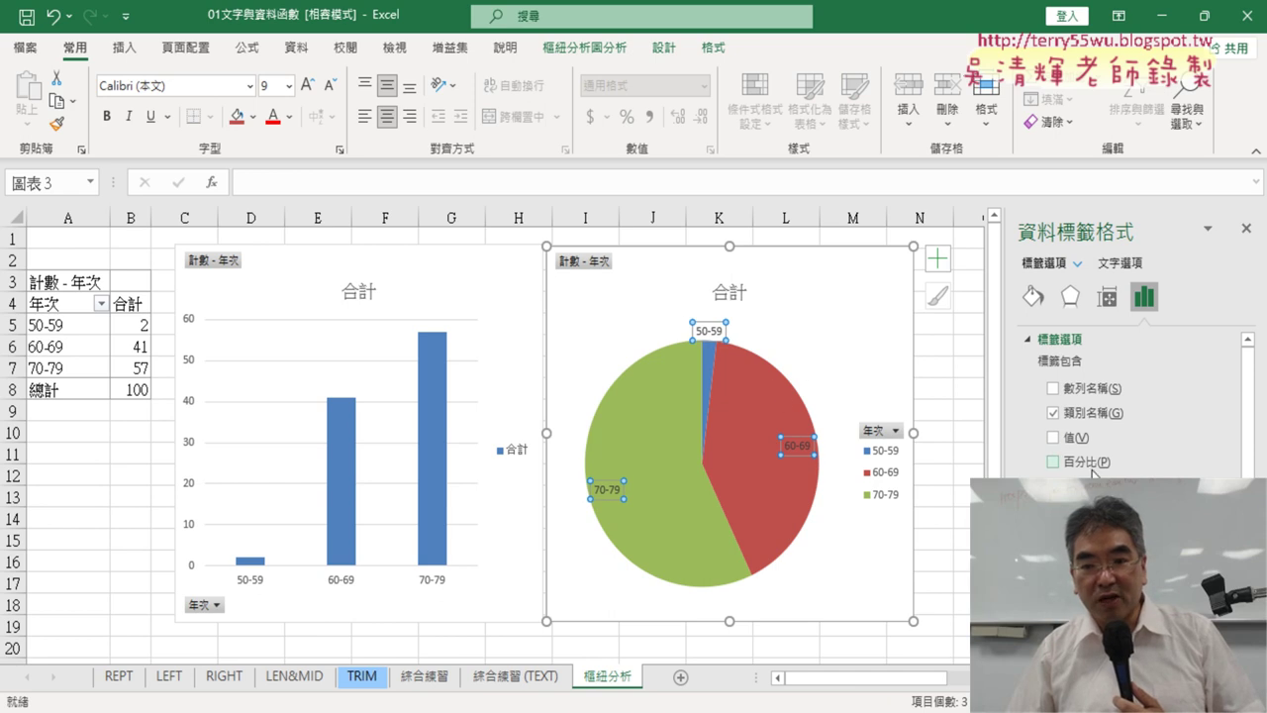
click(1054, 663)
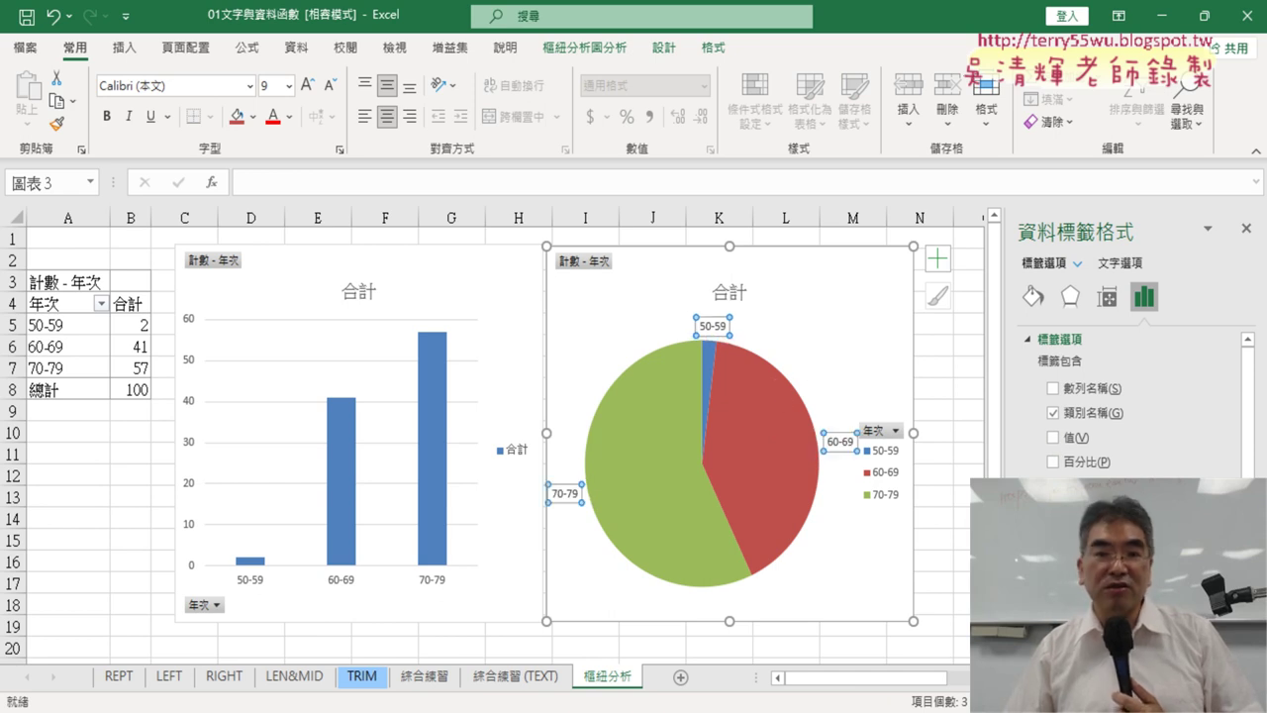
click(1246, 229)
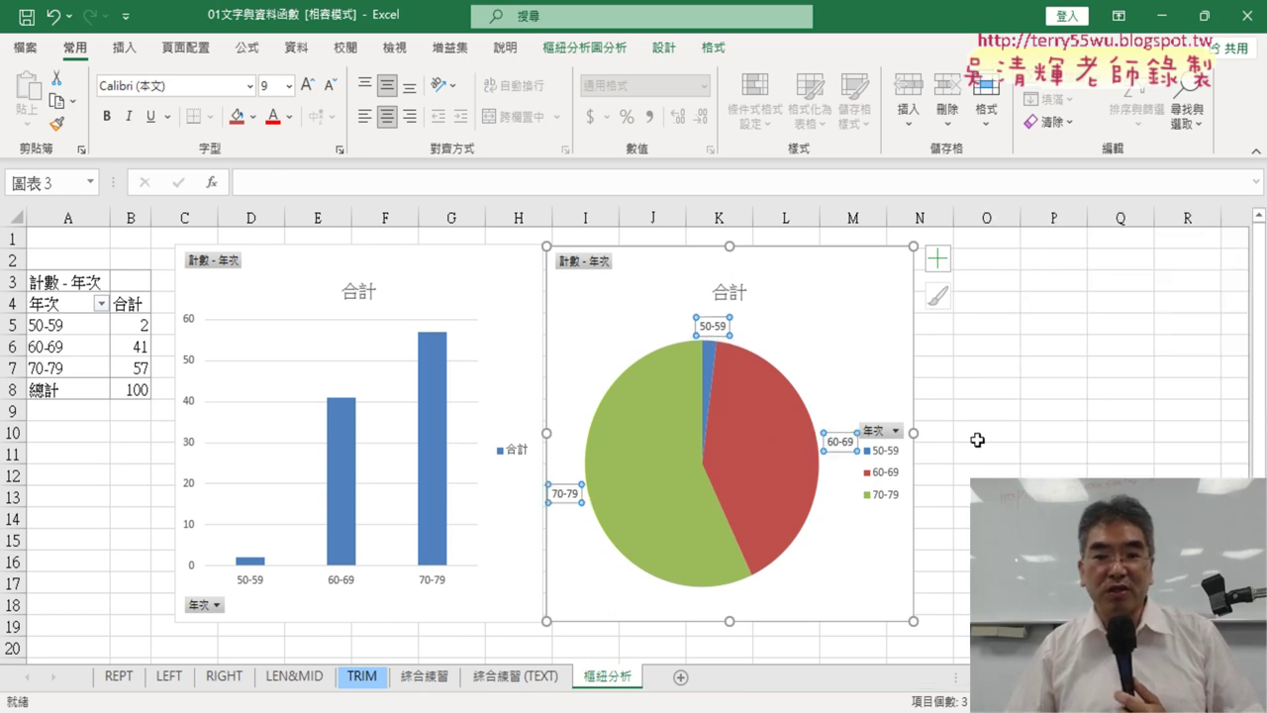
drag(917, 433, 1018, 432)
Step: Save the workbook, choosing Continue past the Excel 97-2003 Compatibility Checker warning
click(1160, 467)
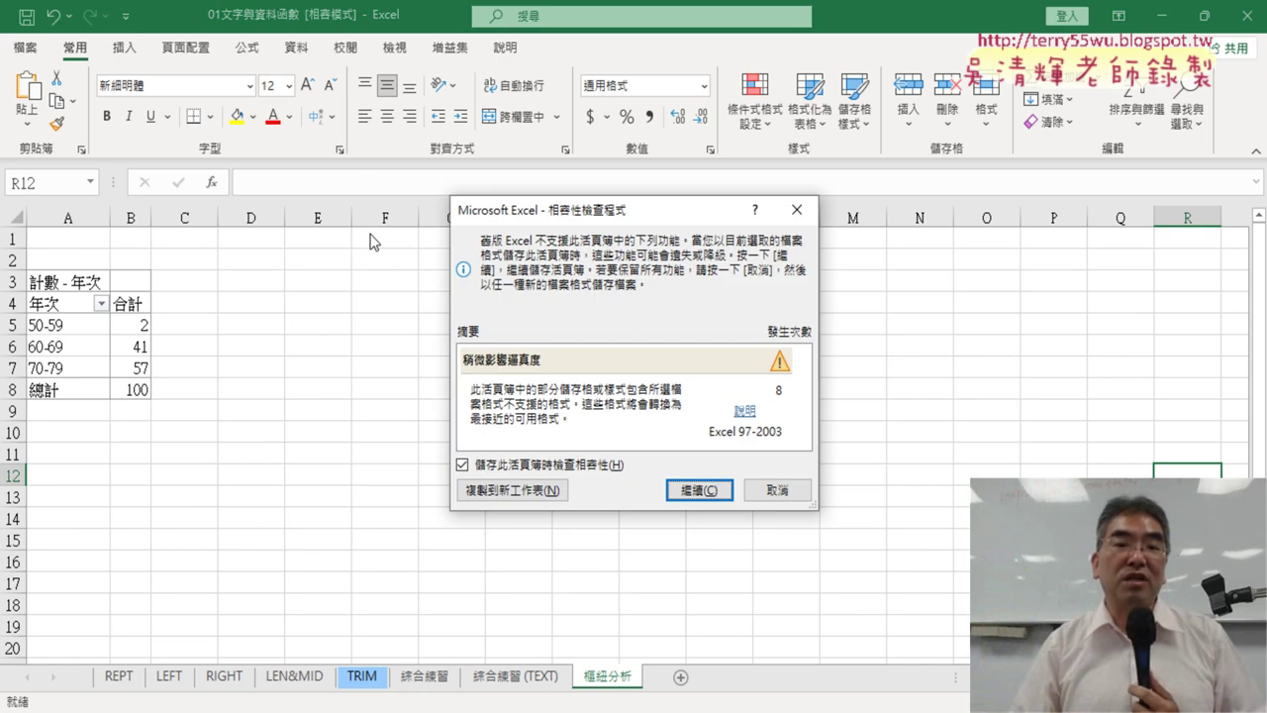
click(705, 489)
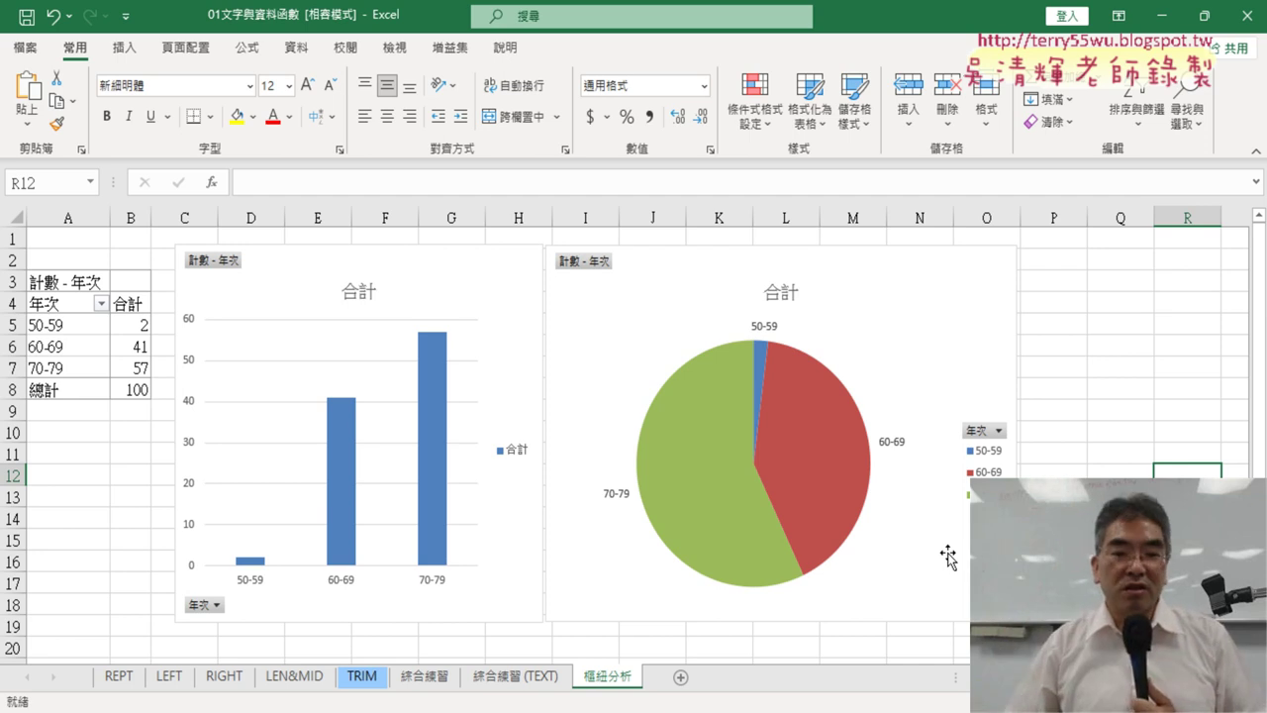
Step: Go to the 綜合練習 (TEXT) sheet, select blood-type column D, and click inside the table
click(540, 685)
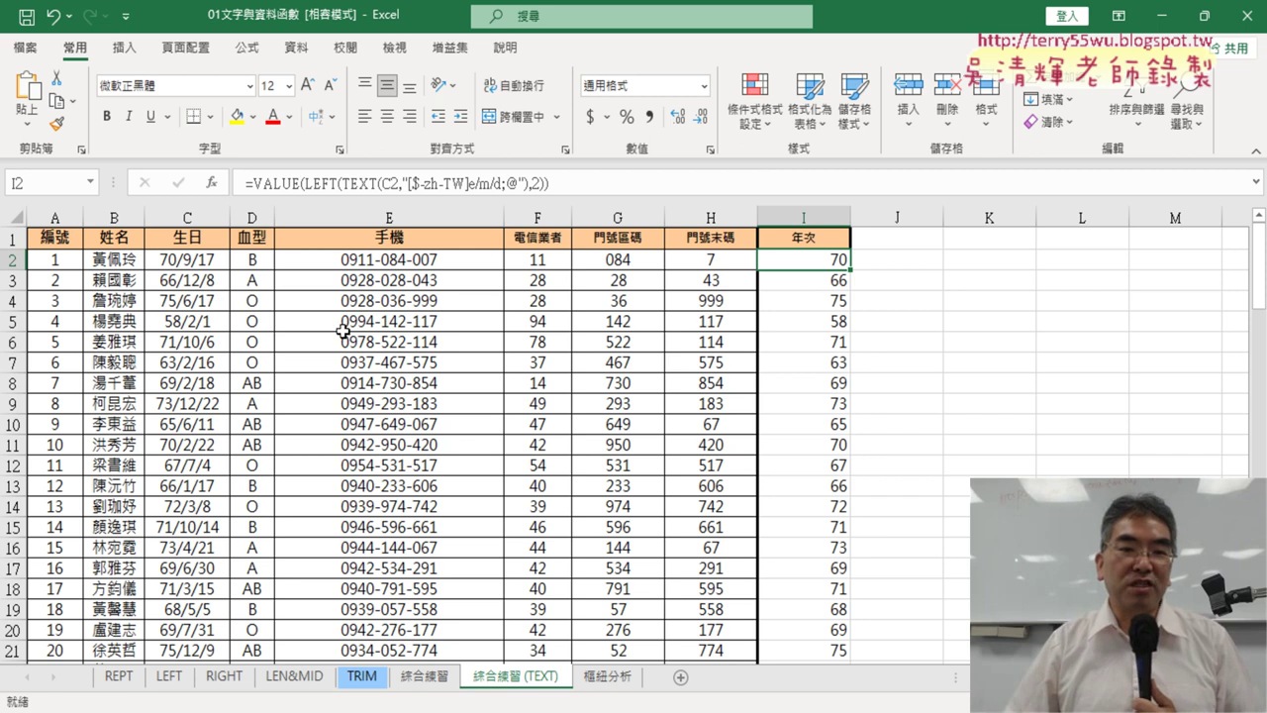
click(263, 219)
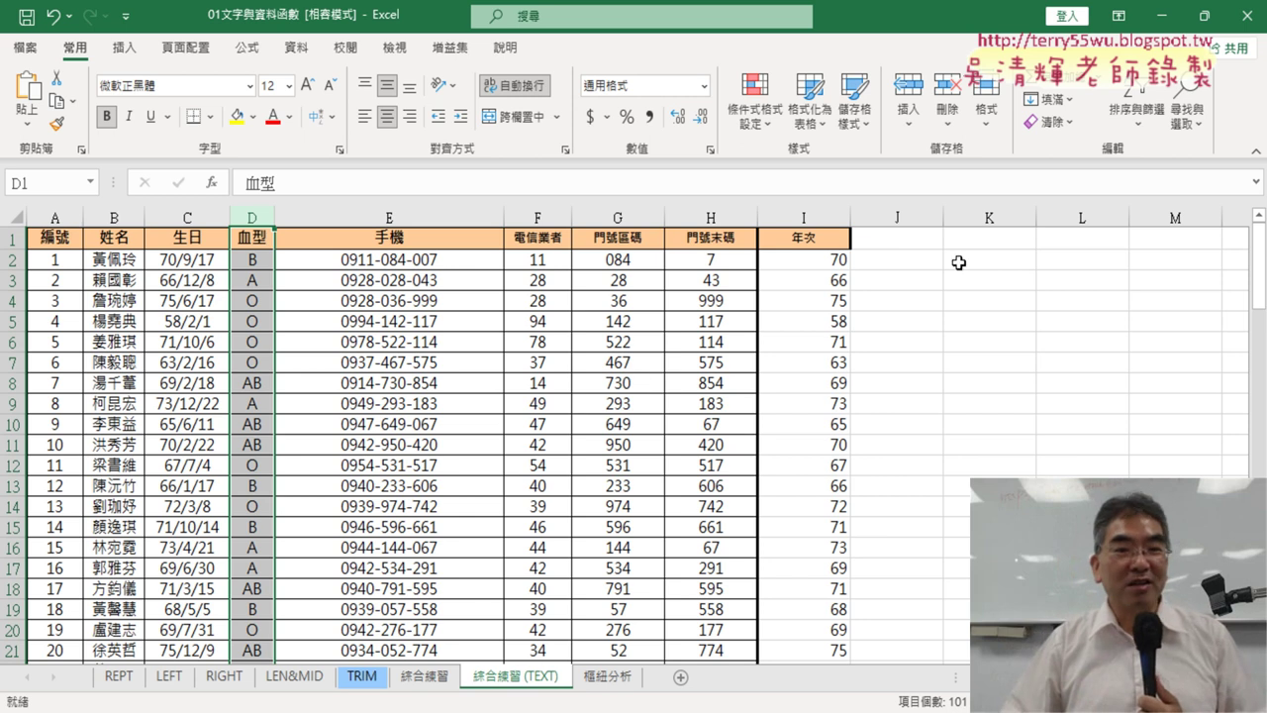
click(348, 386)
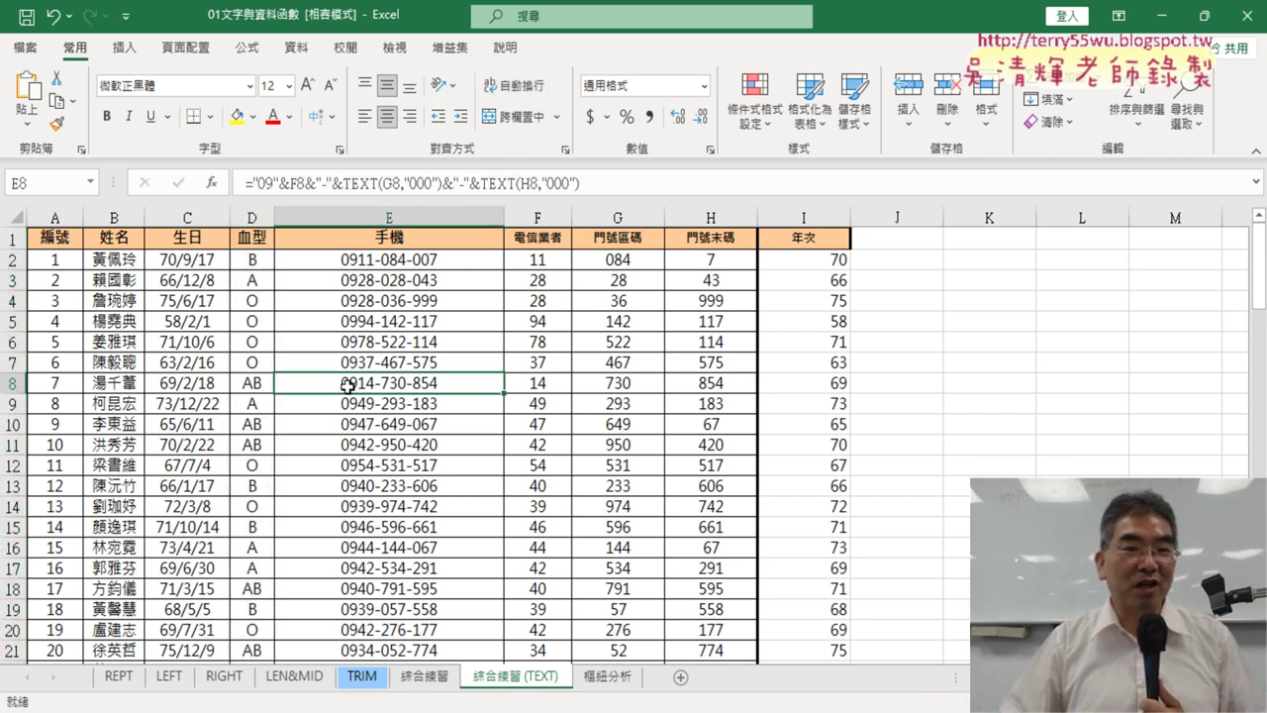
Step: Create a pivot table on new sheet 工作表4 counting 血型: A 22, AB 28, B 18, O 32
click(121, 50)
click(49, 99)
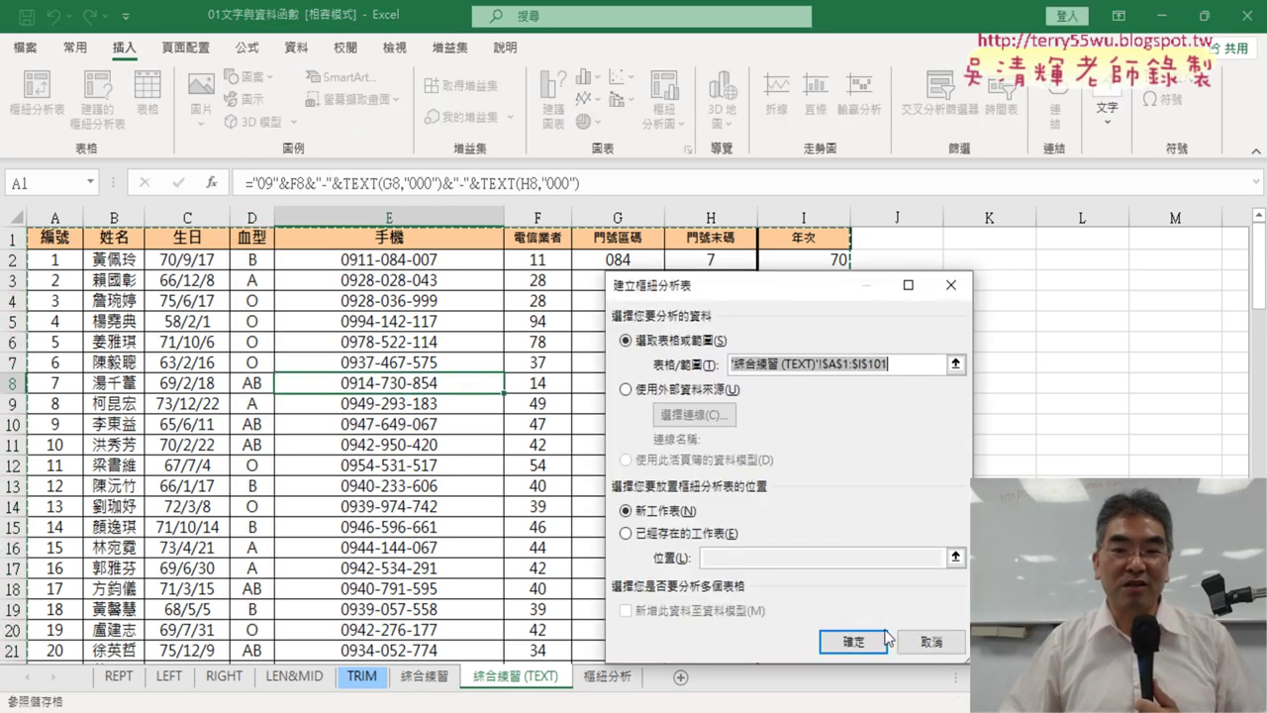
click(854, 641)
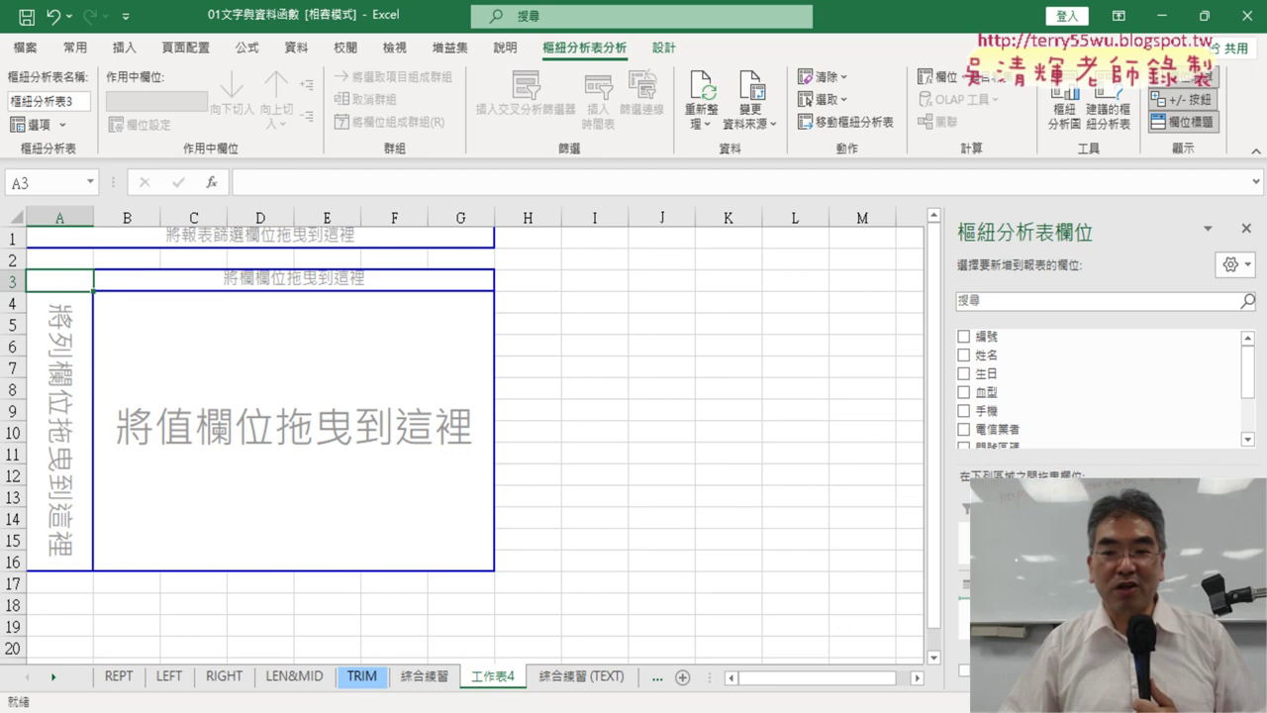
click(1004, 396)
drag(984, 392, 1108, 633)
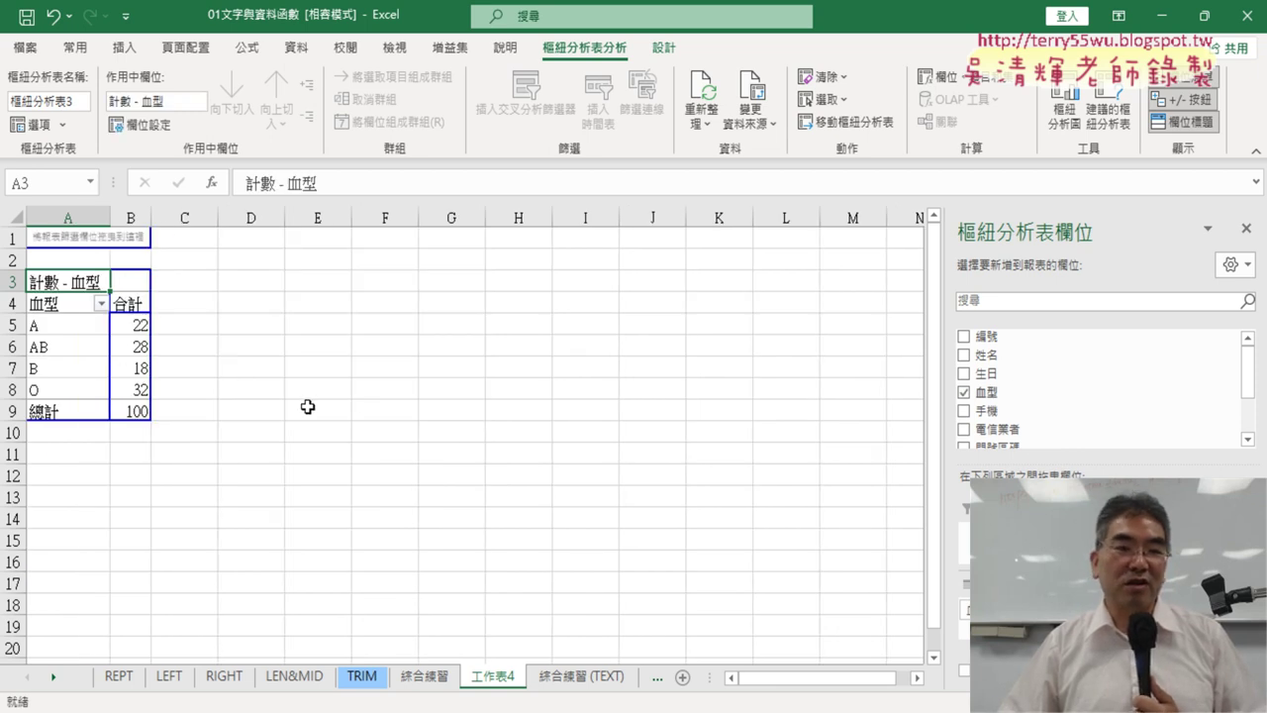
click(99, 349)
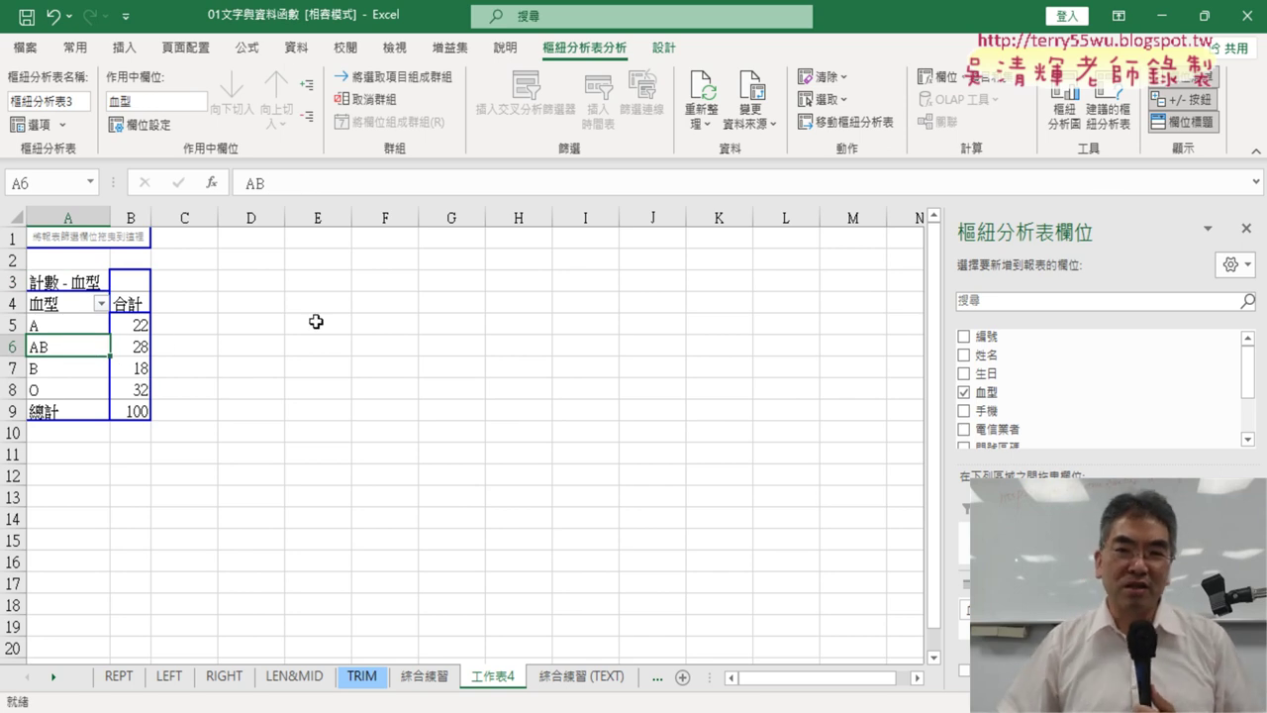
Step: Insert a pie pivot chart of the blood-type counts, enlarge it, and add data labels
click(1064, 107)
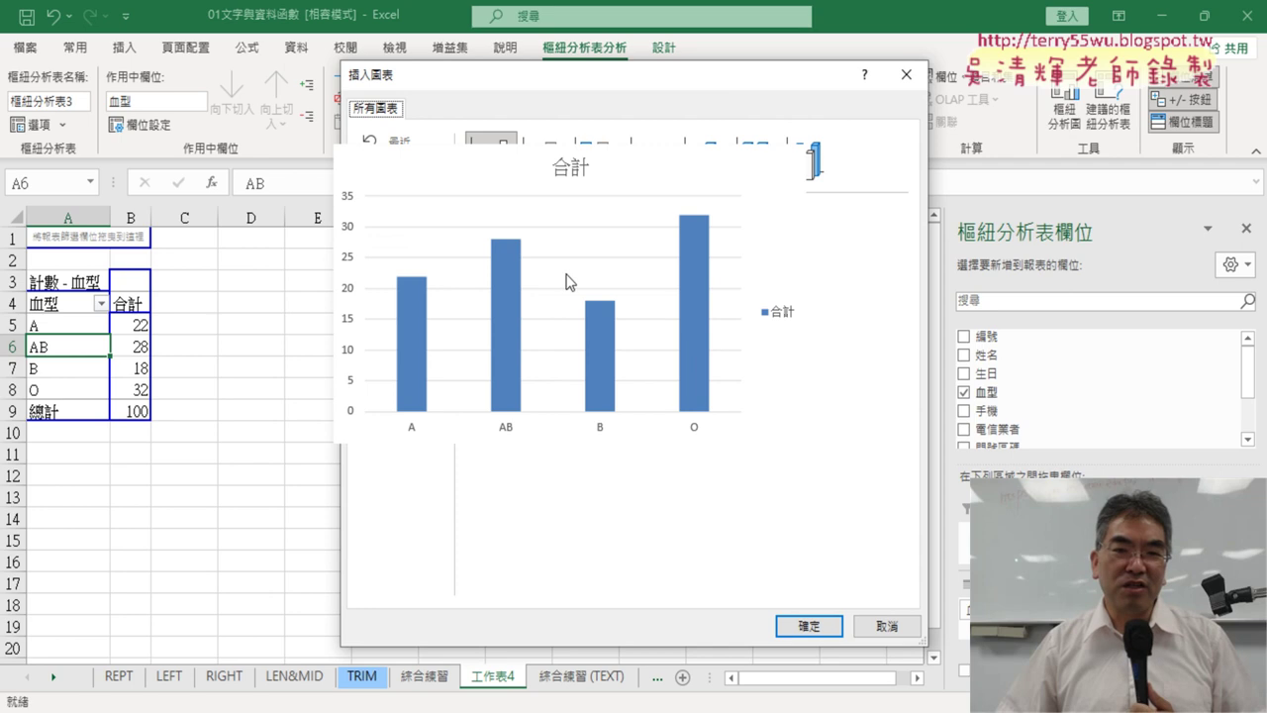
click(400, 238)
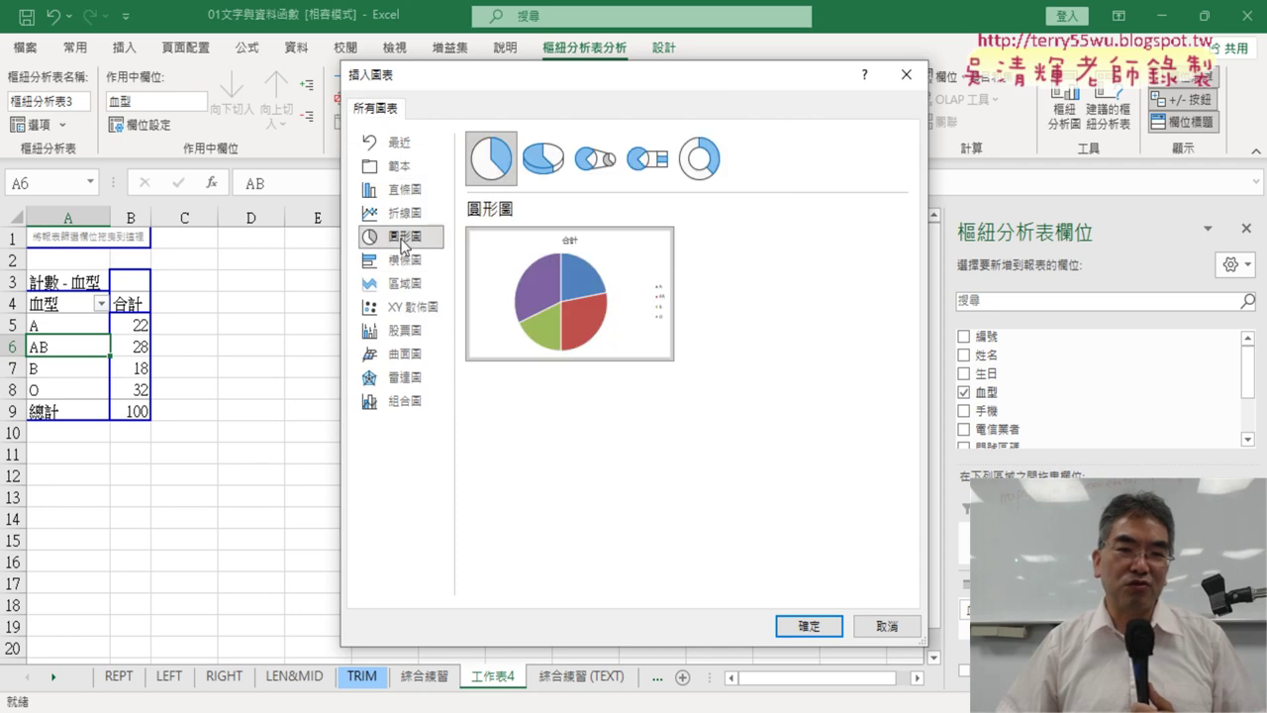
click(811, 624)
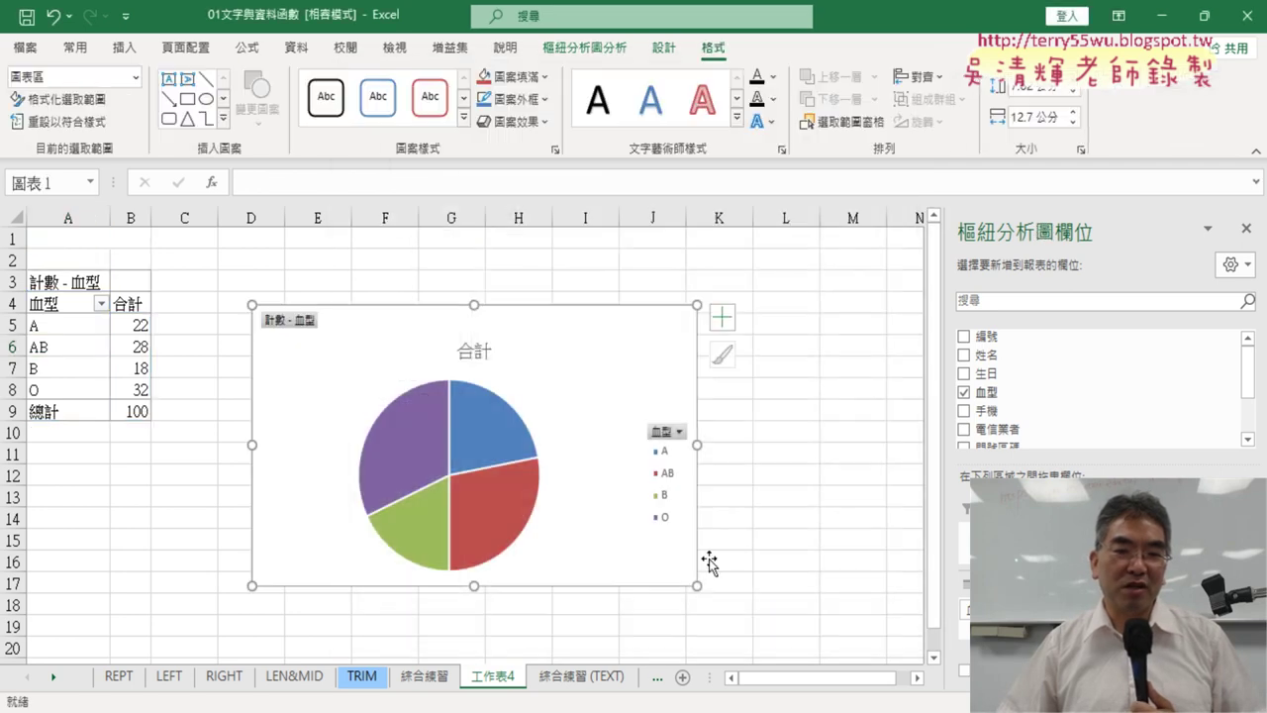
drag(249, 305, 176, 241)
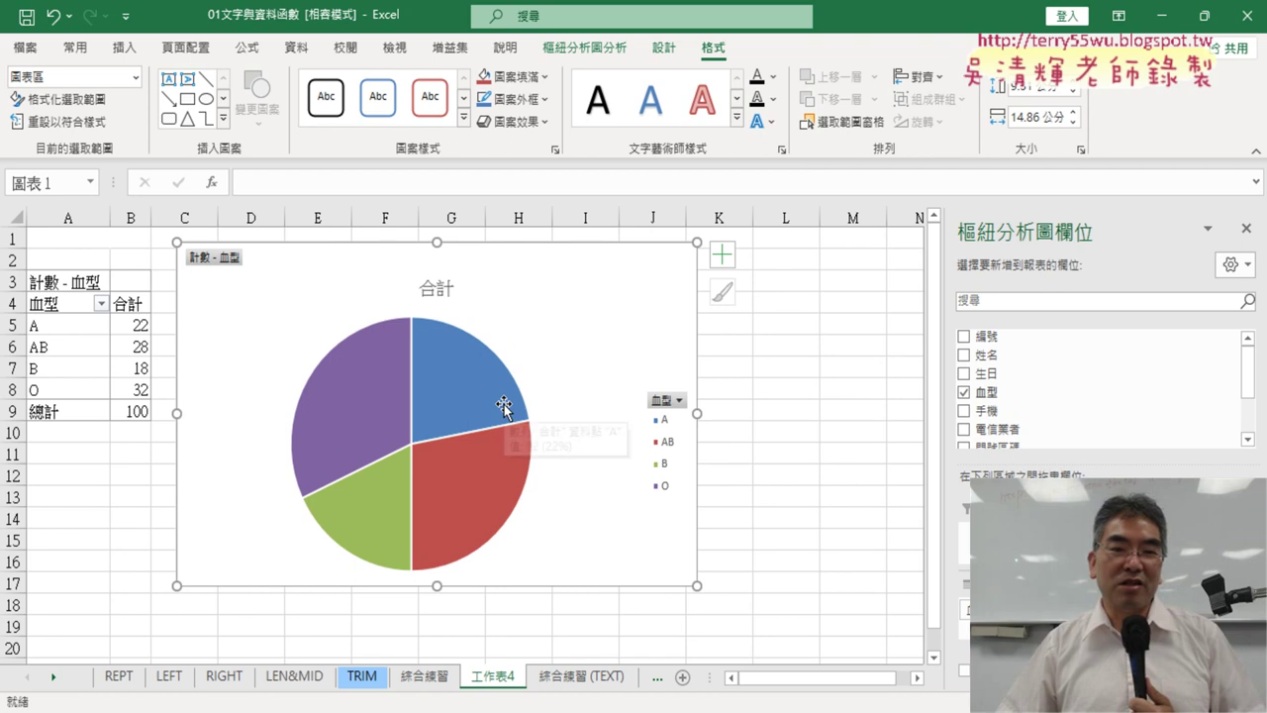
mouse_move(475, 384)
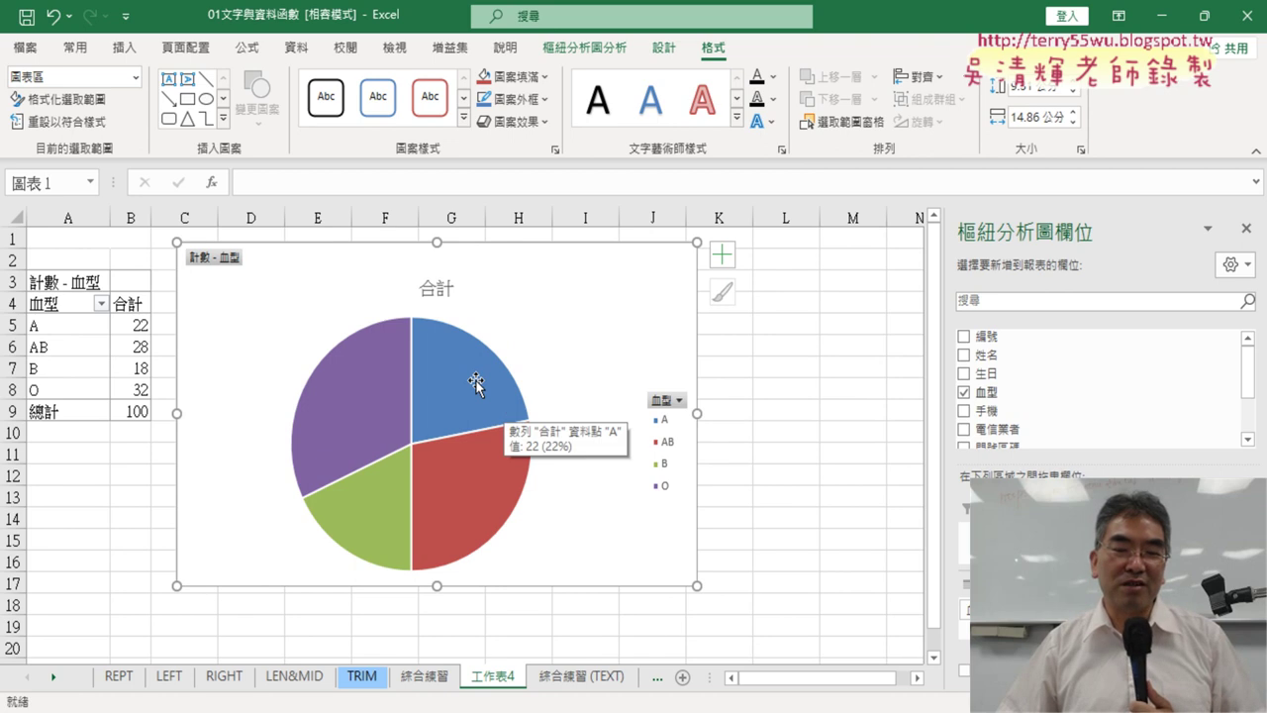
right_click(476, 382)
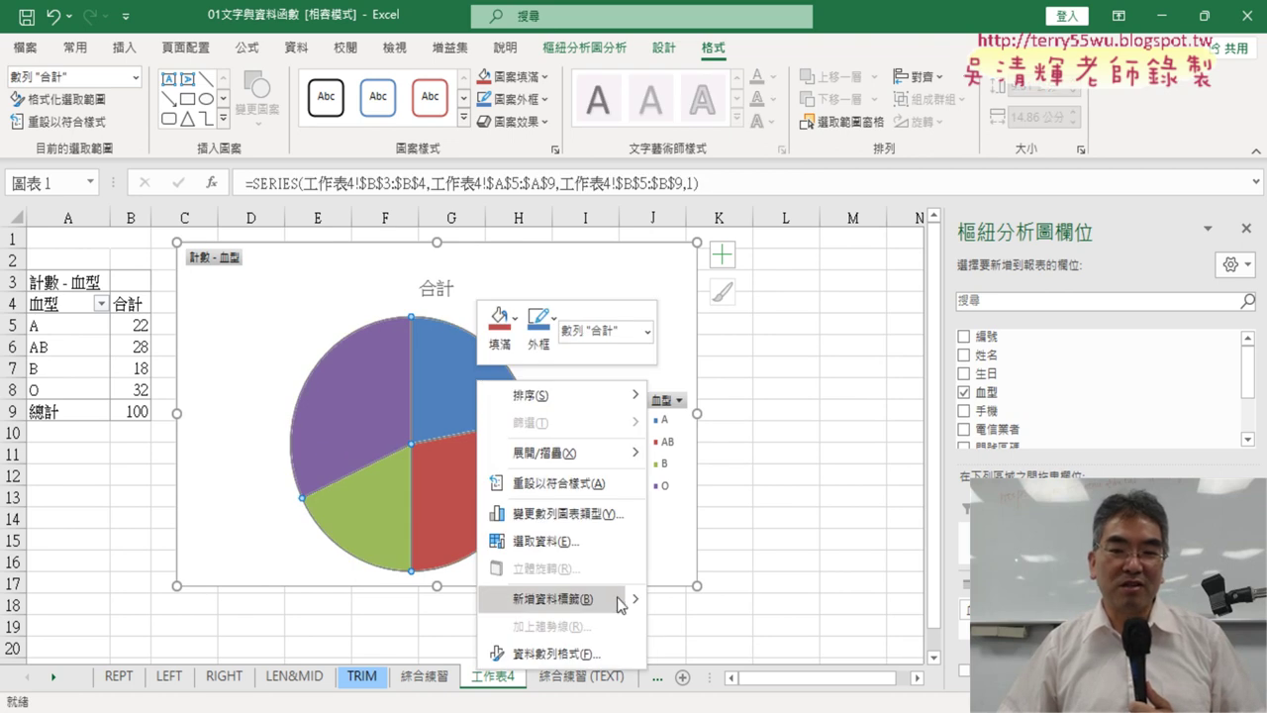
click(699, 599)
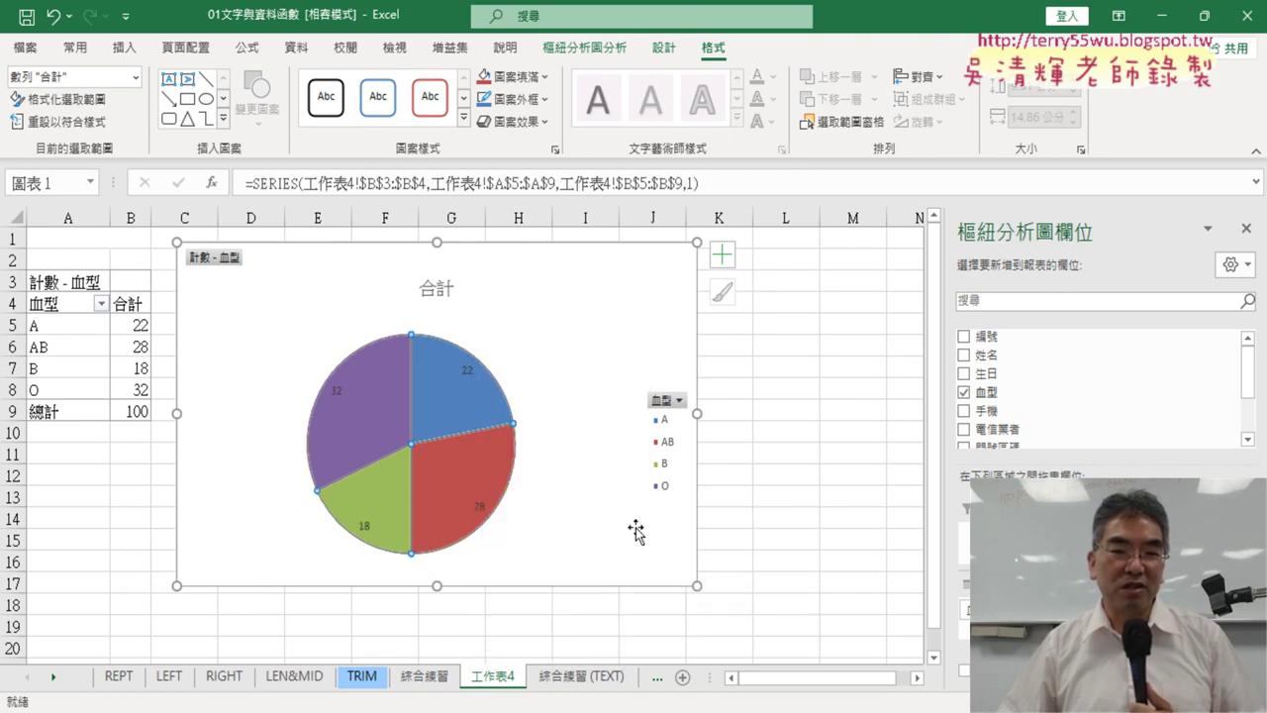
Step: Label the slices A, AB, B, O by category name at Outside End and enlarge the chart
click(466, 374)
right_click(470, 379)
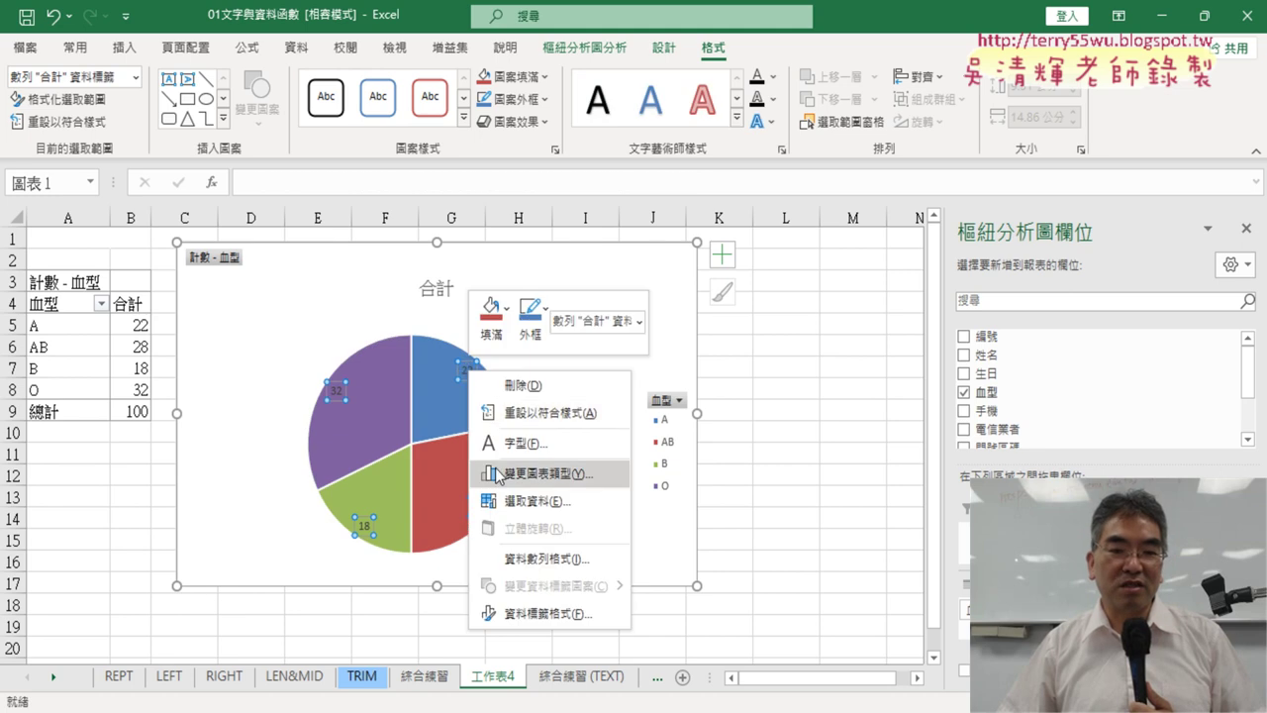
click(562, 614)
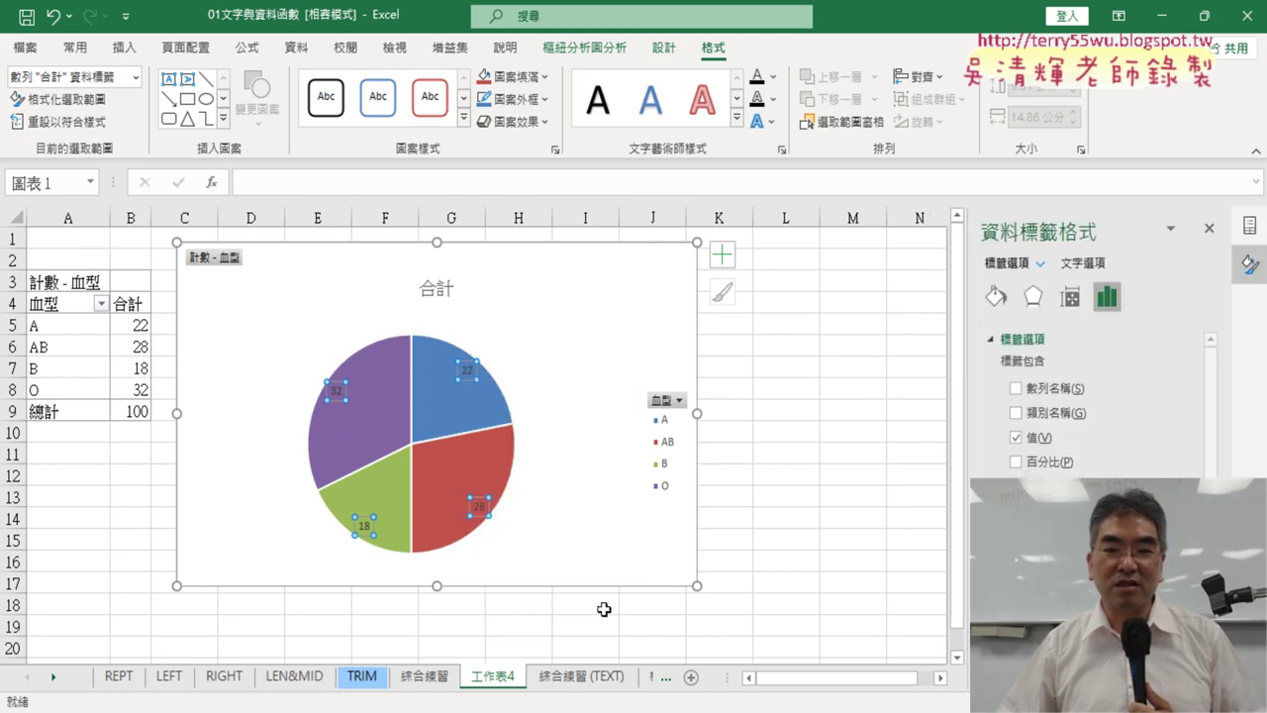
click(1015, 412)
click(1014, 436)
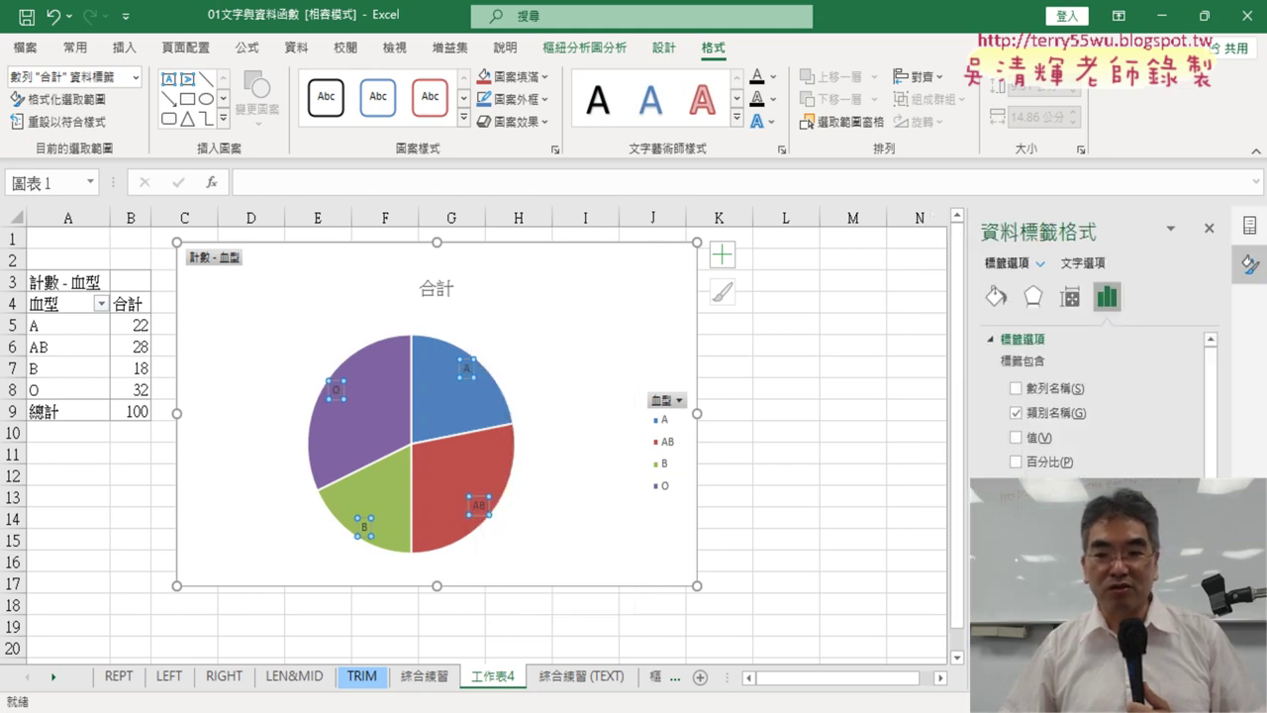
click(1015, 668)
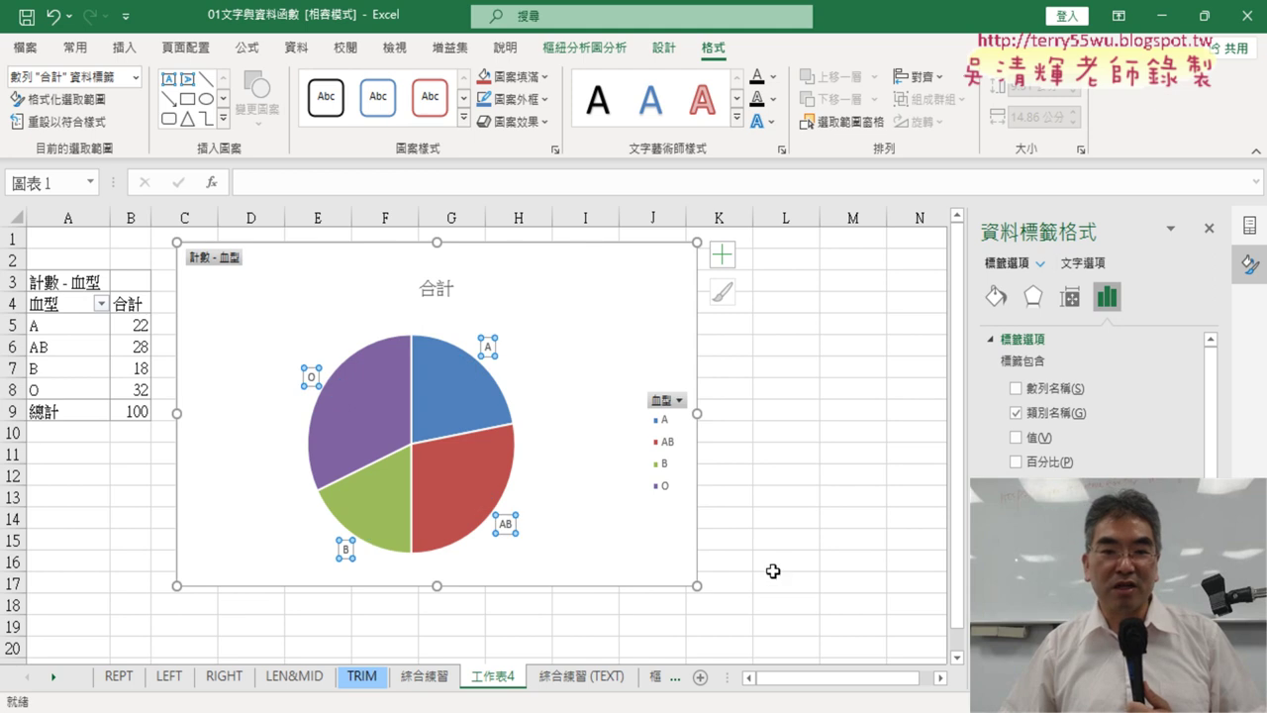
click(843, 475)
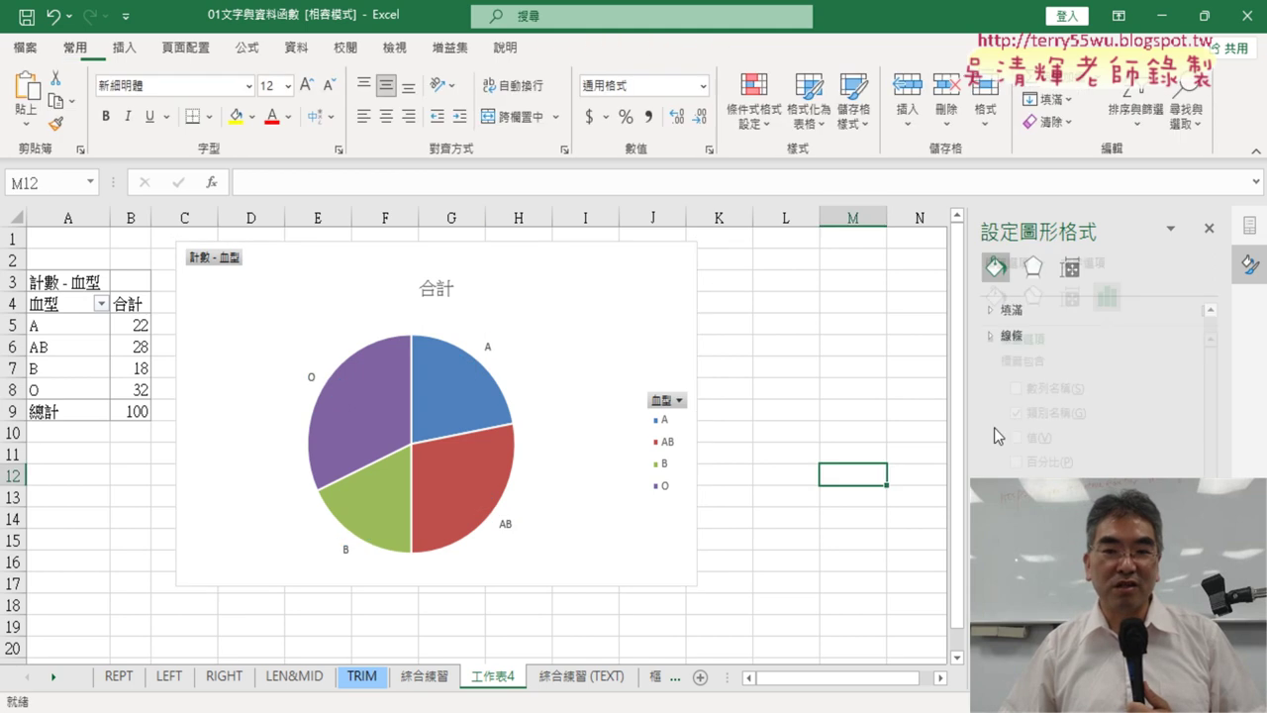
click(1209, 231)
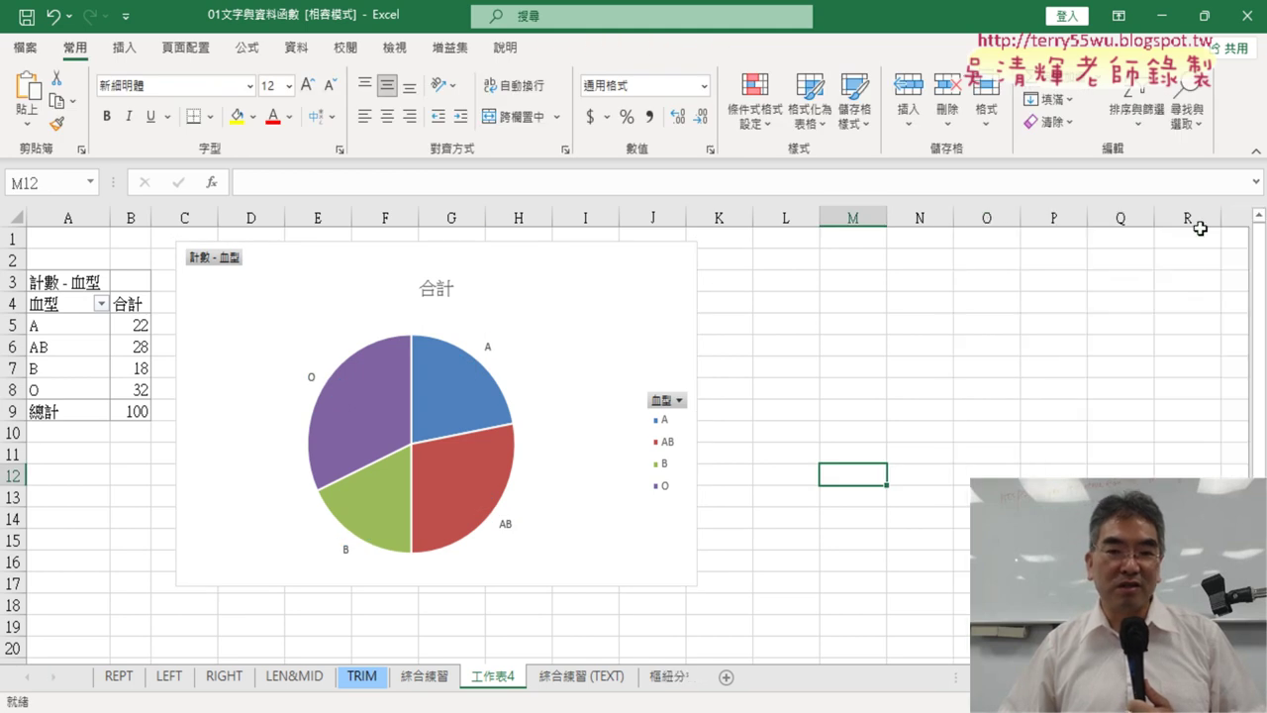
click(679, 585)
drag(697, 585, 788, 655)
click(876, 582)
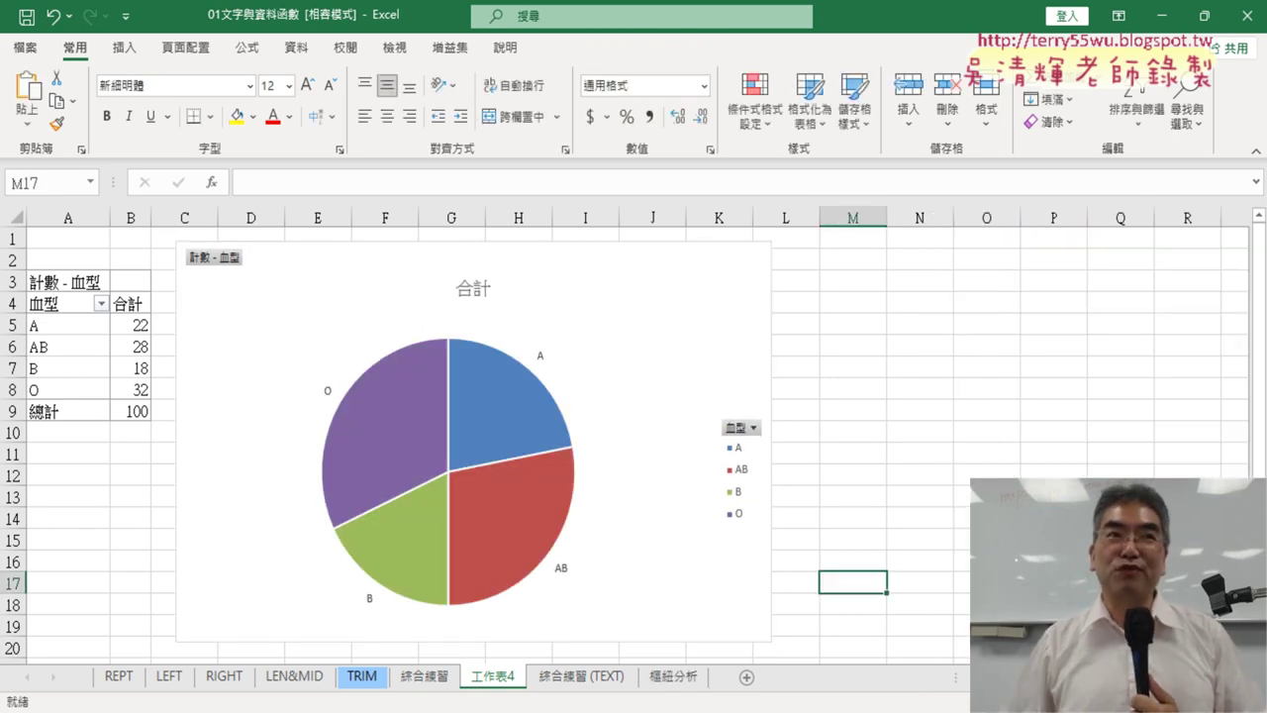